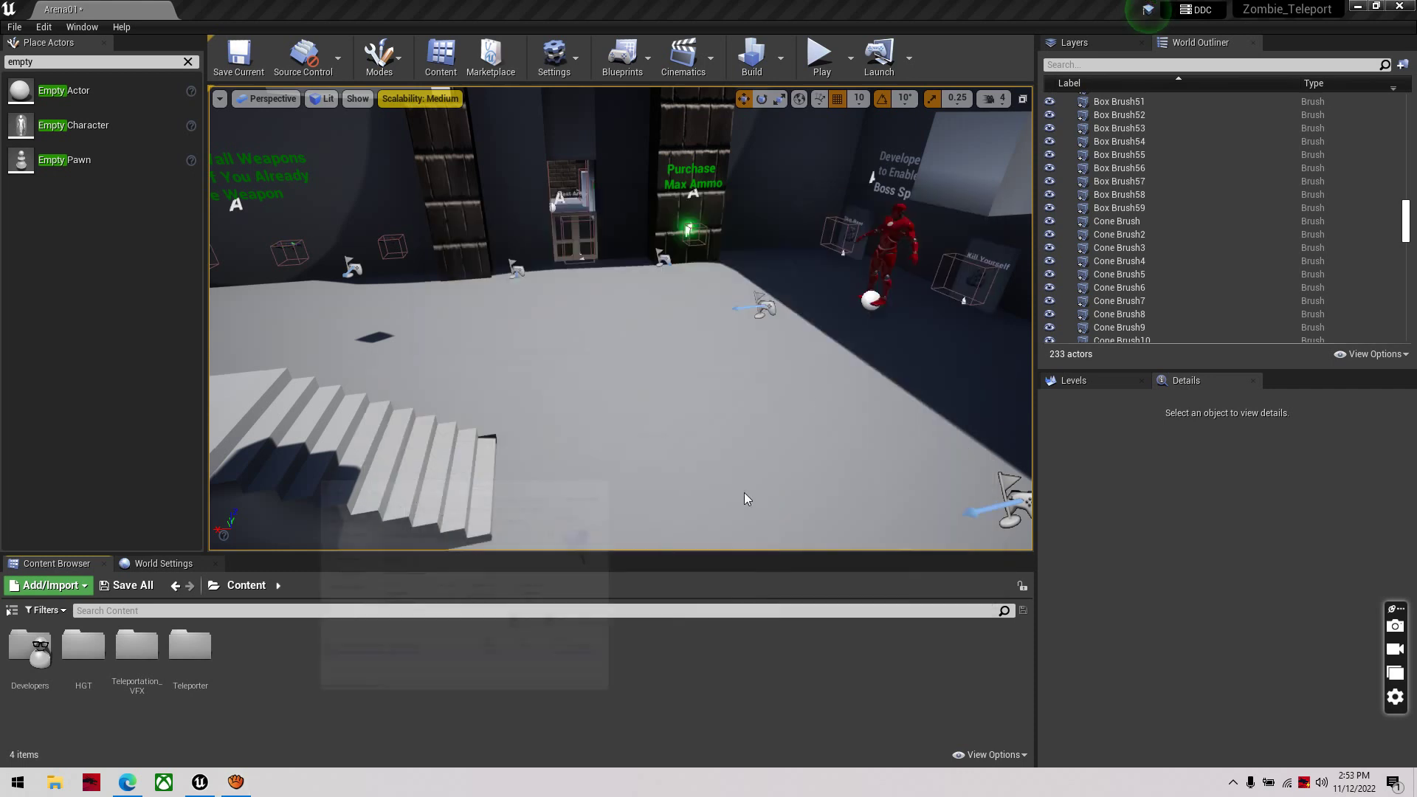
# Play-test the Arena01 level briefly in the viewport and stop the session
pyautogui.moveTo(606, 448); pyautogui.dragTo(479, 424, button='right')
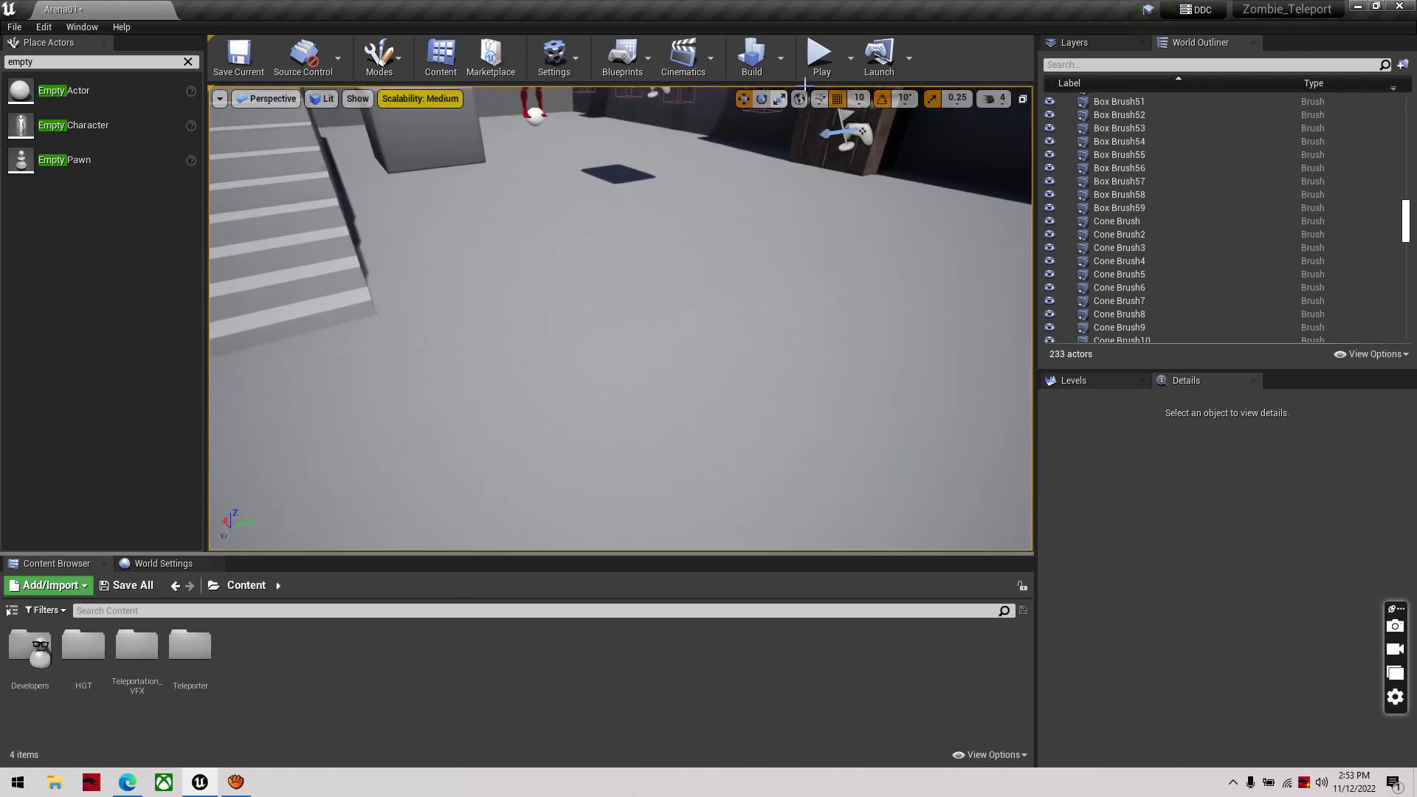
pyautogui.click(819, 56)
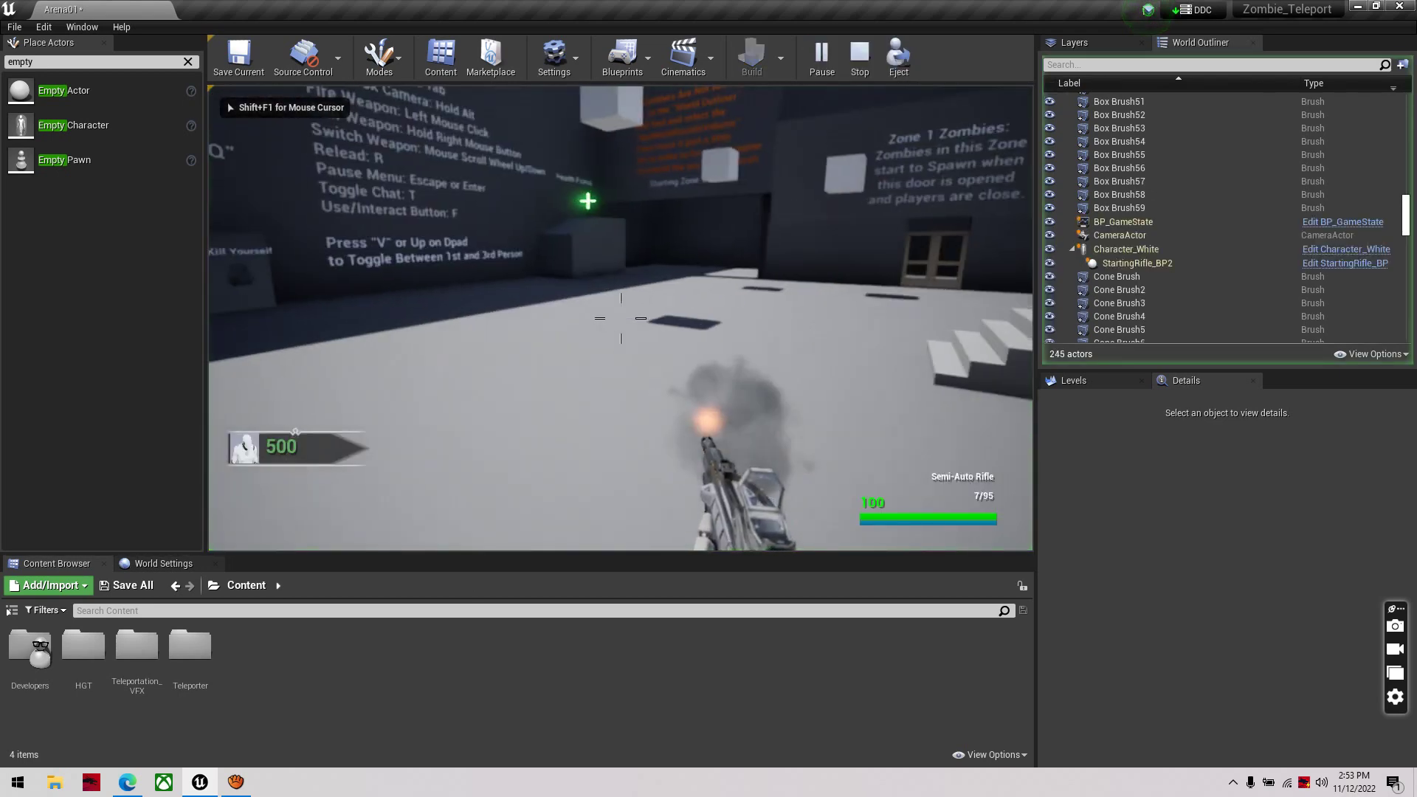
pyautogui.press('Escape')
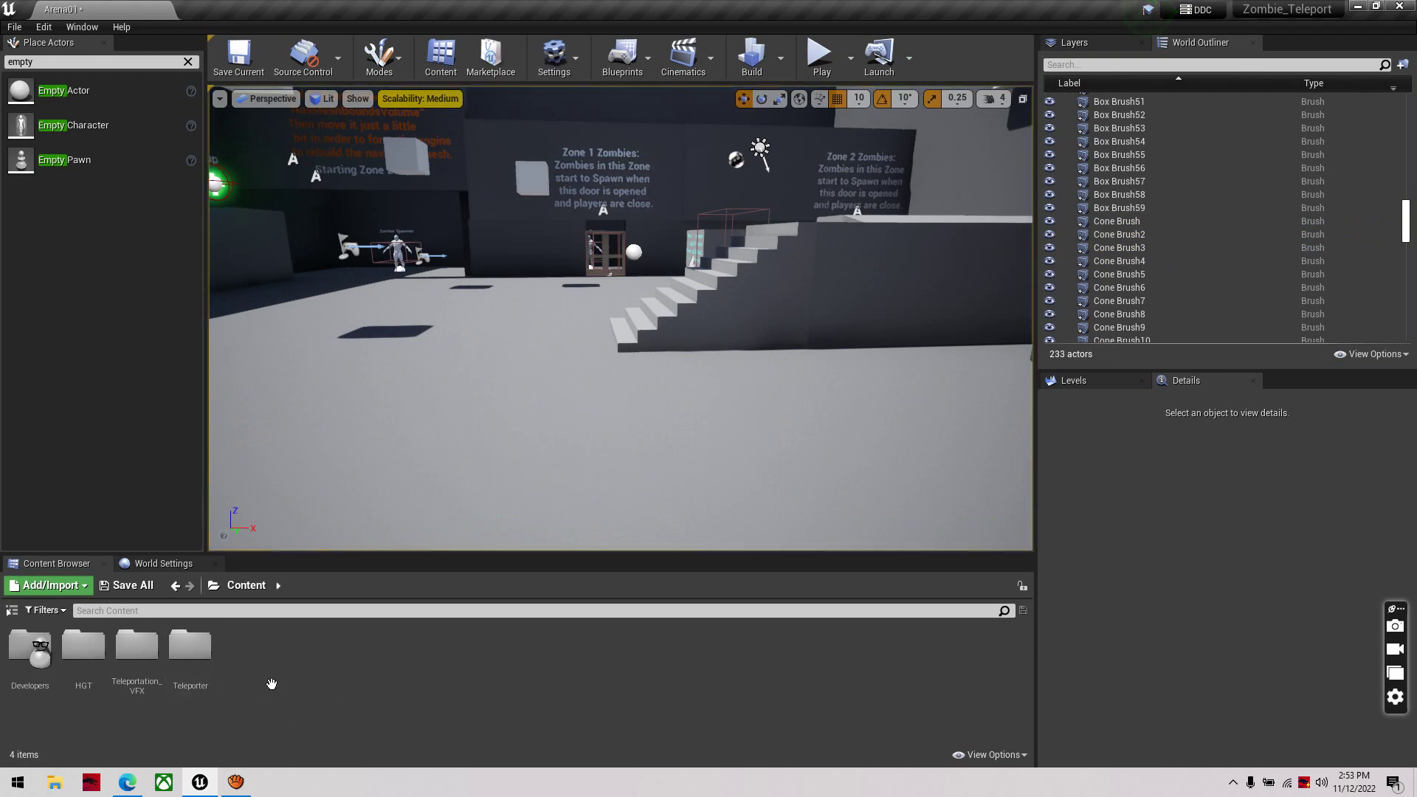
# Create an Actor Blueprint class named BP_Teleport1 inside the Teleporter folder
pyautogui.rightClick(272, 676)
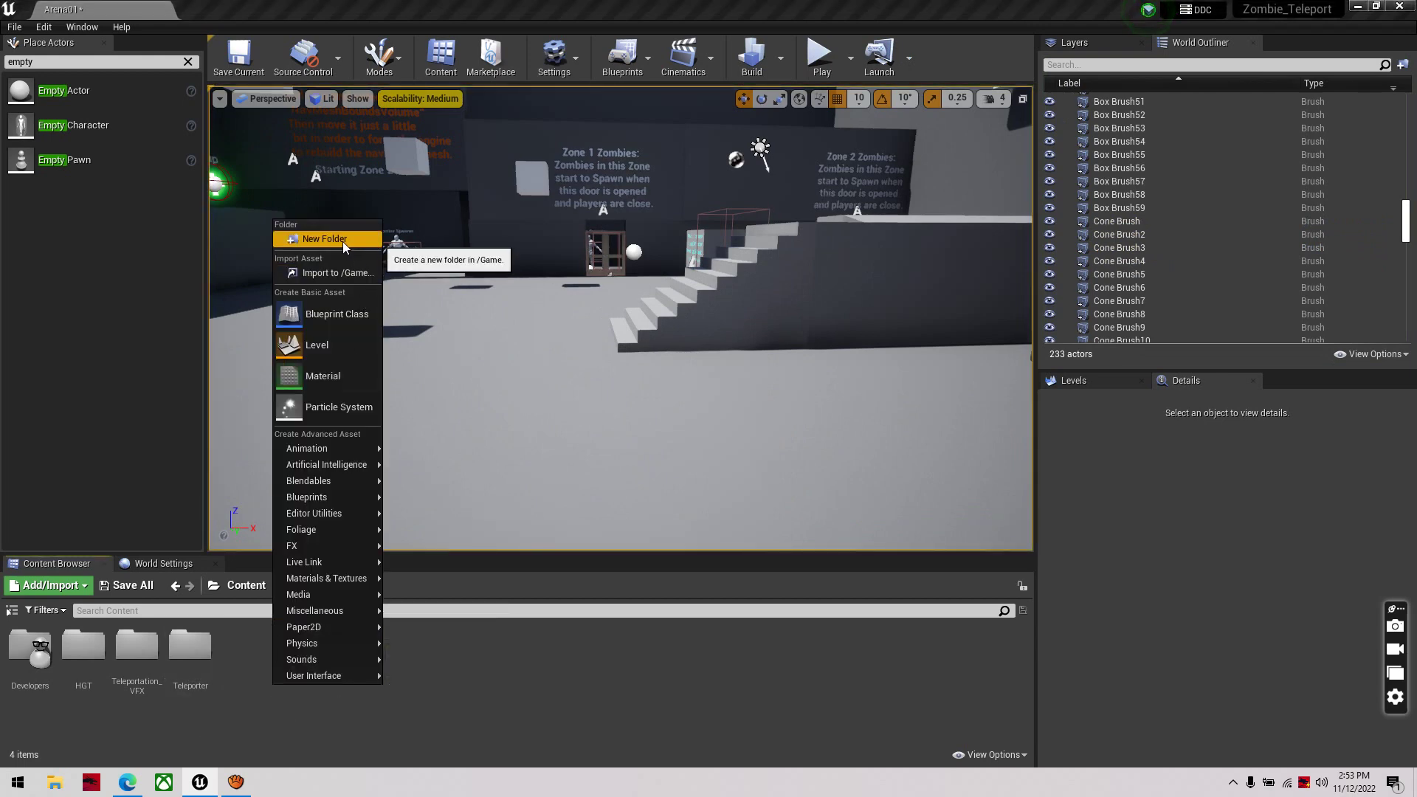
pyautogui.click(197, 679)
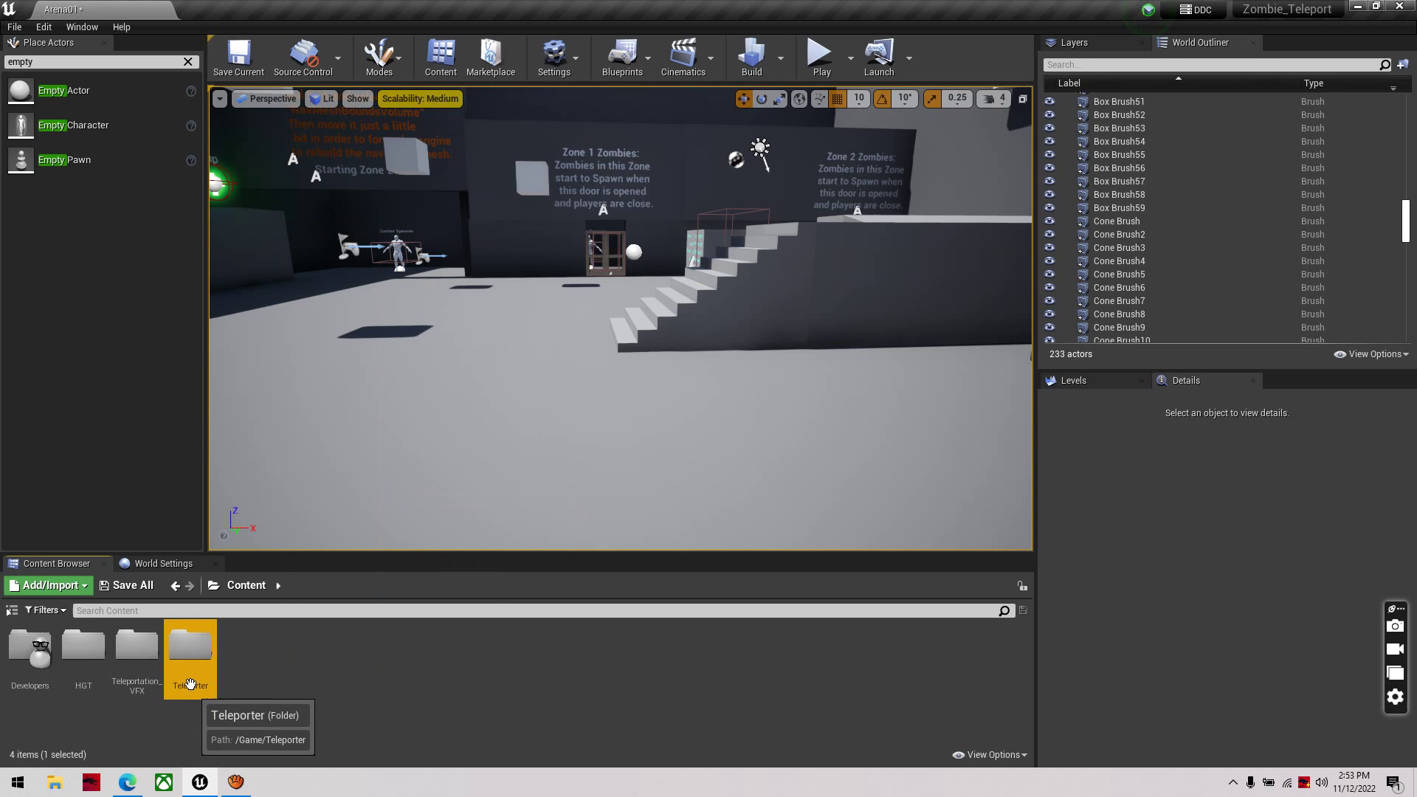
pyautogui.doubleClick(192, 680)
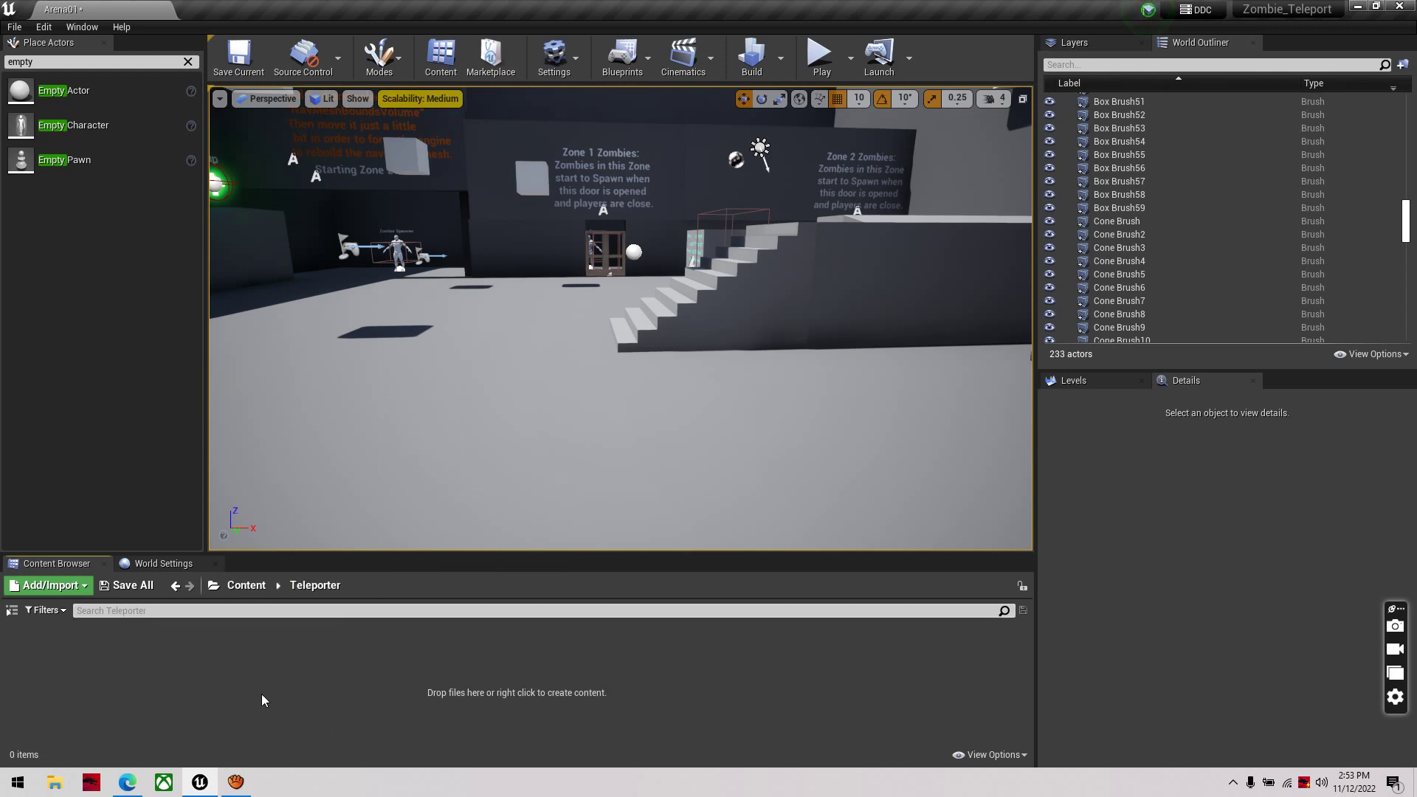
pyautogui.rightClick(262, 694)
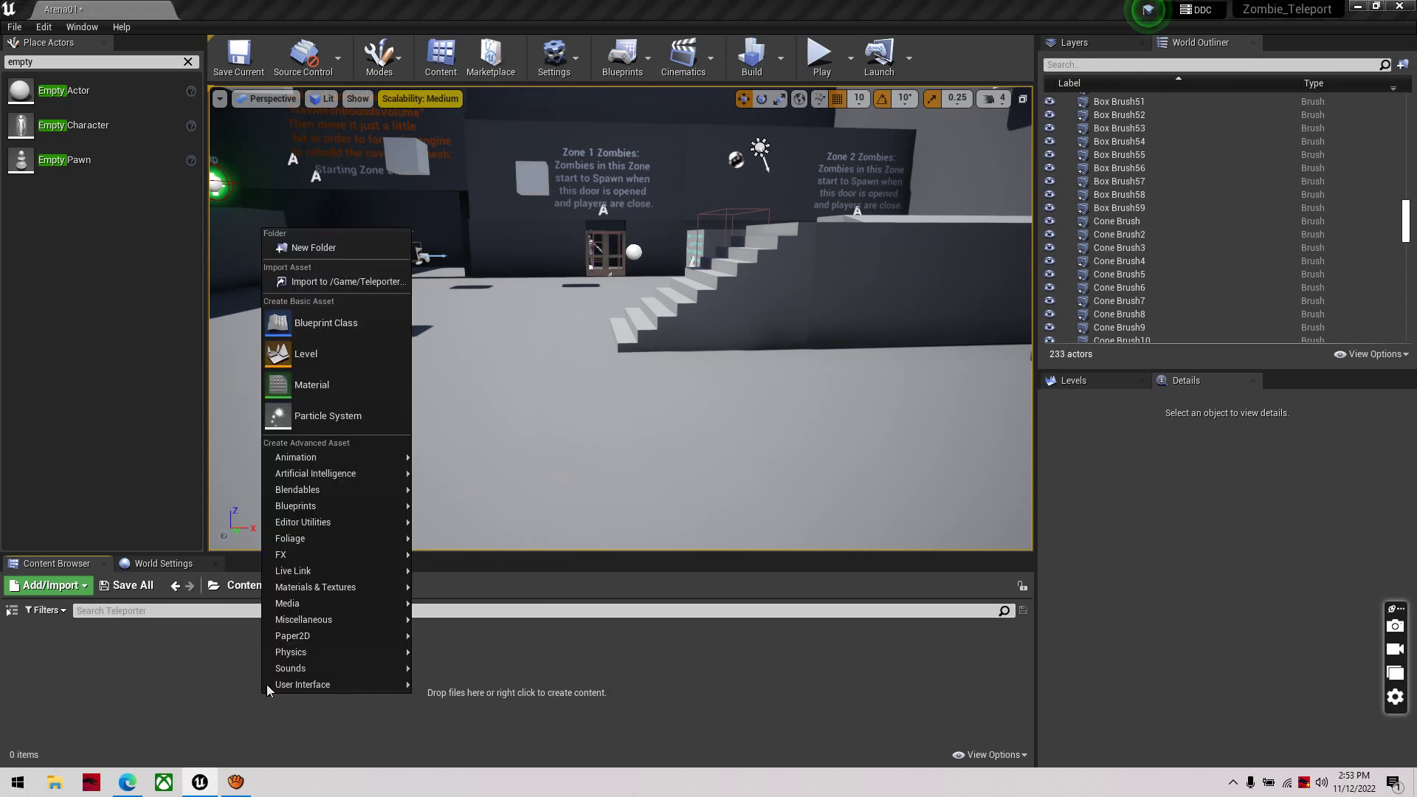
pyautogui.click(331, 326)
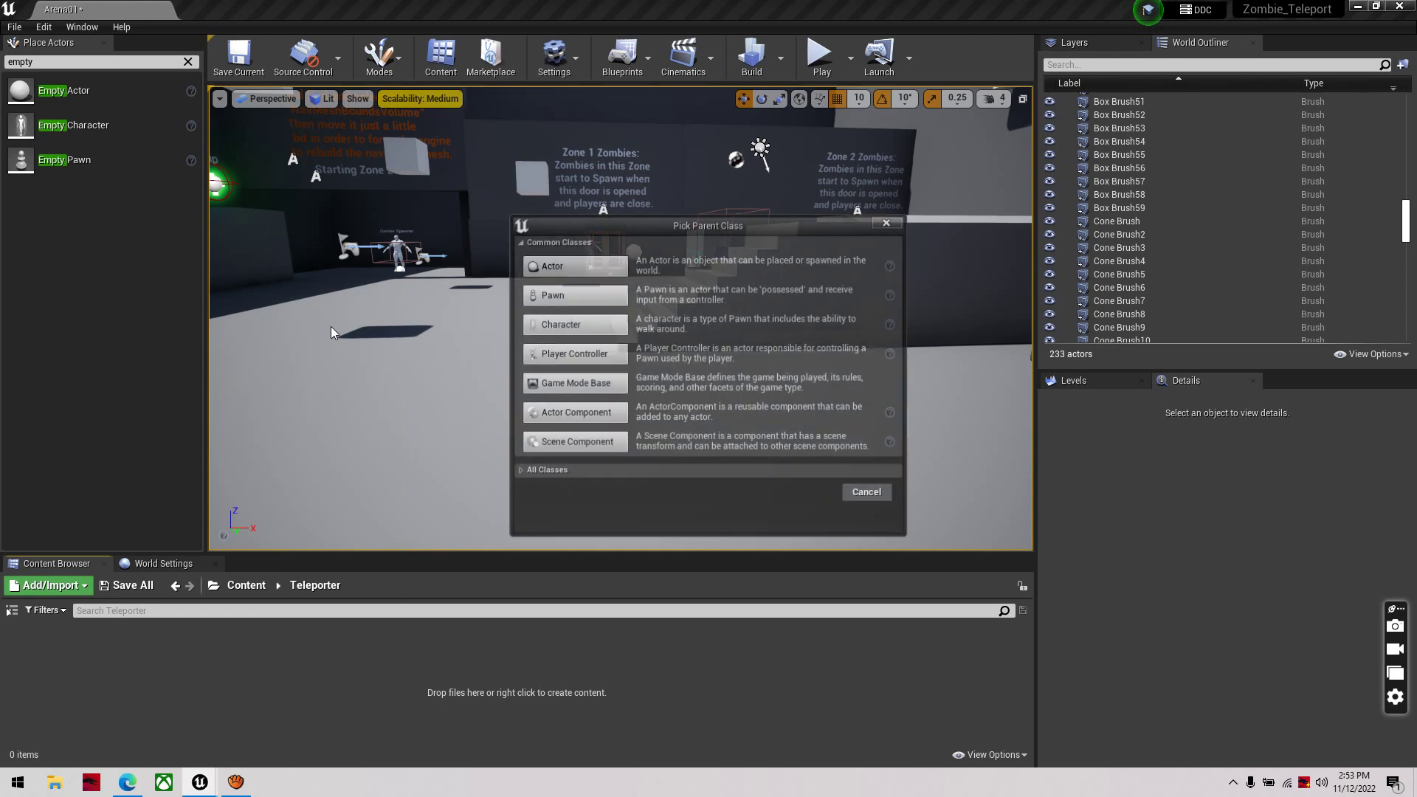
pyautogui.click(573, 268)
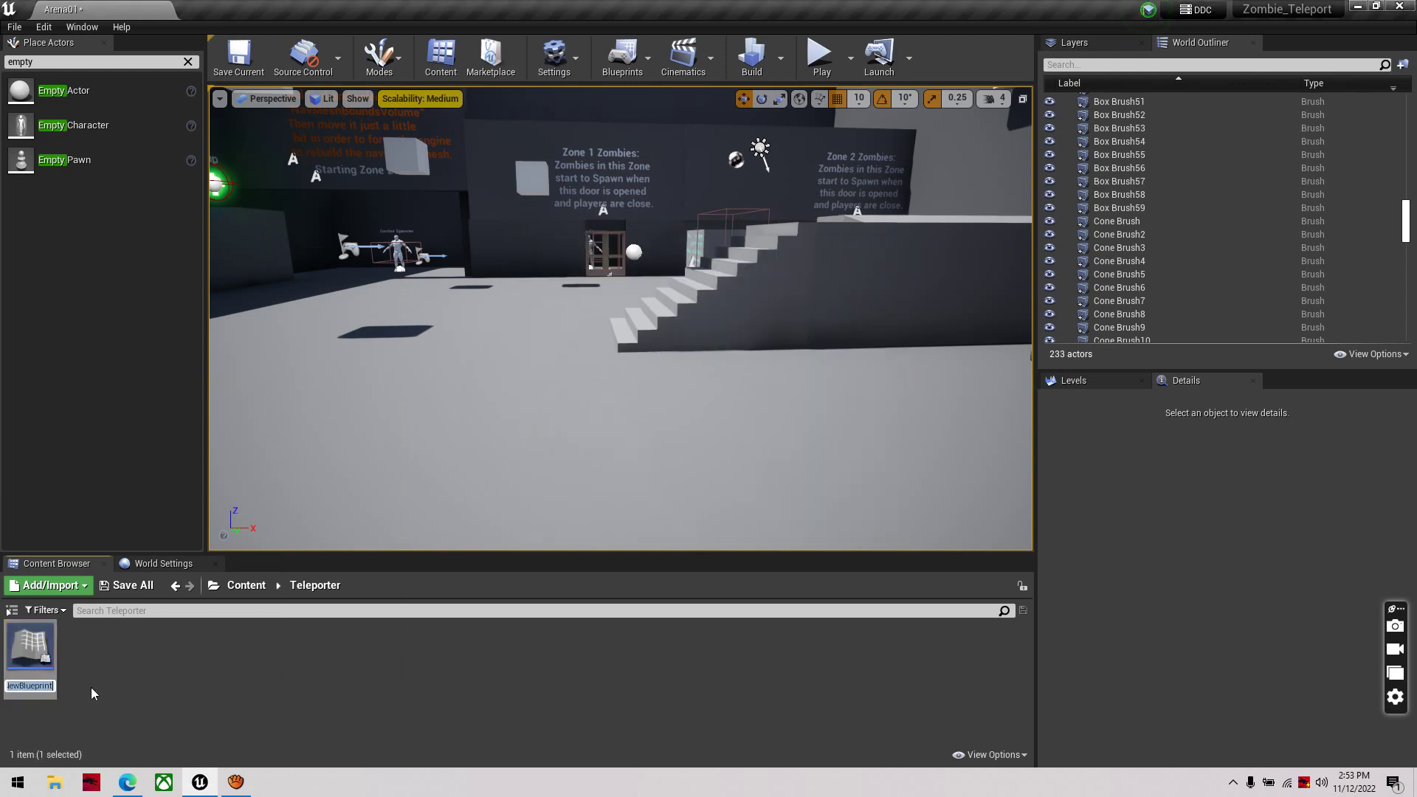
pyautogui.write('BP_Tle')
pyautogui.press('BackSpace')
pyautogui.press('BackSpace')
pyautogui.write('eleport1')
pyautogui.press('Return')
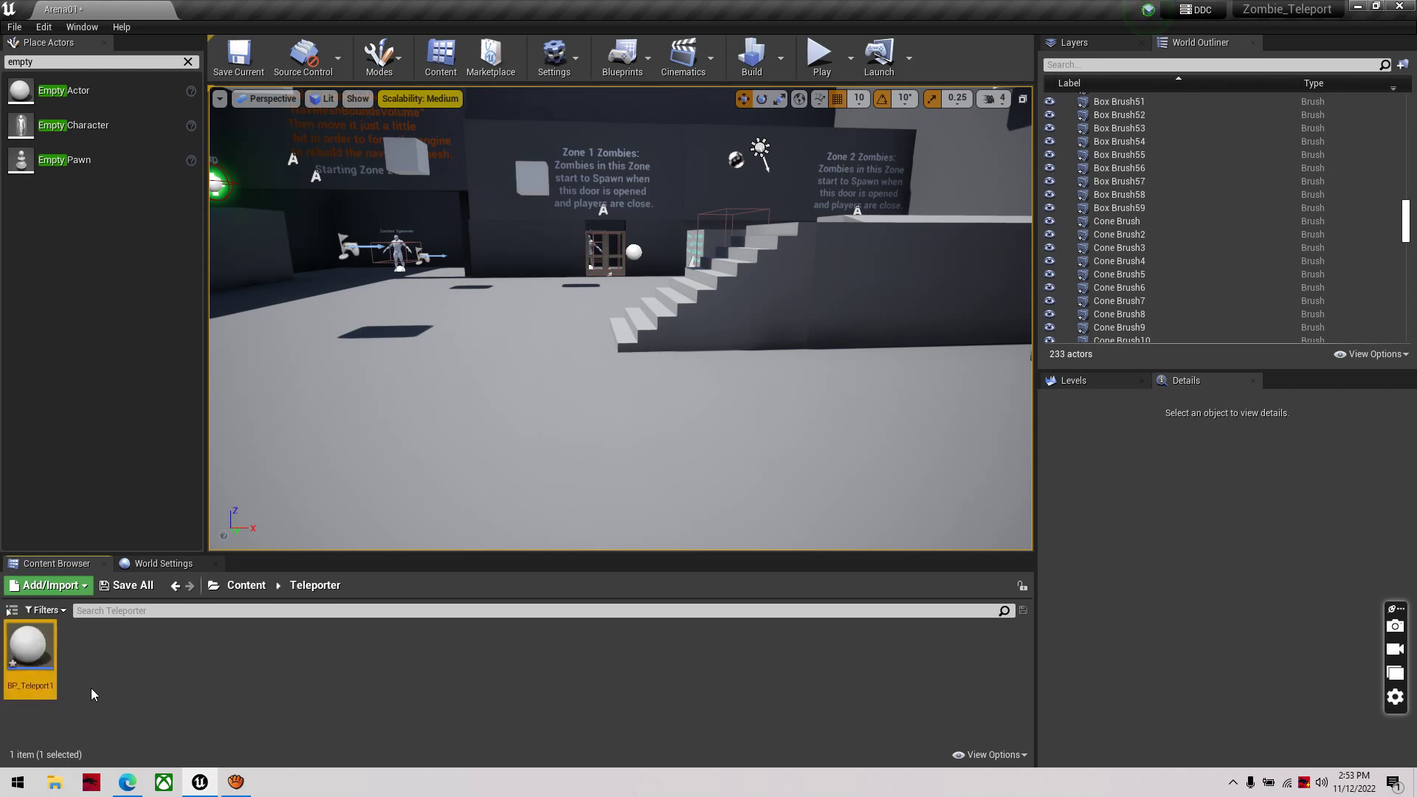
# Open the BP_Teleport1 Blueprint and add a Plane component with its default name
pyautogui.doubleClick(36, 656)
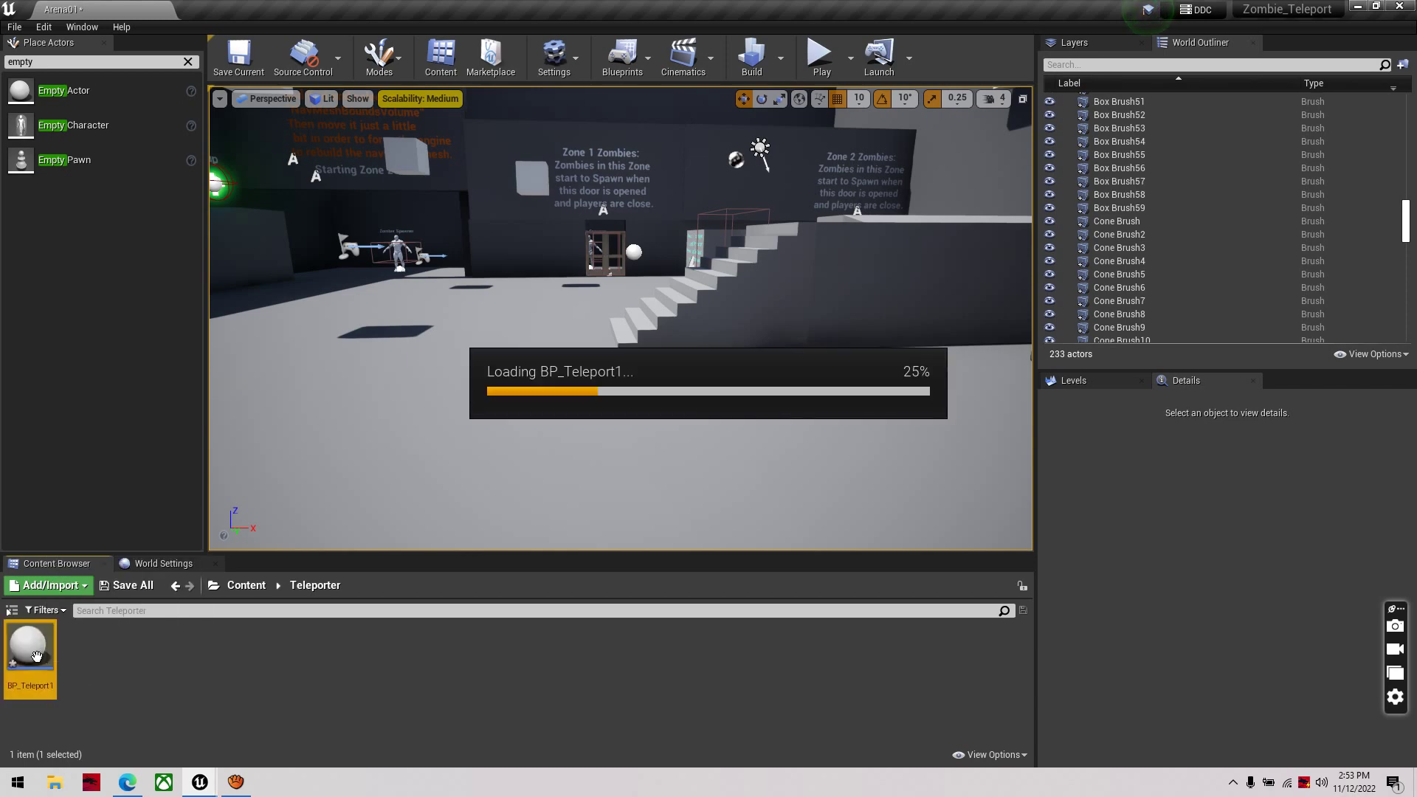
pyautogui.click(987, 139)
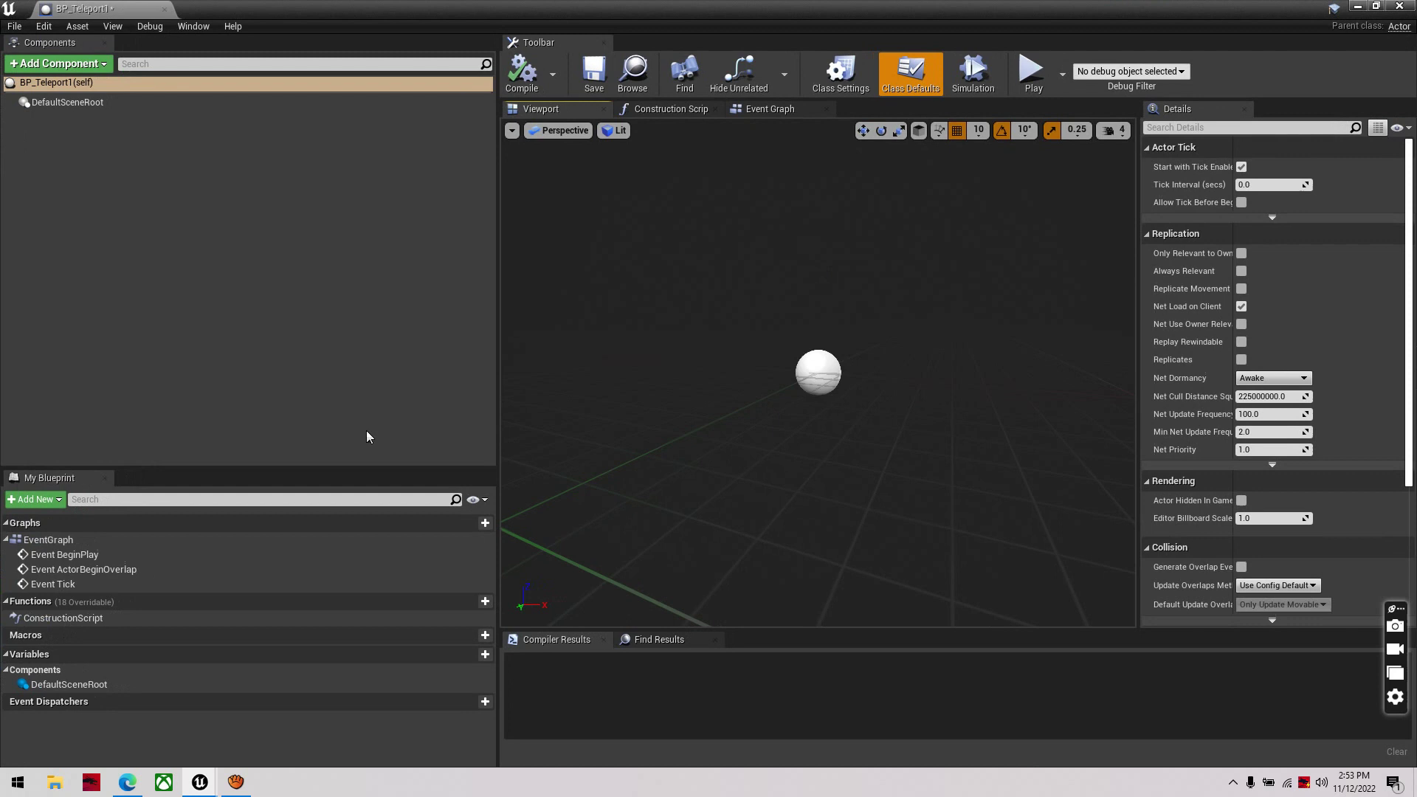
pyautogui.click(76, 67)
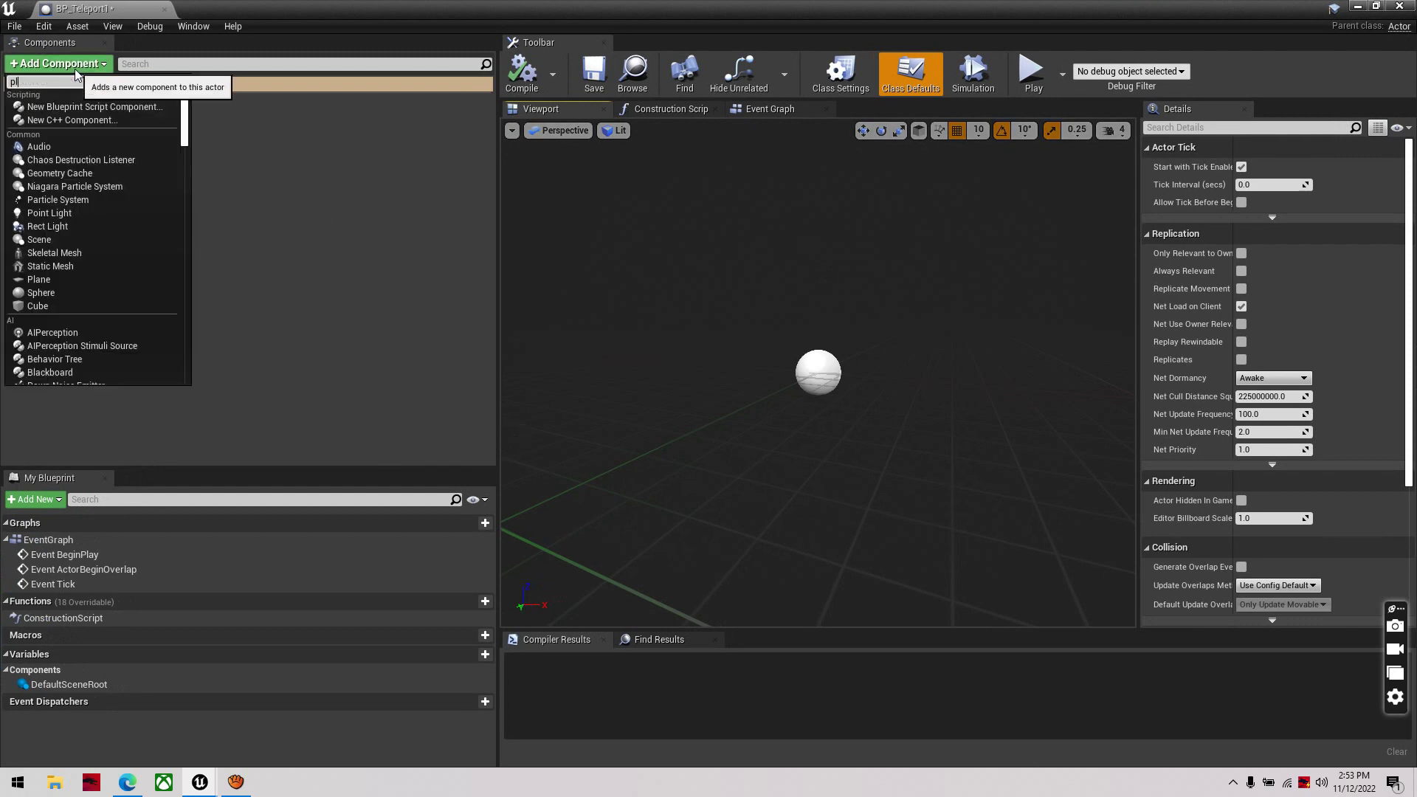
pyautogui.click(94, 116)
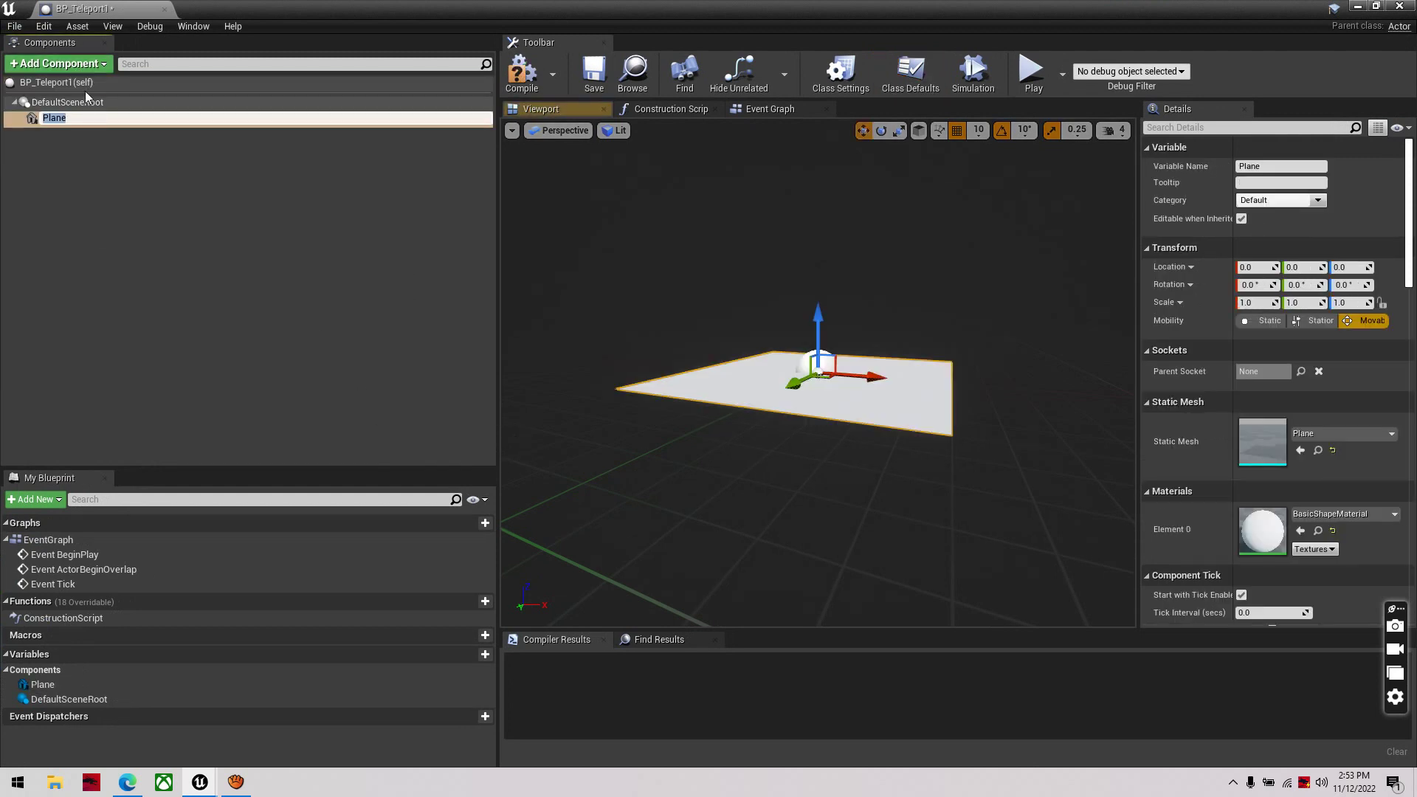
pyautogui.press('Return')
# Add a Box Collision component and raise it 30 units along Z above the plane
pyautogui.click(76, 66)
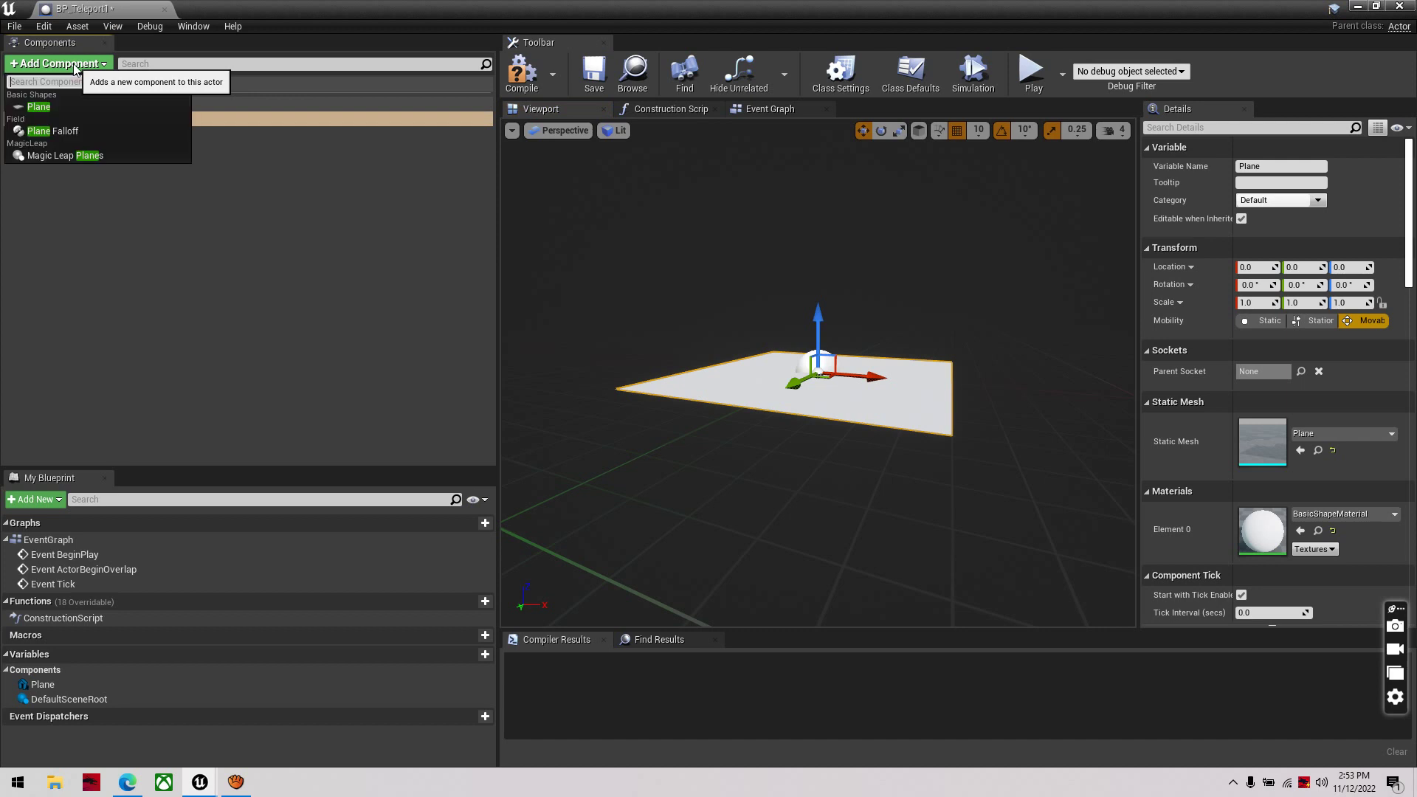
pyautogui.write('v')
pyautogui.press('BackSpace')
pyautogui.write('box collide')
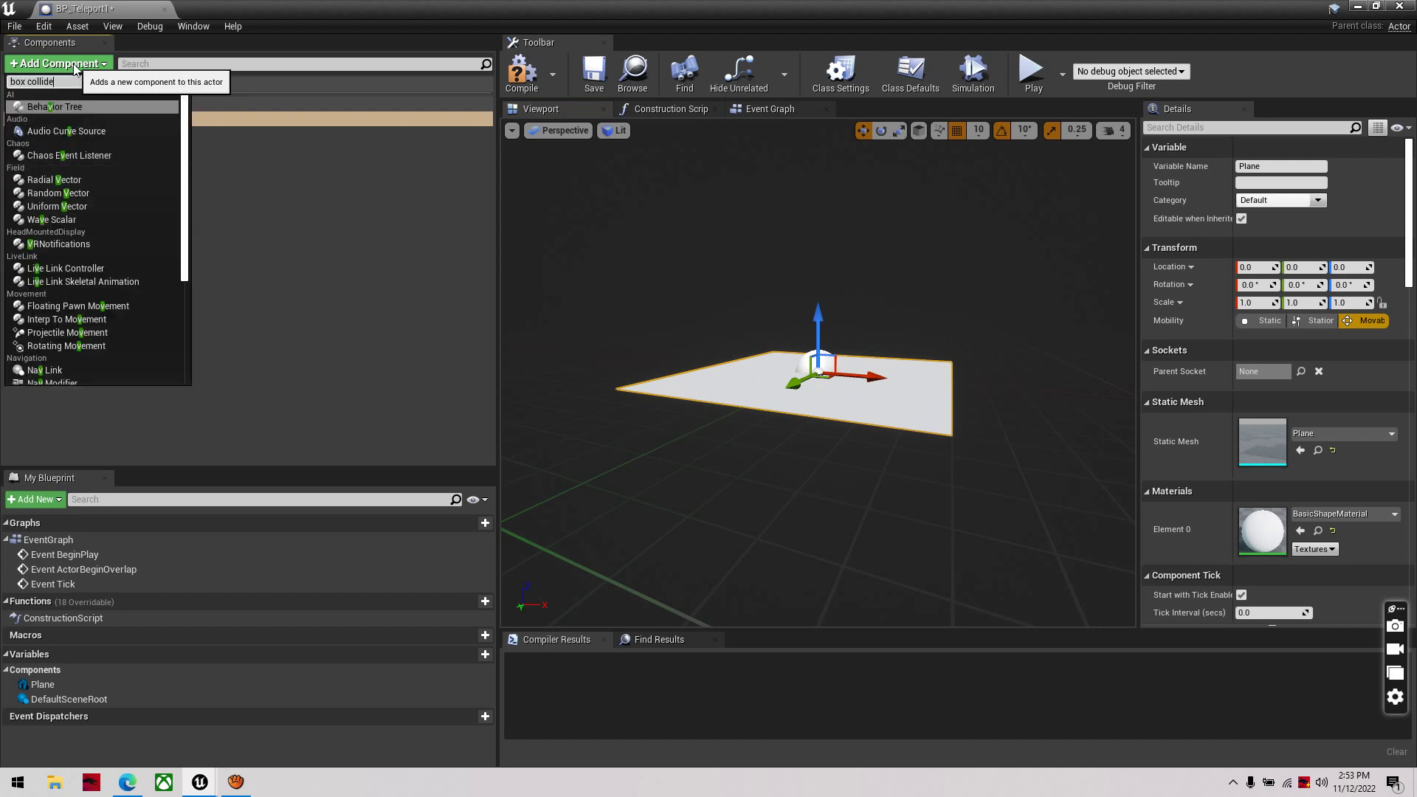
pyautogui.write('r')
pyautogui.hotkey('ctrl', 'a')
pyautogui.press('BackSpace')
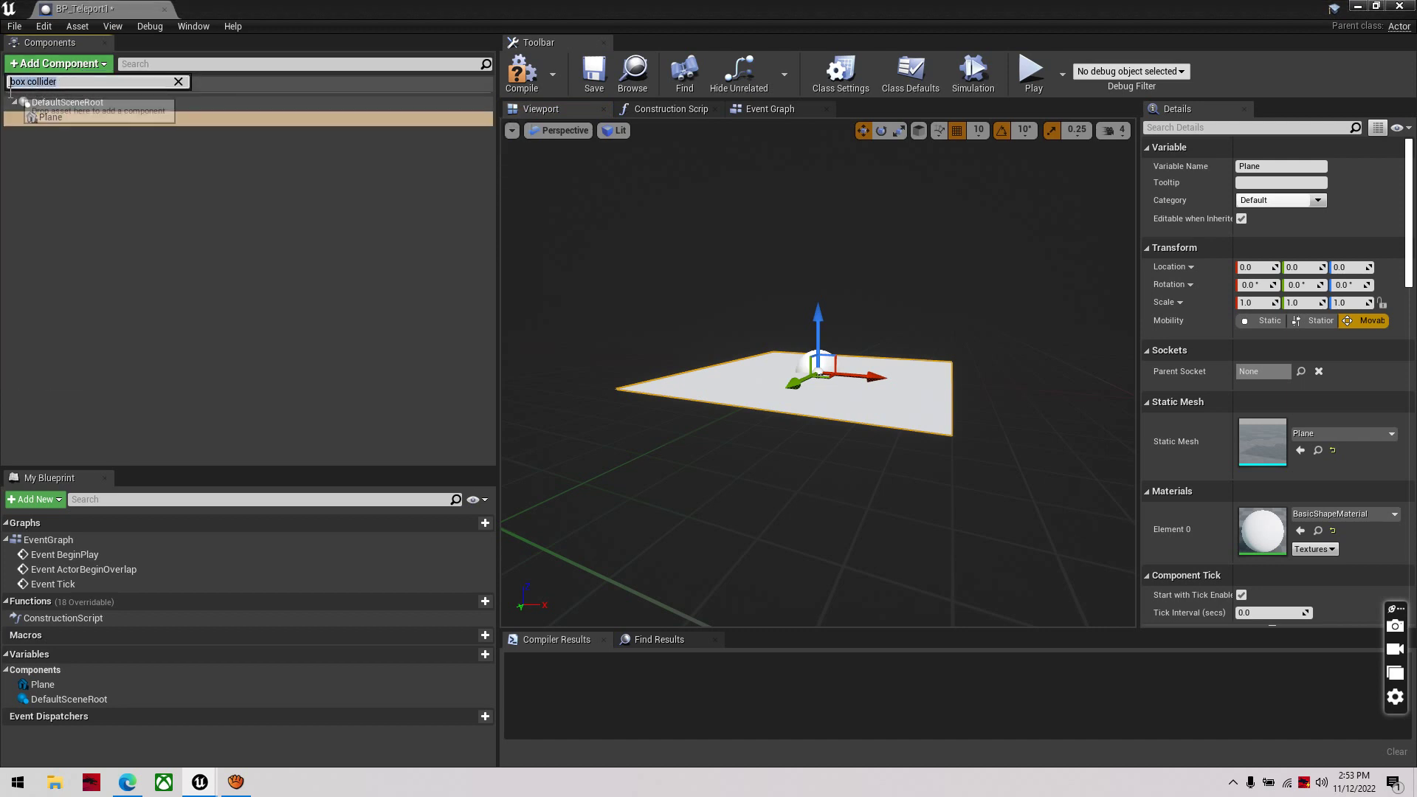
pyautogui.write('bx')
pyautogui.press('BackSpace')
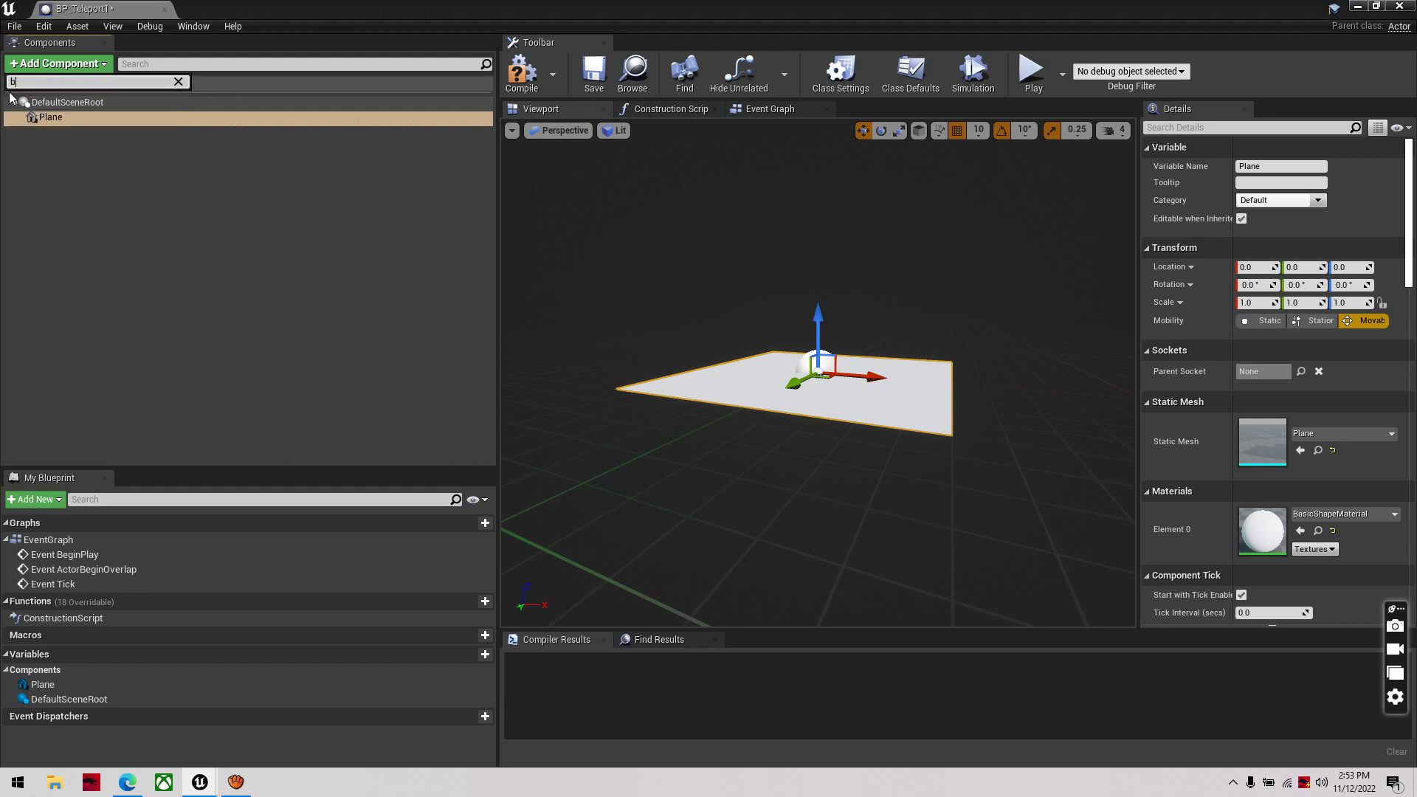
pyautogui.write('ox tri')
pyautogui.press('BackSpace')
pyautogui.press('BackSpace')
pyautogui.press('BackSpace')
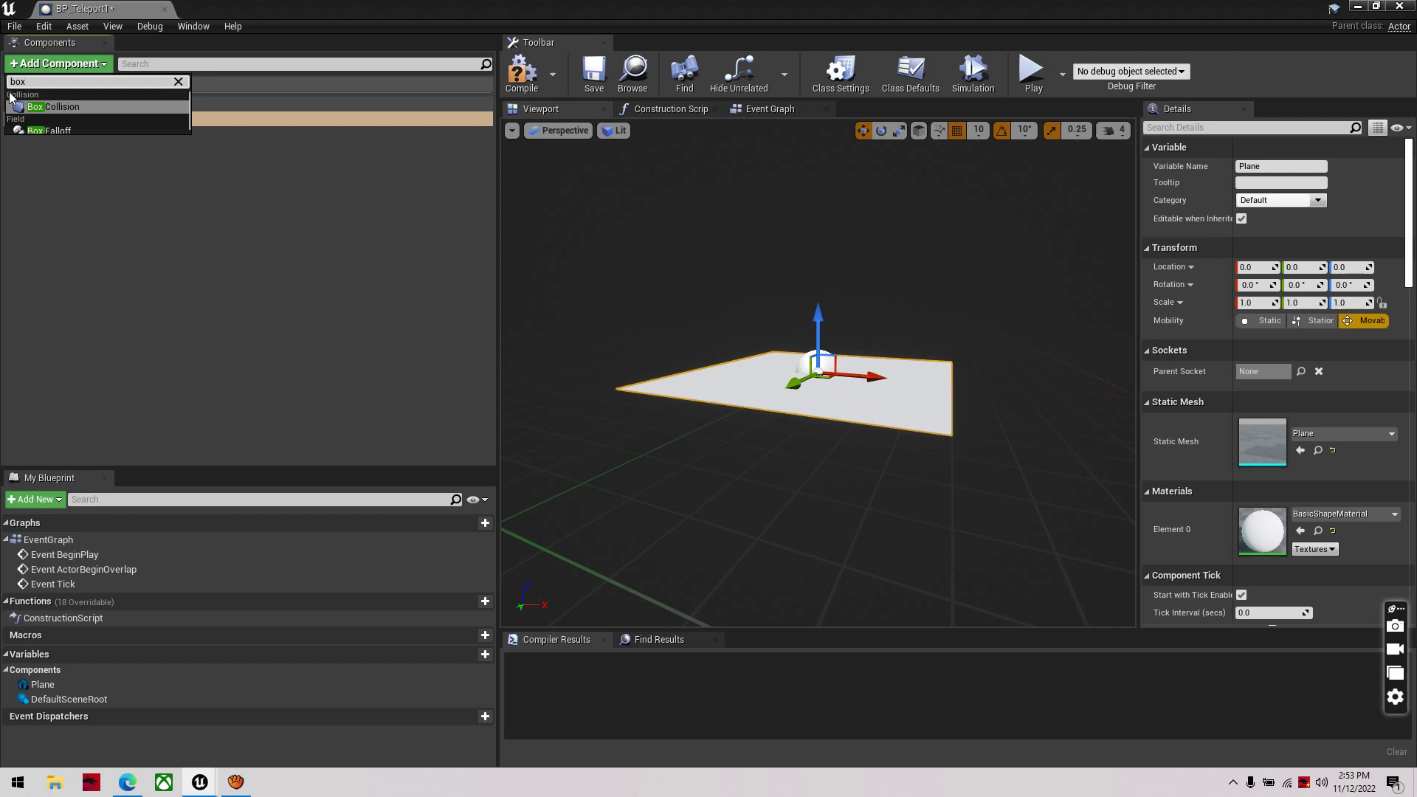
pyautogui.click(44, 106)
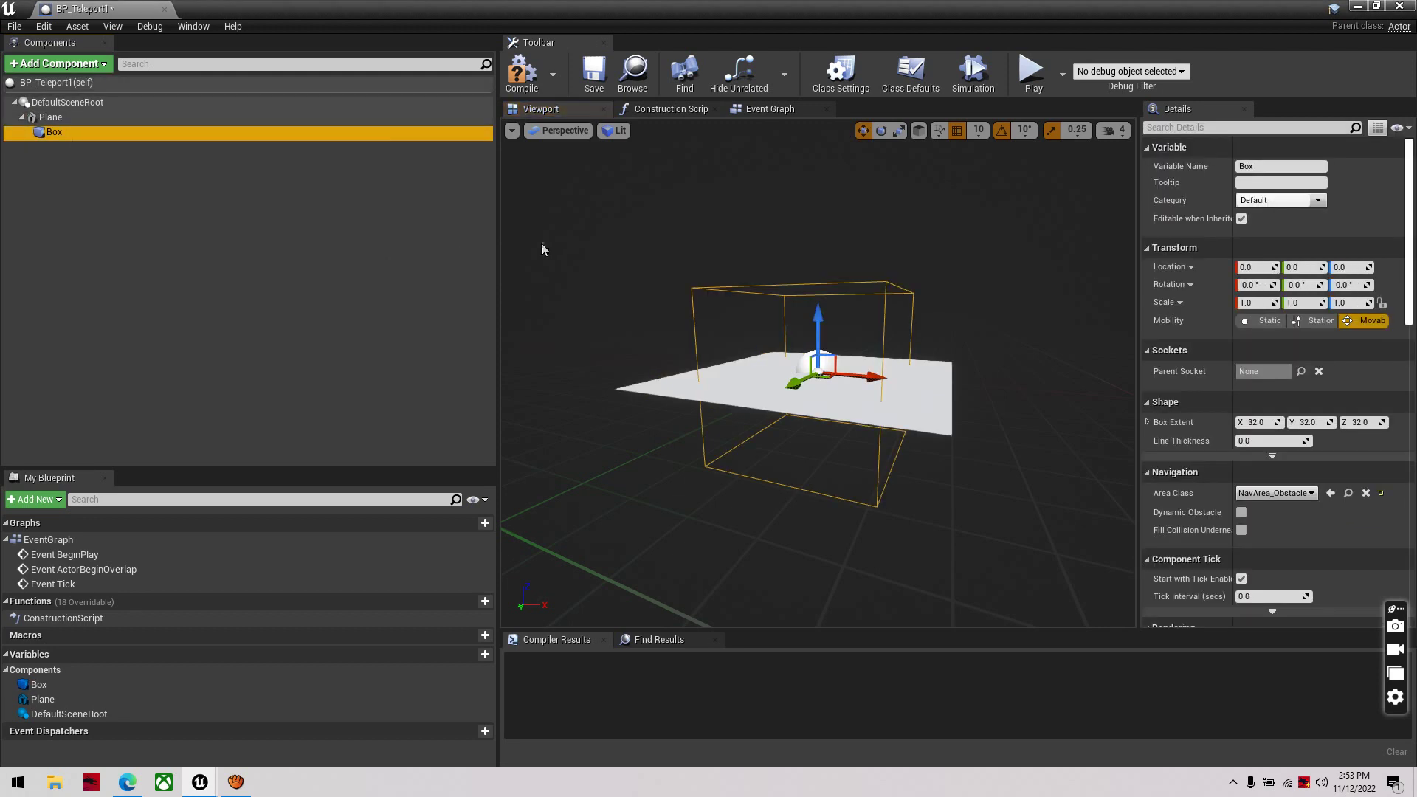
pyautogui.moveTo(816, 315); pyautogui.dragTo(810, 244)
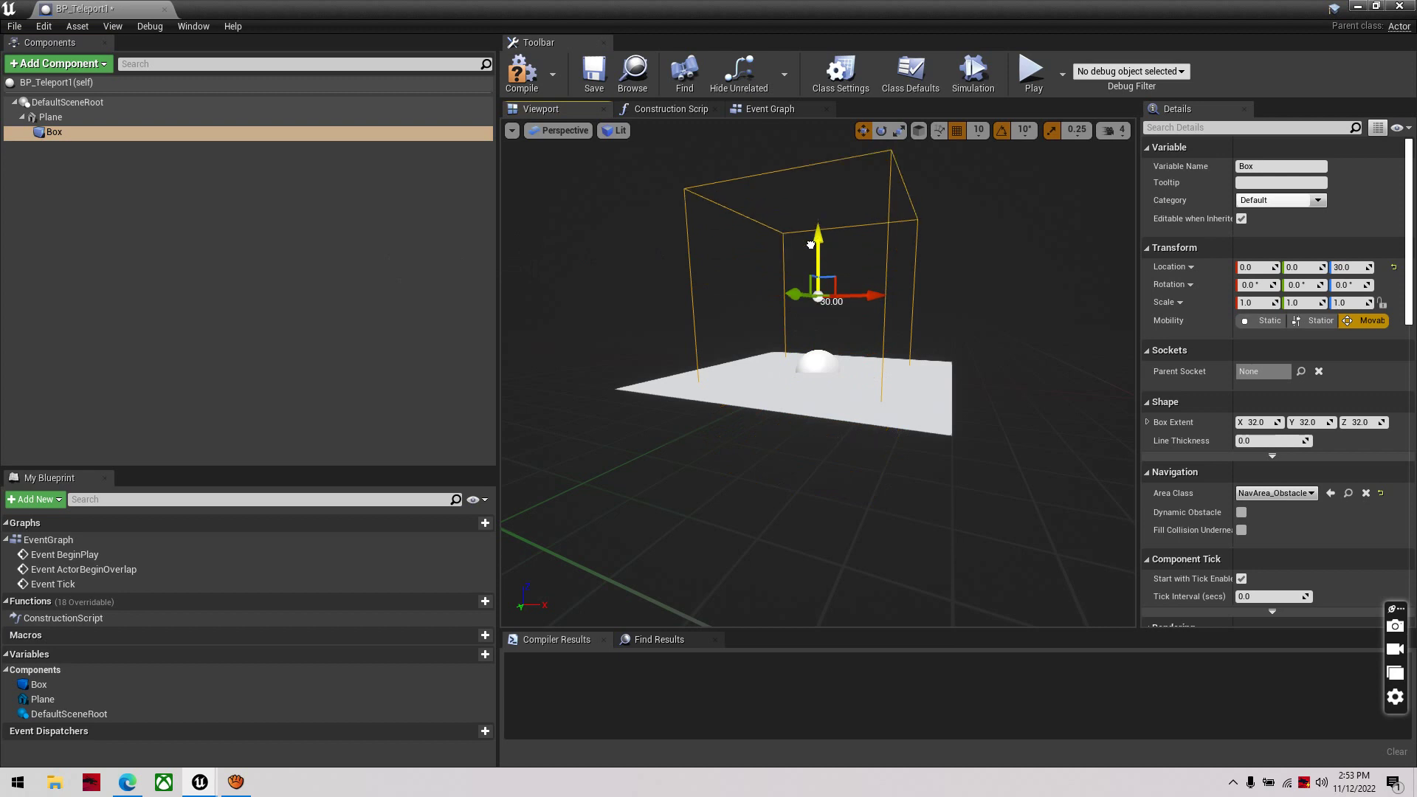
# Try to scale the Plane component while the box is still its child
pyautogui.click(186, 122)
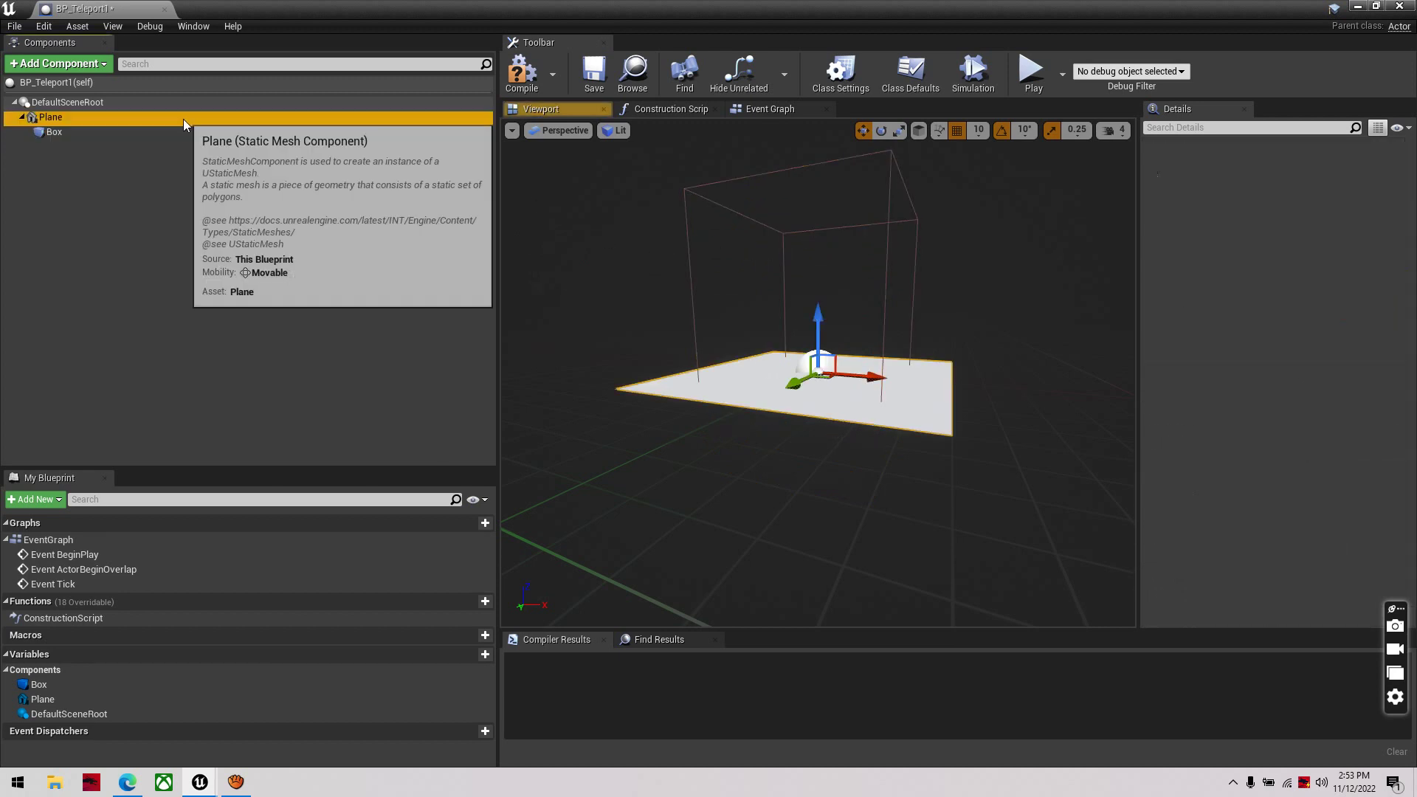
pyautogui.moveTo(759, 325); pyautogui.dragTo(787, 443, button='right')
pyautogui.press('e')
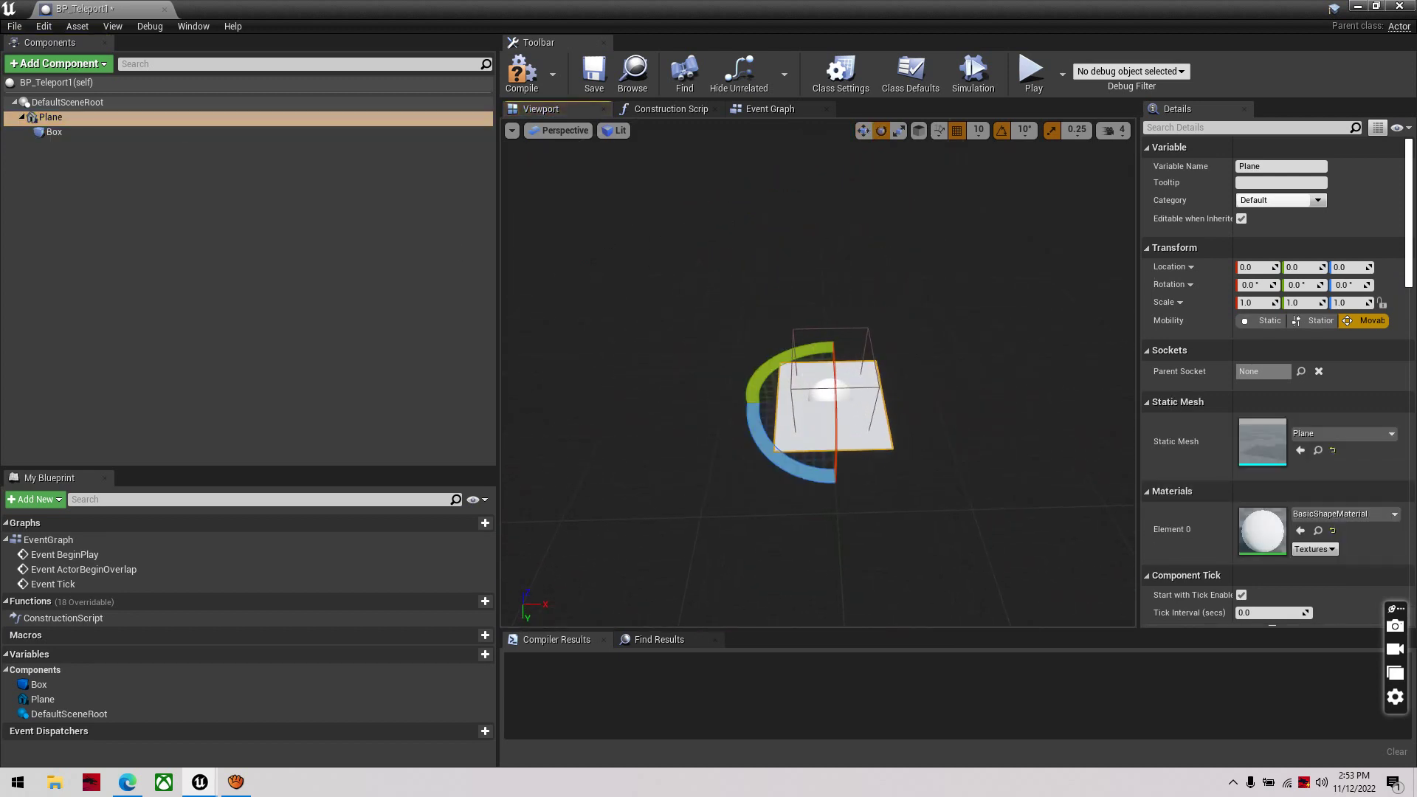
pyautogui.press('r')
pyautogui.moveTo(874, 405); pyautogui.dragTo(888, 404)
# Detach the Box component from the Plane and parent it directly to DefaultSceneRoot
pyautogui.click(87, 132)
pyautogui.click(86, 130)
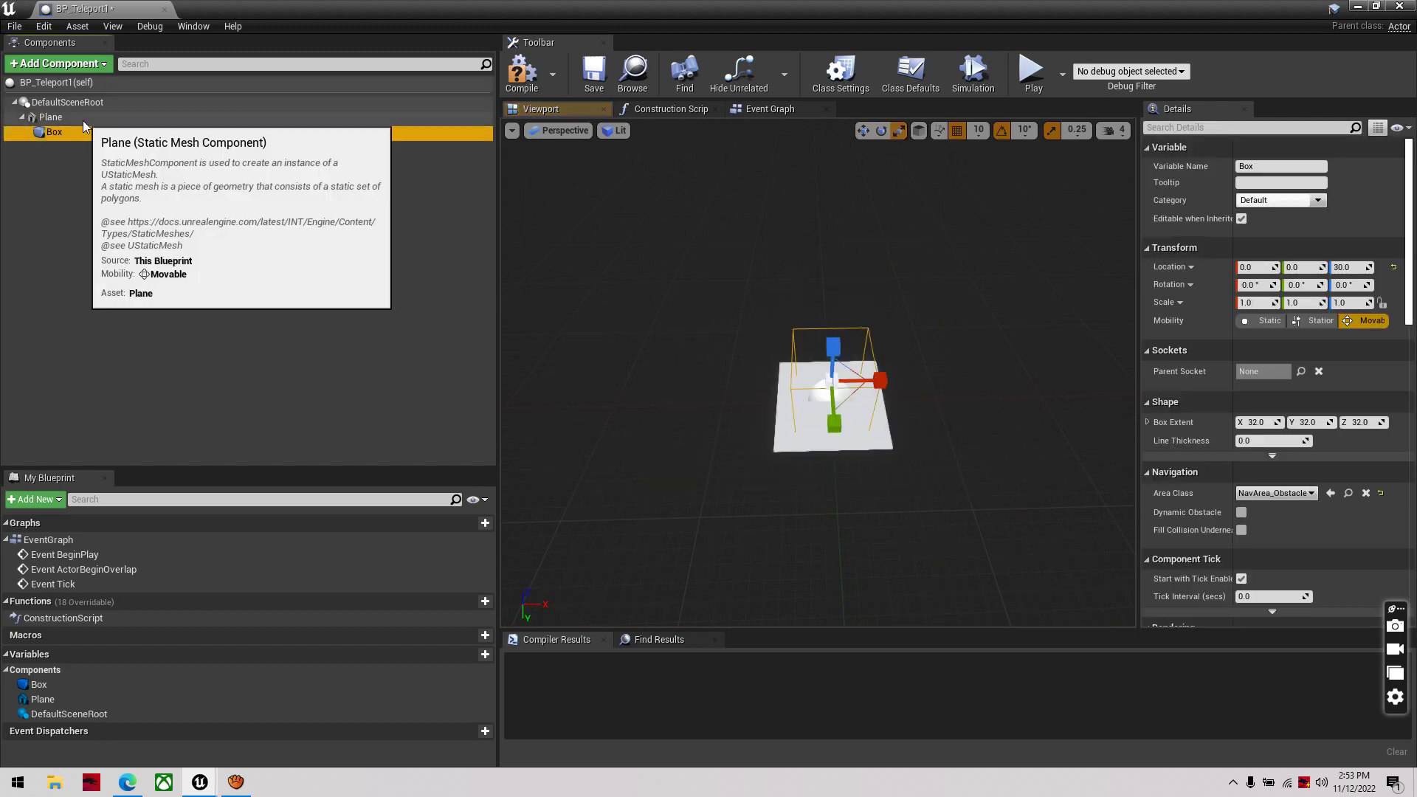
pyautogui.click(80, 131)
# Scale the Plane component to 0.75 in X and Y, and compile and save the Blueprint
pyautogui.click(77, 119)
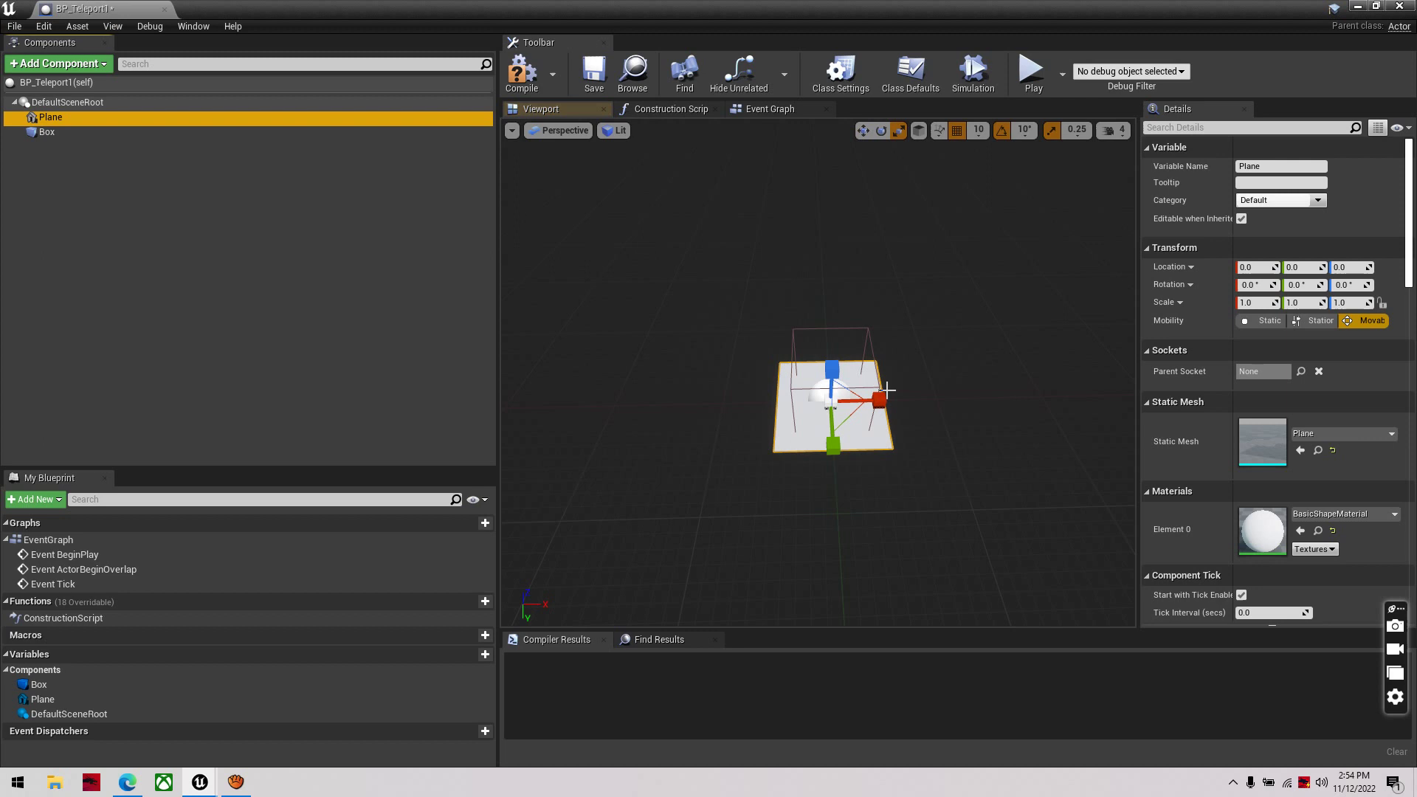
pyautogui.moveTo(887, 389); pyautogui.dragTo(870, 397)
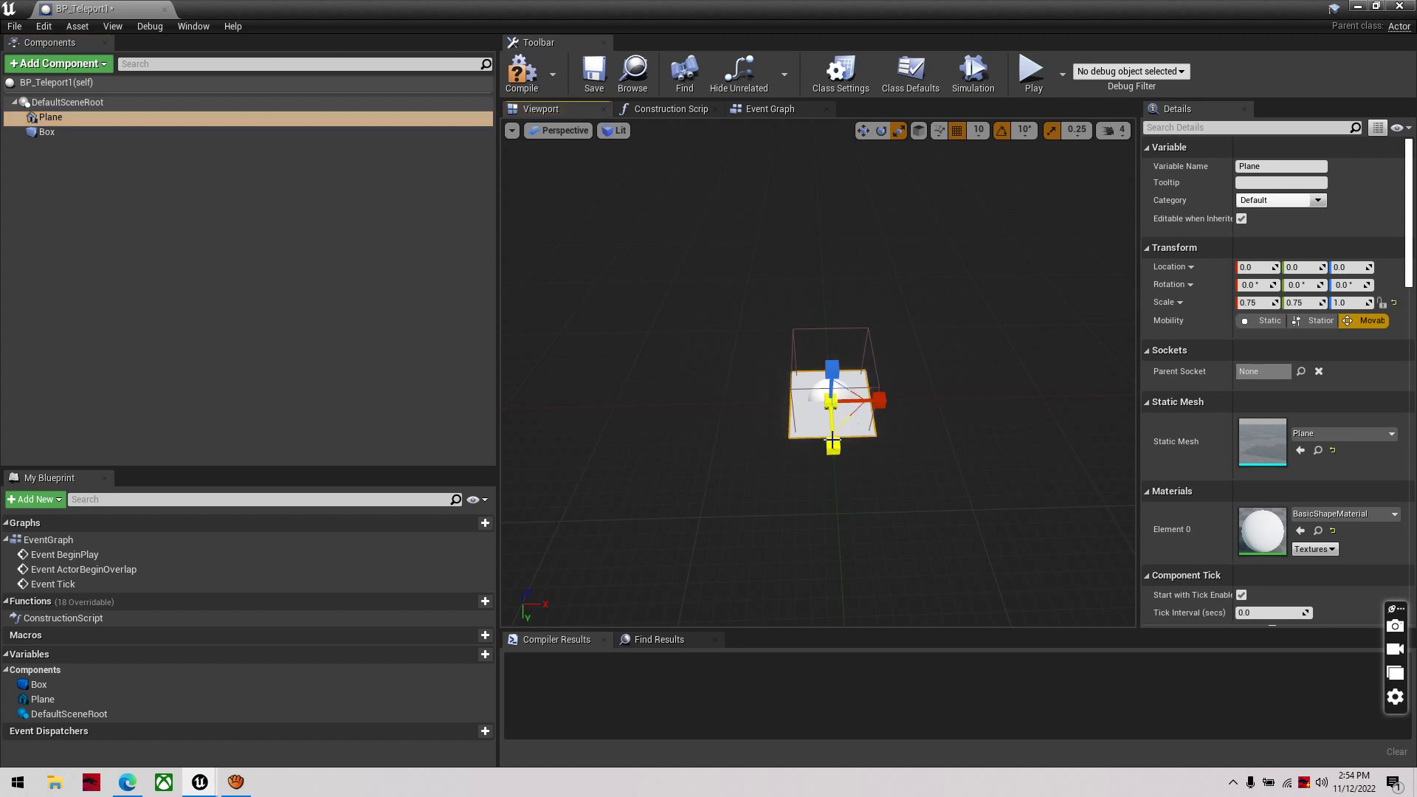
pyautogui.moveTo(871, 397); pyautogui.dragTo(782, 420, button='right')
pyautogui.click(303, 236)
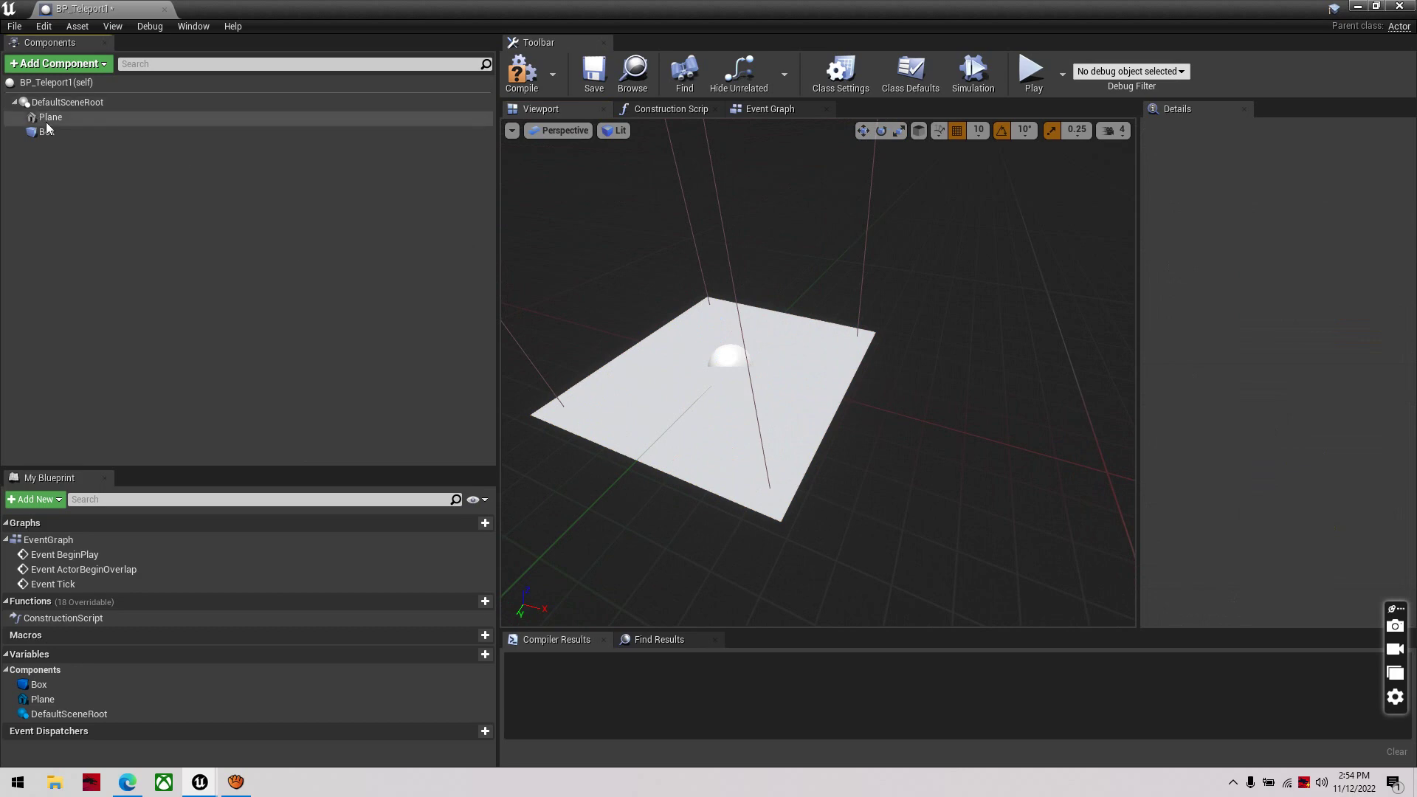
pyautogui.click(45, 121)
pyautogui.click(521, 72)
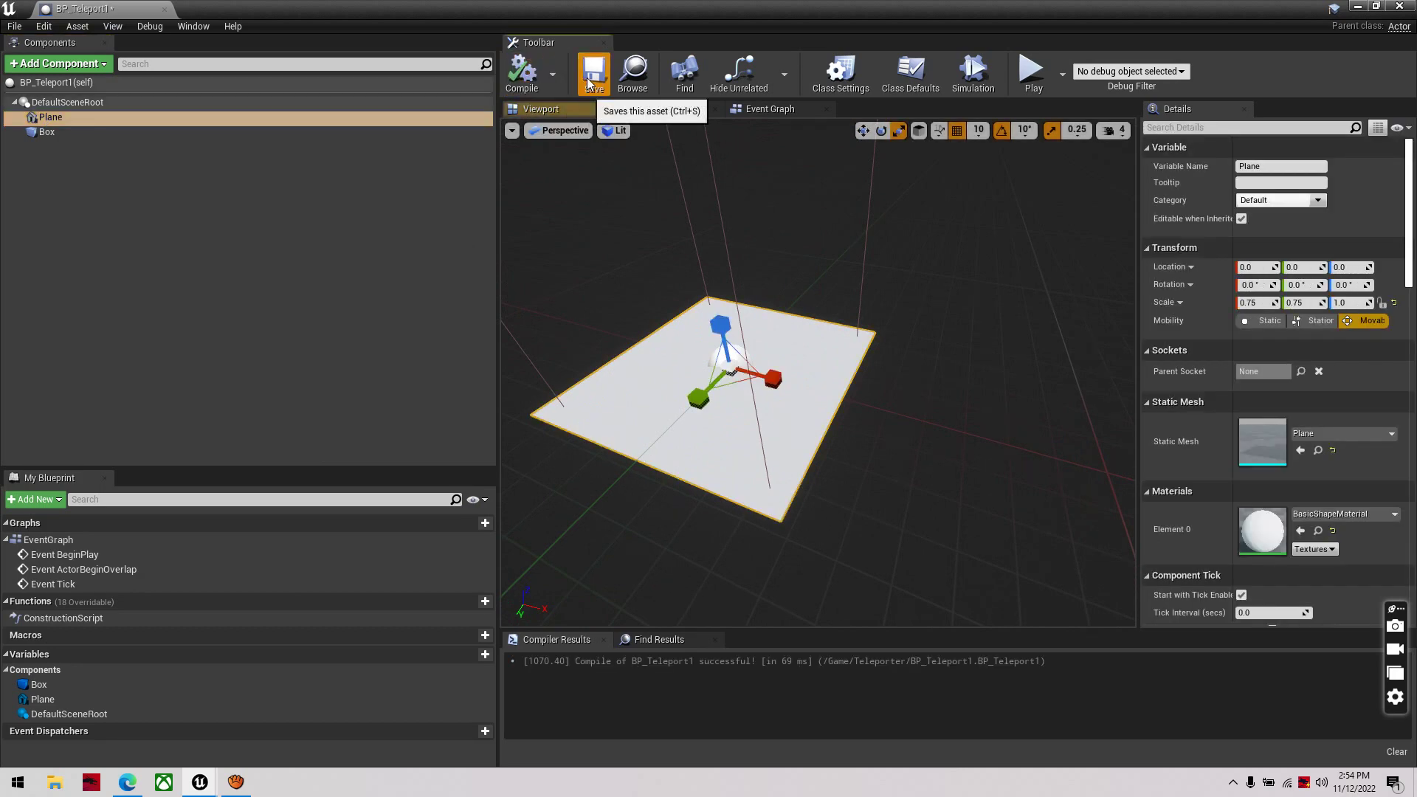
pyautogui.click(593, 72)
# Delete the default BeginPlay, ActorBeginOverlap and Tick event nodes from the Event Graph
pyautogui.click(768, 109)
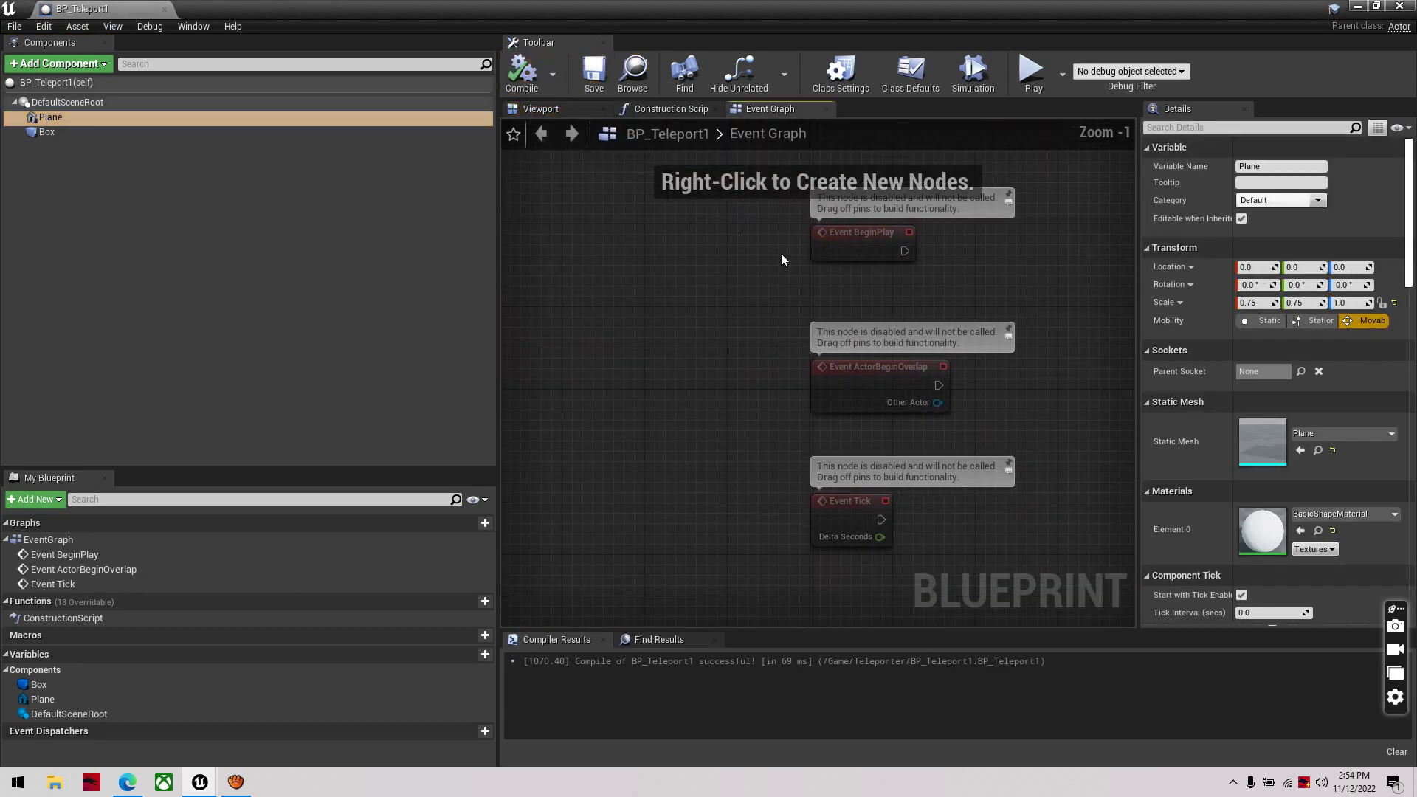
pyautogui.moveTo(738, 235); pyautogui.dragTo(1104, 556)
pyautogui.press('Delete')
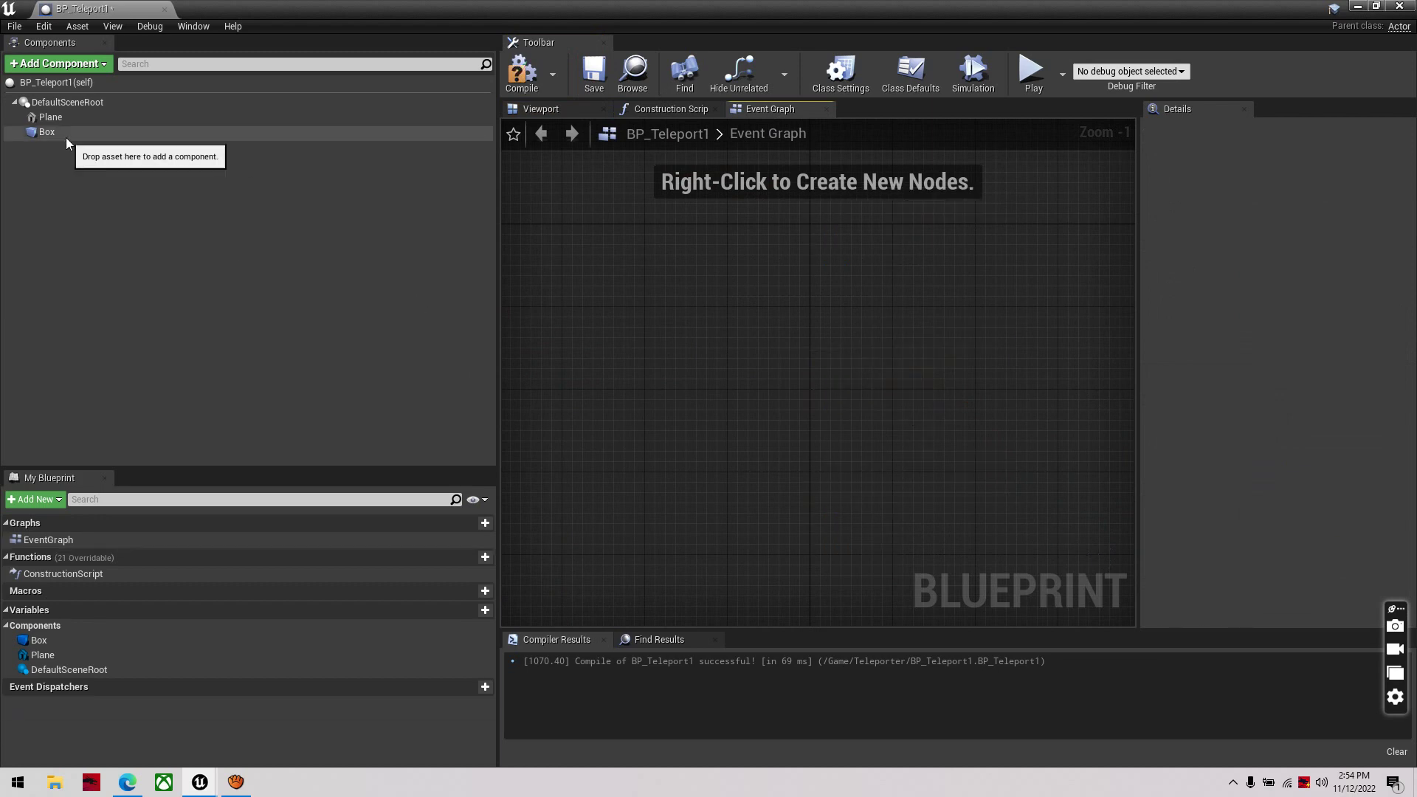
# Add an On Component Begin Overlap event for the Box component to the Event Graph
pyautogui.click(65, 135)
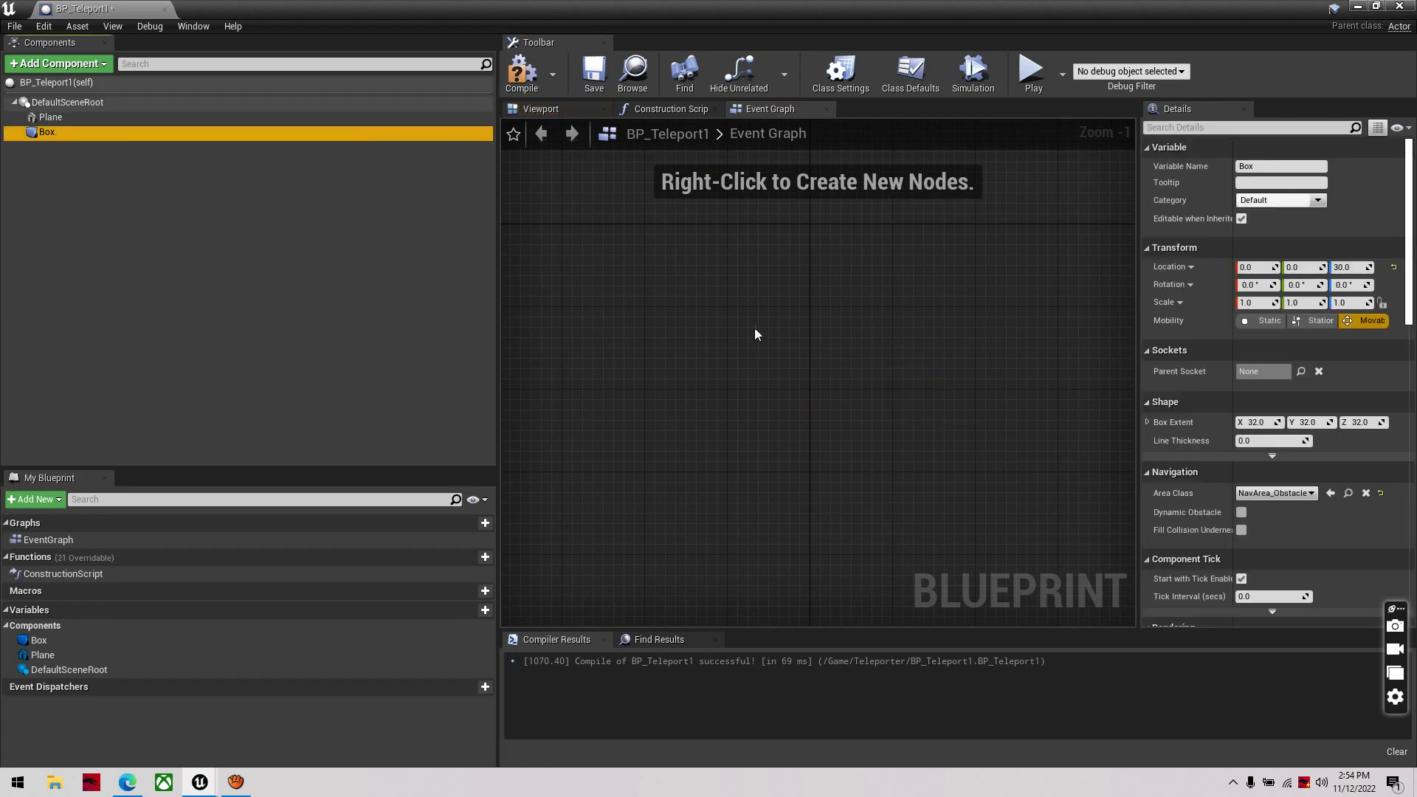
pyautogui.rightClick(625, 363)
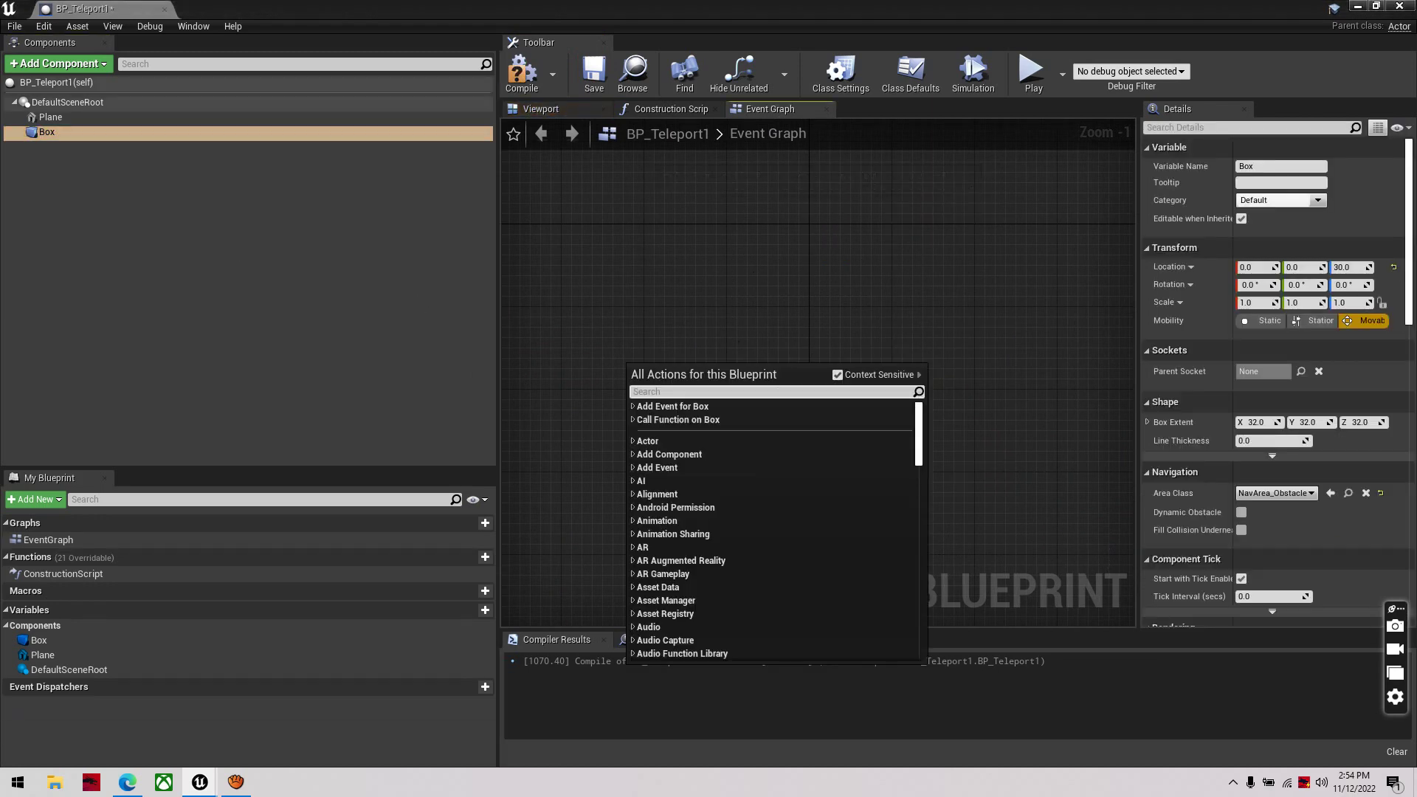
pyautogui.click(693, 407)
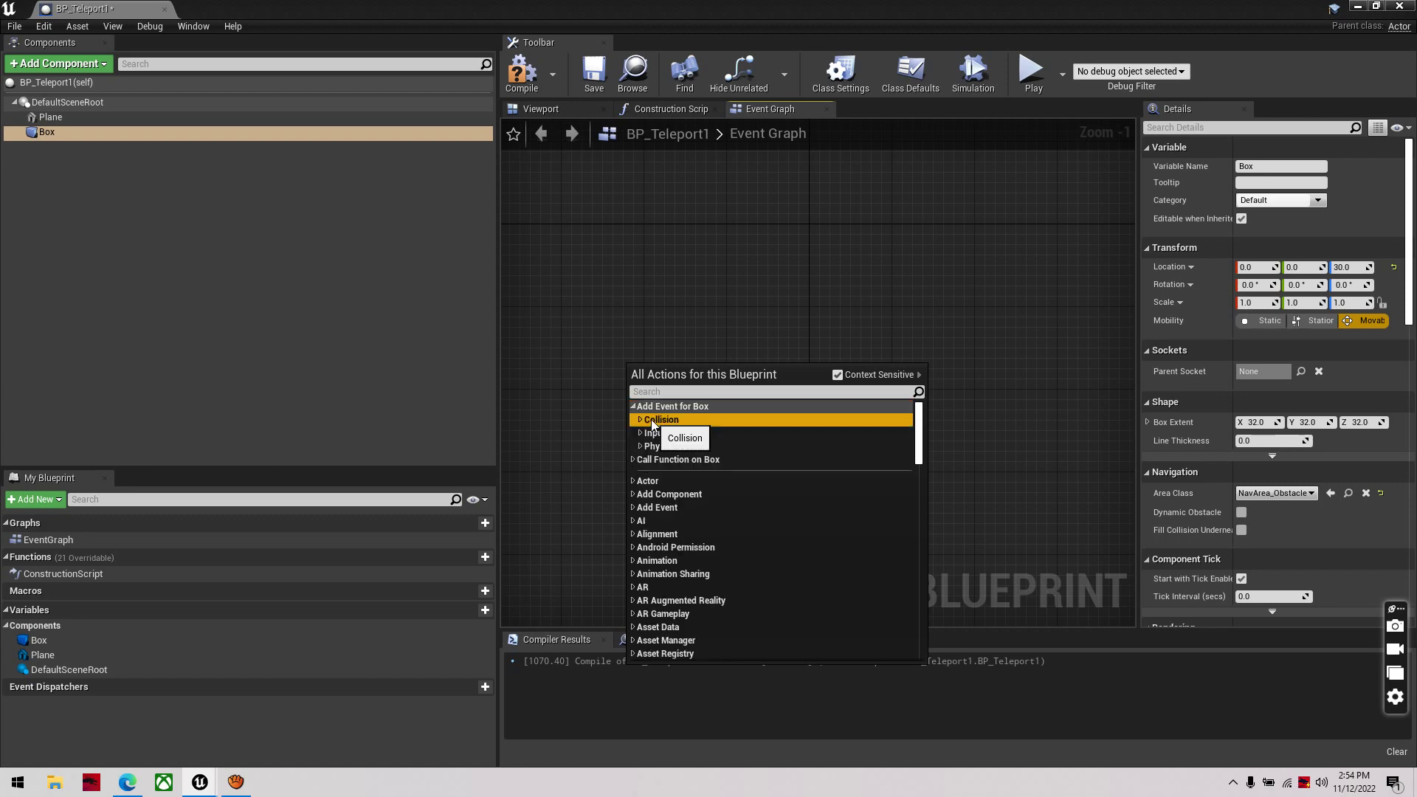
pyautogui.click(667, 419)
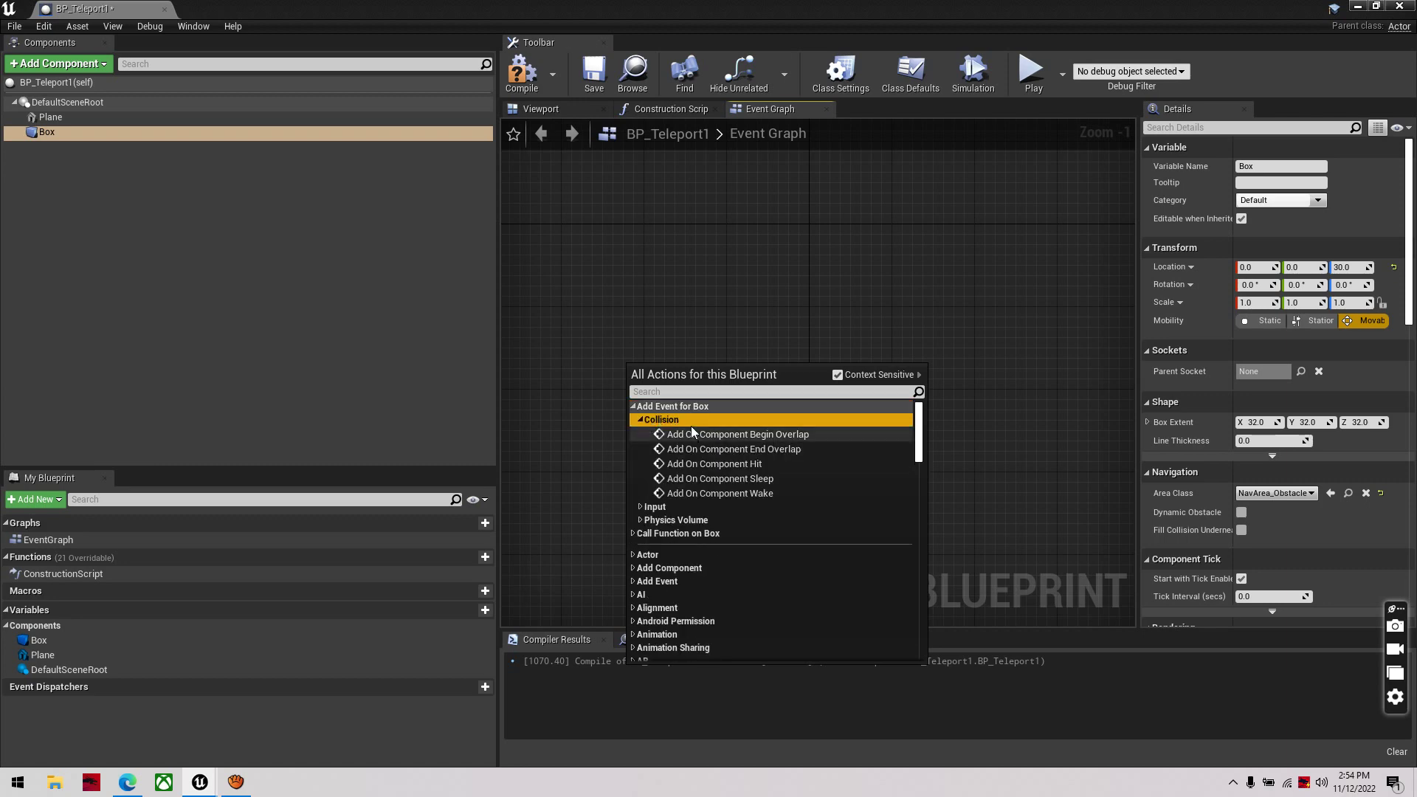
pyautogui.click(751, 435)
pyautogui.moveTo(803, 351); pyautogui.dragTo(781, 317, button='right')
# Add a Cast To ThirdPersonCharacter node after the Box overlap event and connect Other Actor to its Object input
pyautogui.moveTo(779, 335); pyautogui.dragTo(877, 335)
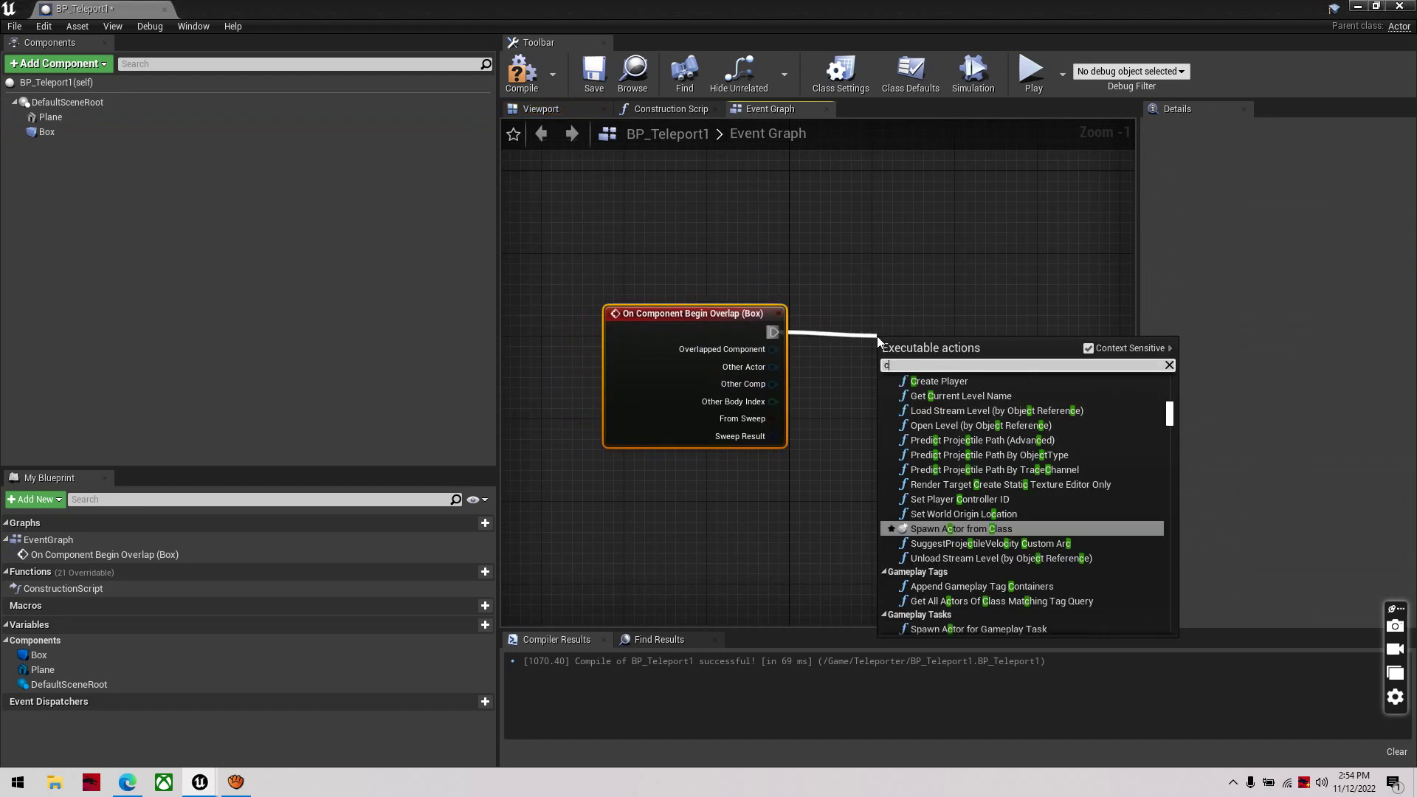
pyautogui.write('cast to third perso')
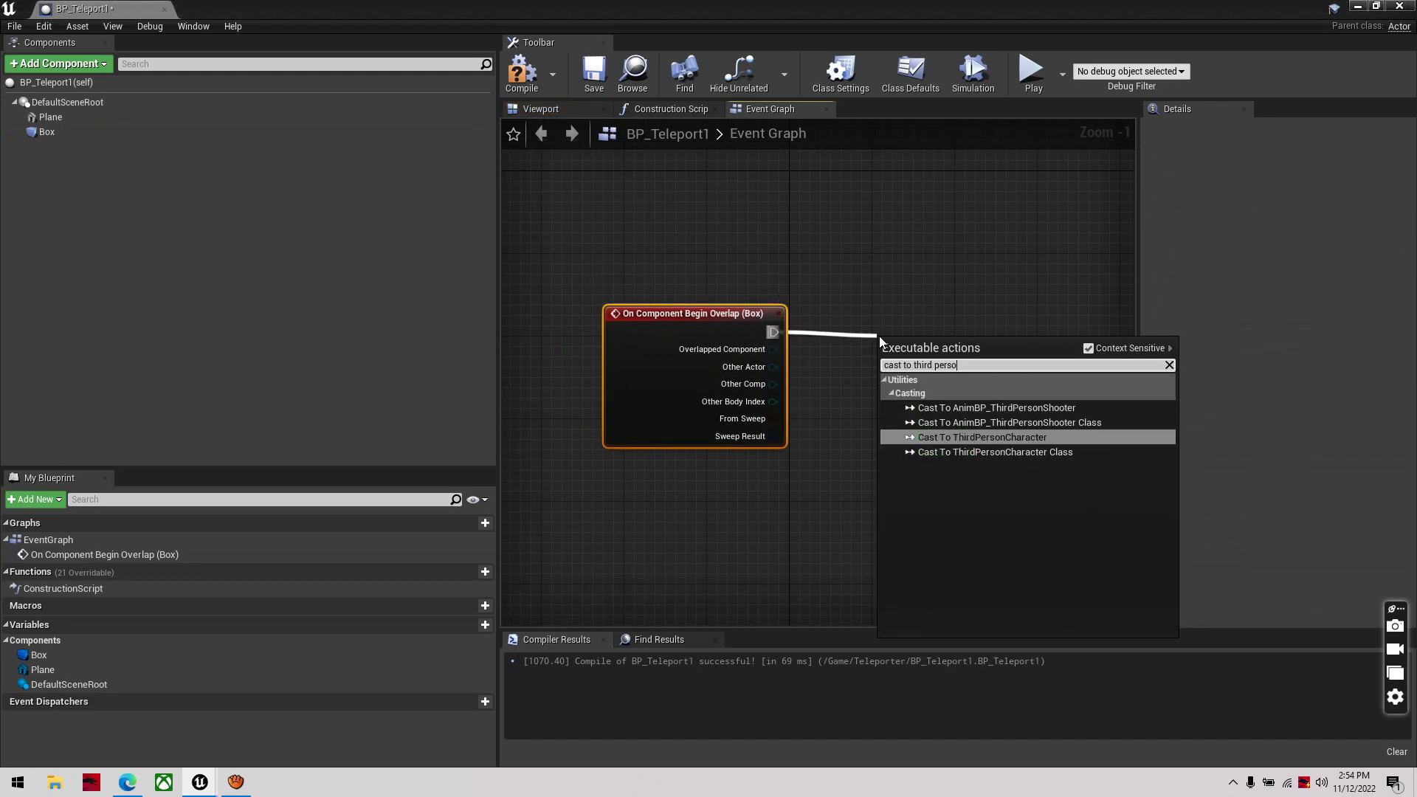
pyautogui.write('n character')
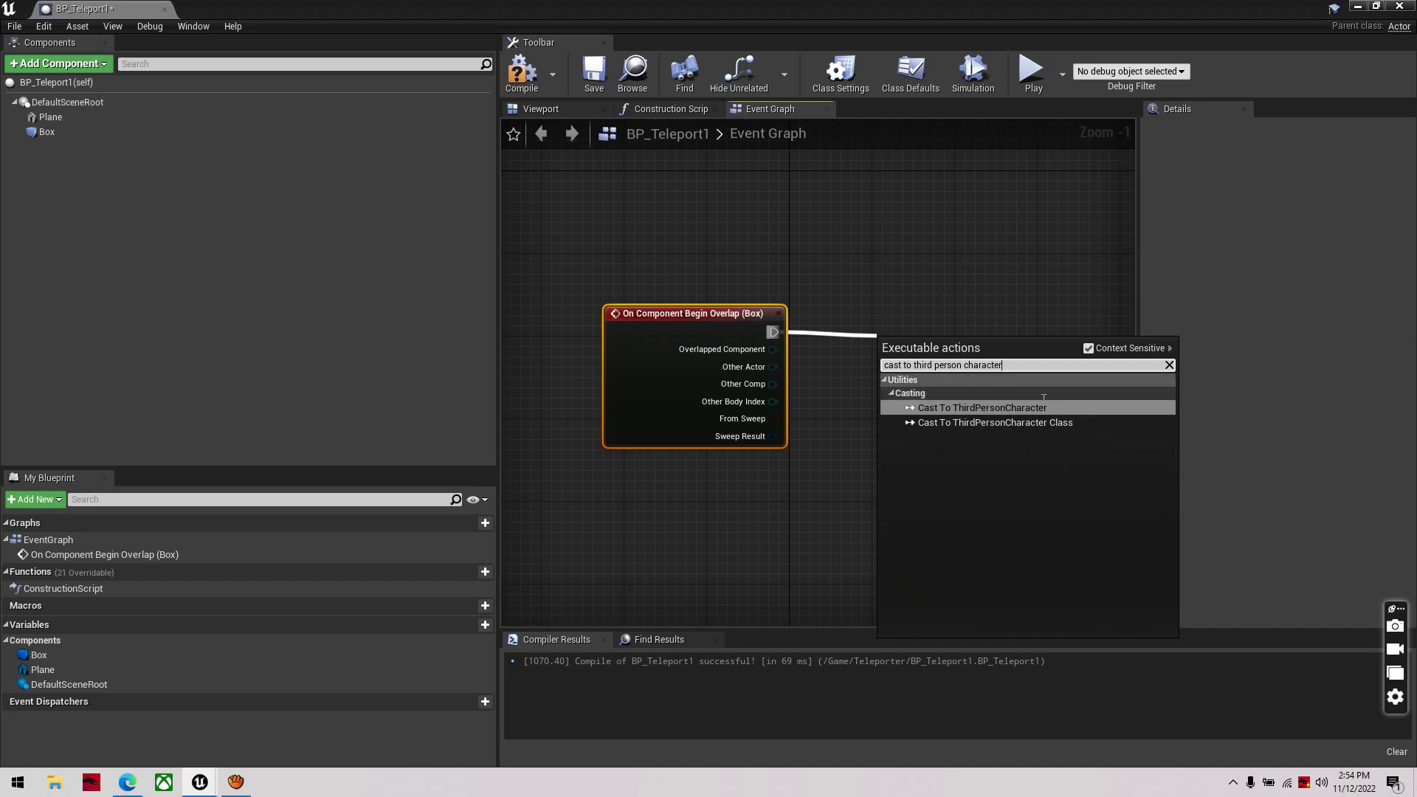
pyautogui.click(1046, 406)
pyautogui.moveTo(772, 385); pyautogui.dragTo(914, 326)
# Add a Spawn Actor from Class node that runs after the successful Cast To ThirdPersonCharacter
pyautogui.moveTo(959, 452); pyautogui.dragTo(703, 428, button='right')
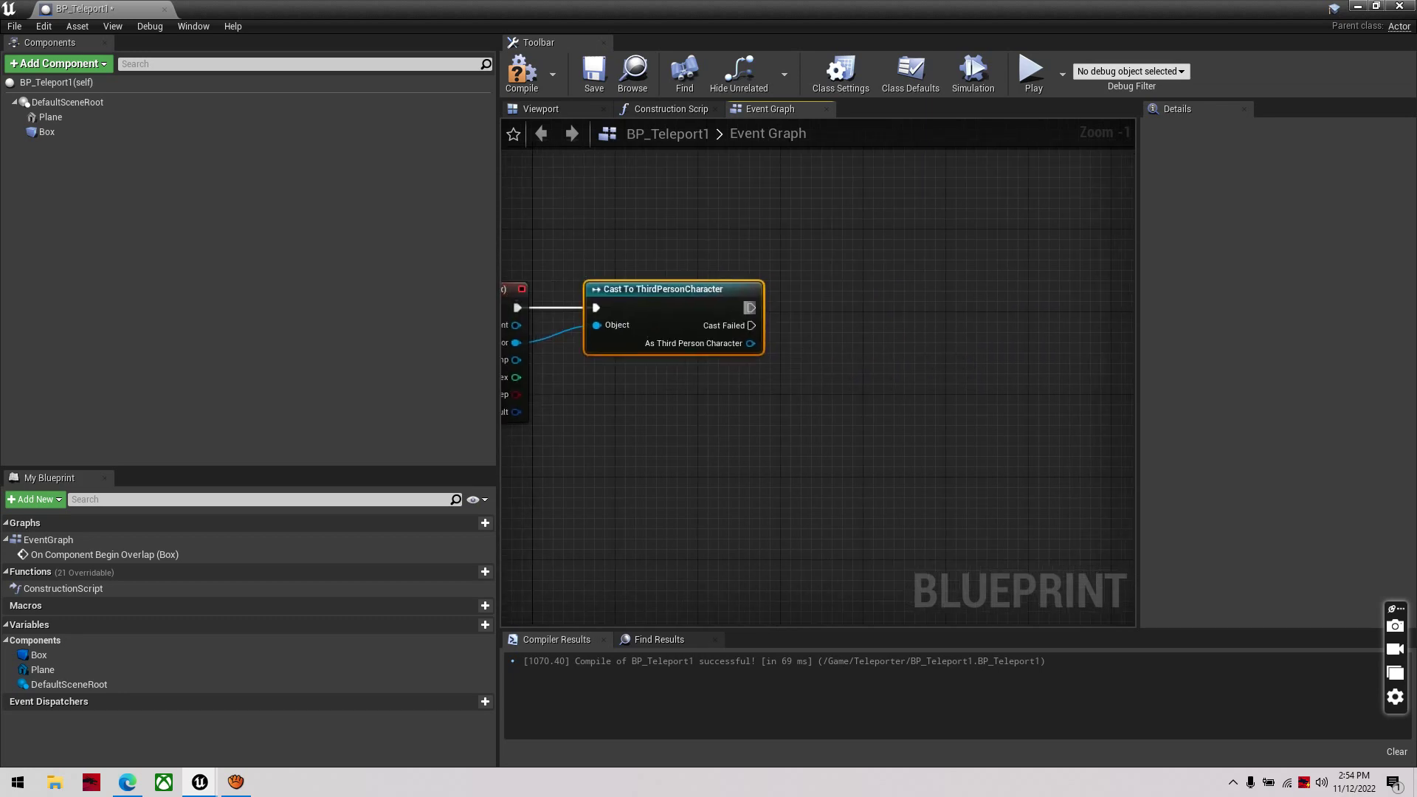
pyautogui.moveTo(742, 304); pyautogui.dragTo(993, 285)
pyautogui.write('spawn')
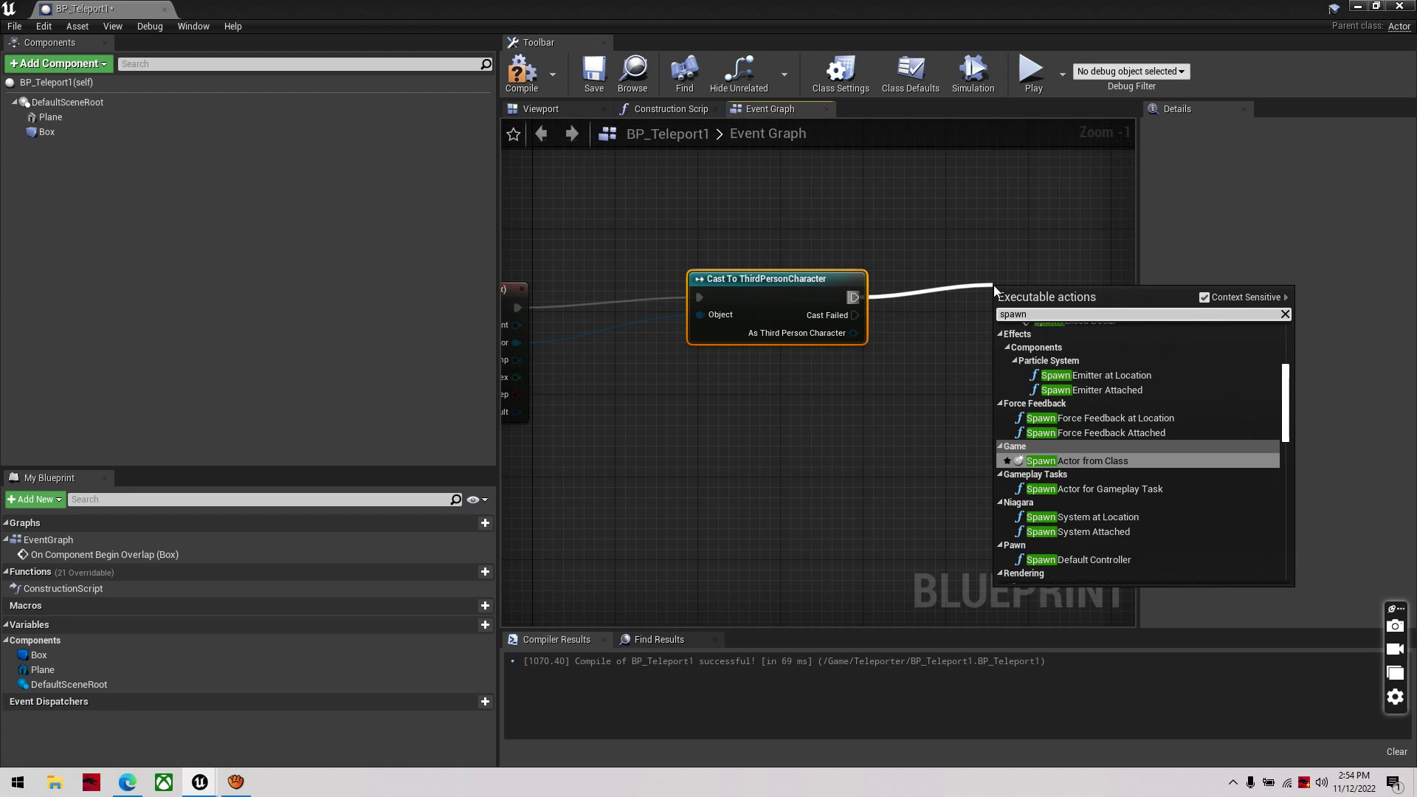
pyautogui.click(1069, 459)
pyautogui.moveTo(1074, 329); pyautogui.dragTo(875, 332, button='right')
pyautogui.scroll(1, 852, 325)
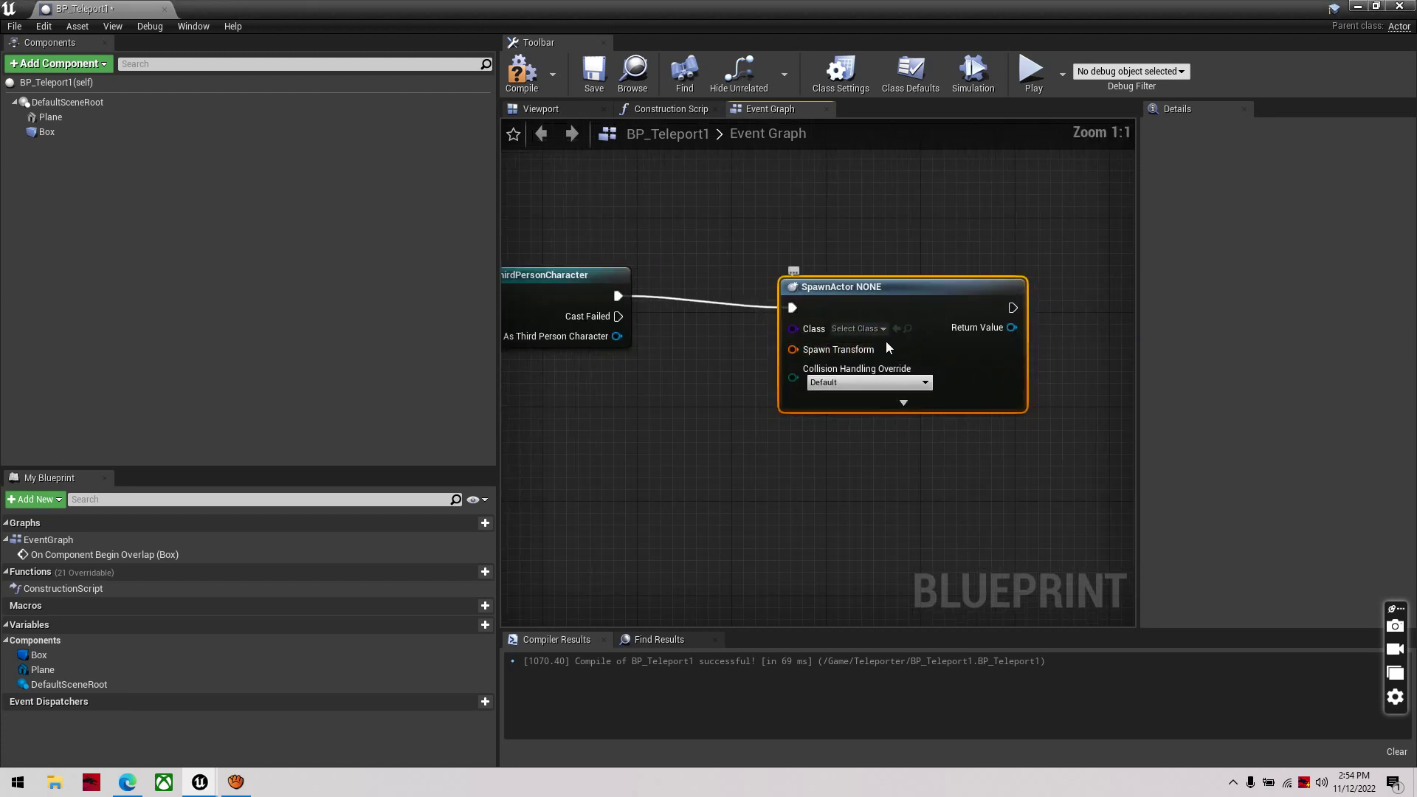
# Set the SpawnActor node's class to BP_TeleportationWithoutEffect
pyautogui.click(875, 331)
pyautogui.write('bp tele')
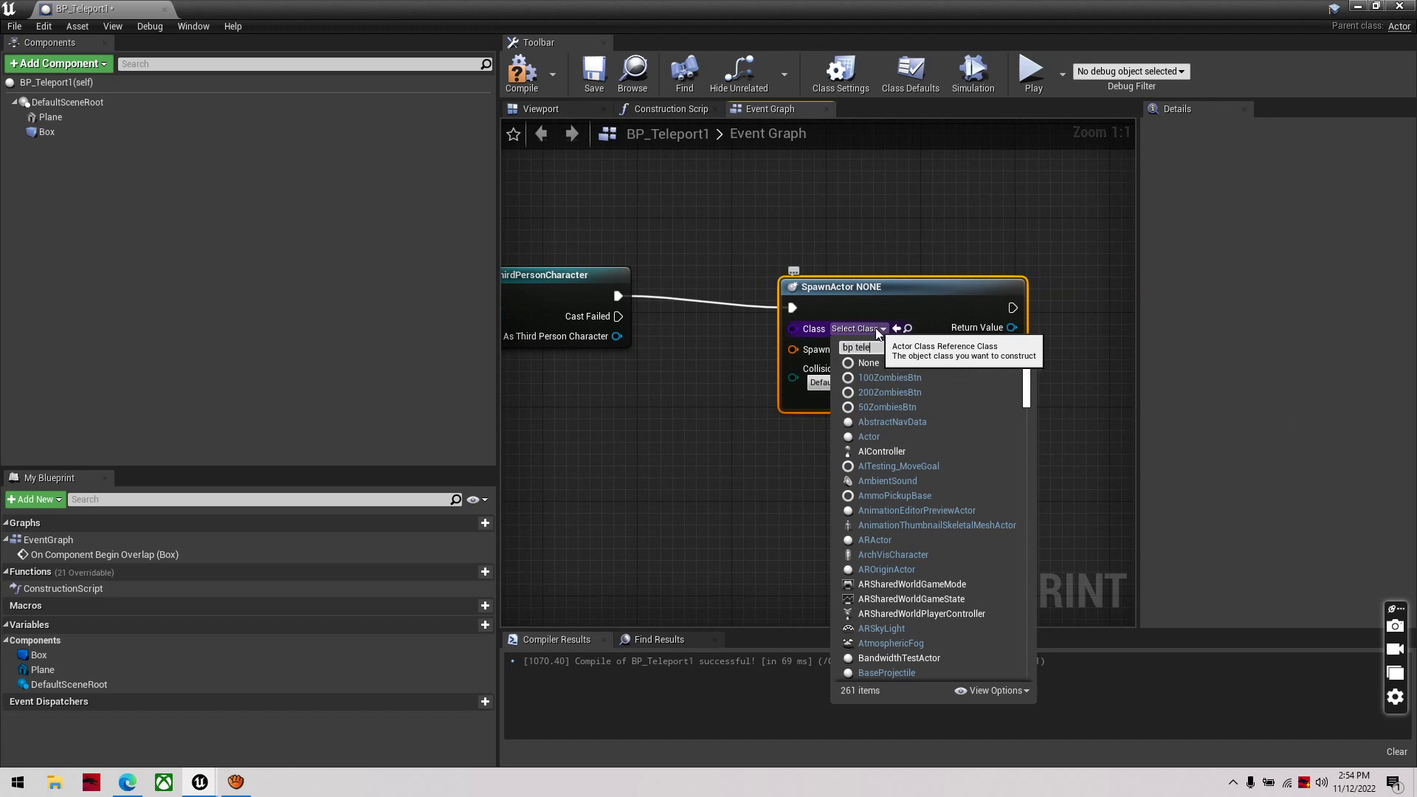
pyautogui.write('port')
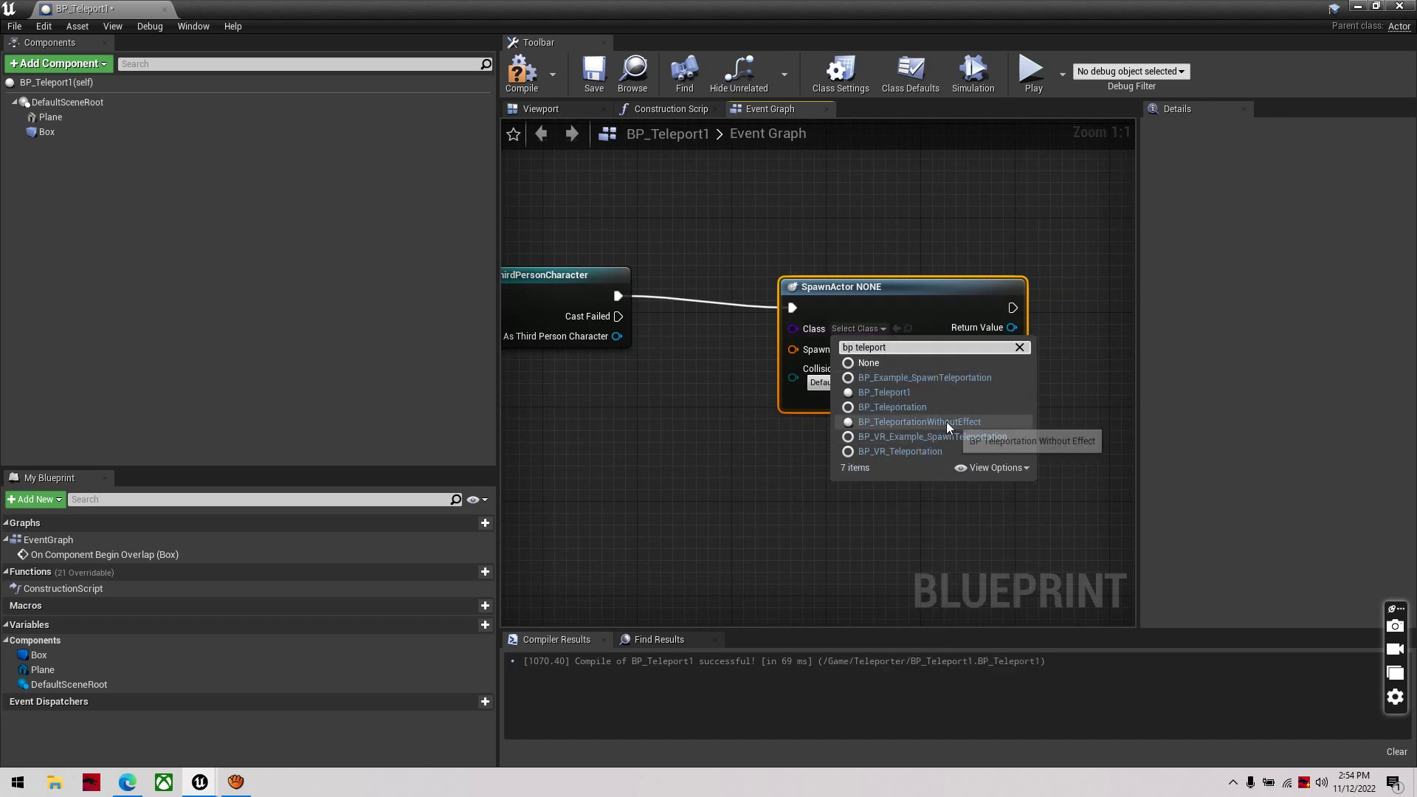
pyautogui.click(946, 422)
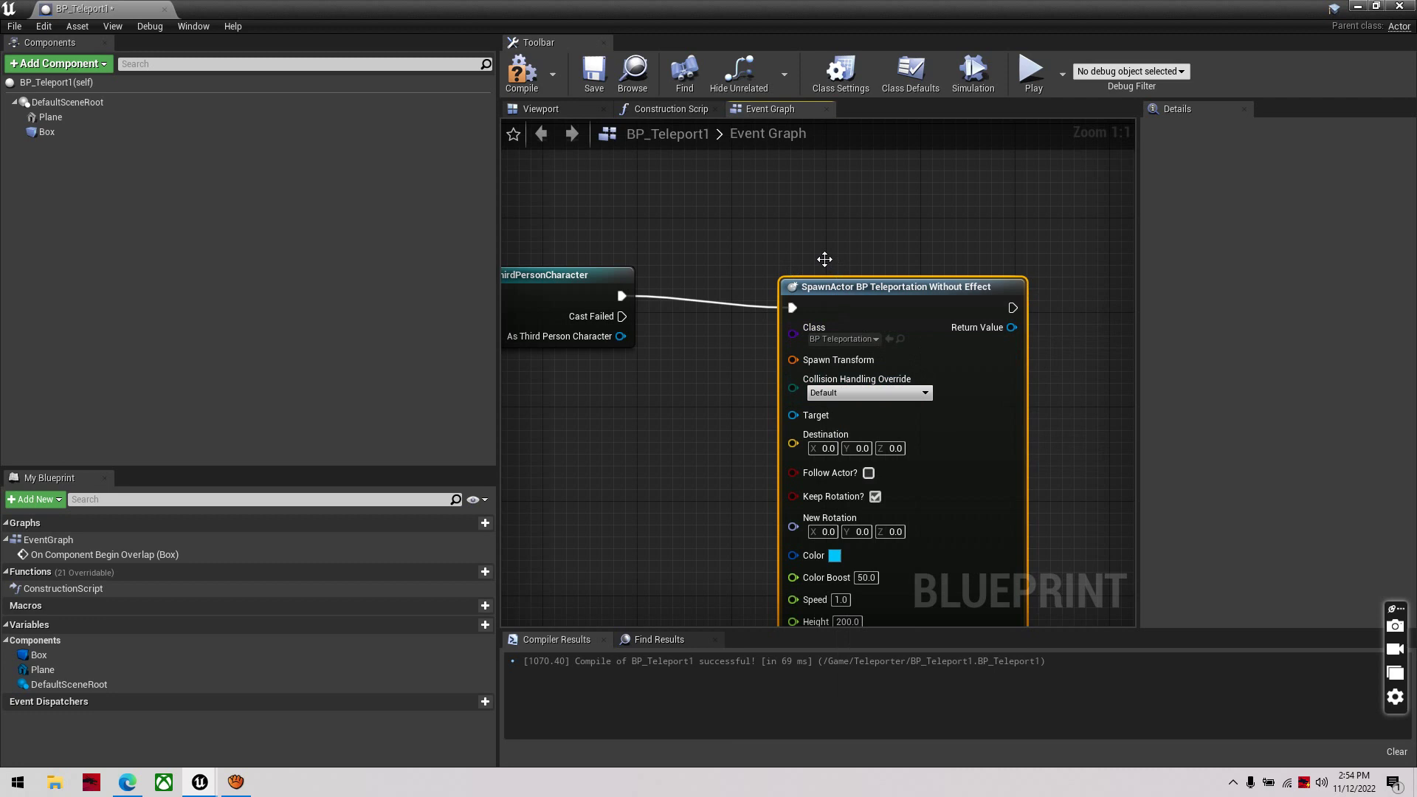
# Look up BP_TeleportationWithoutEffect again in the SpawnActor node's class choices
pyautogui.moveTo(824, 259); pyautogui.dragTo(731, 197, button='right')
pyautogui.click(767, 277)
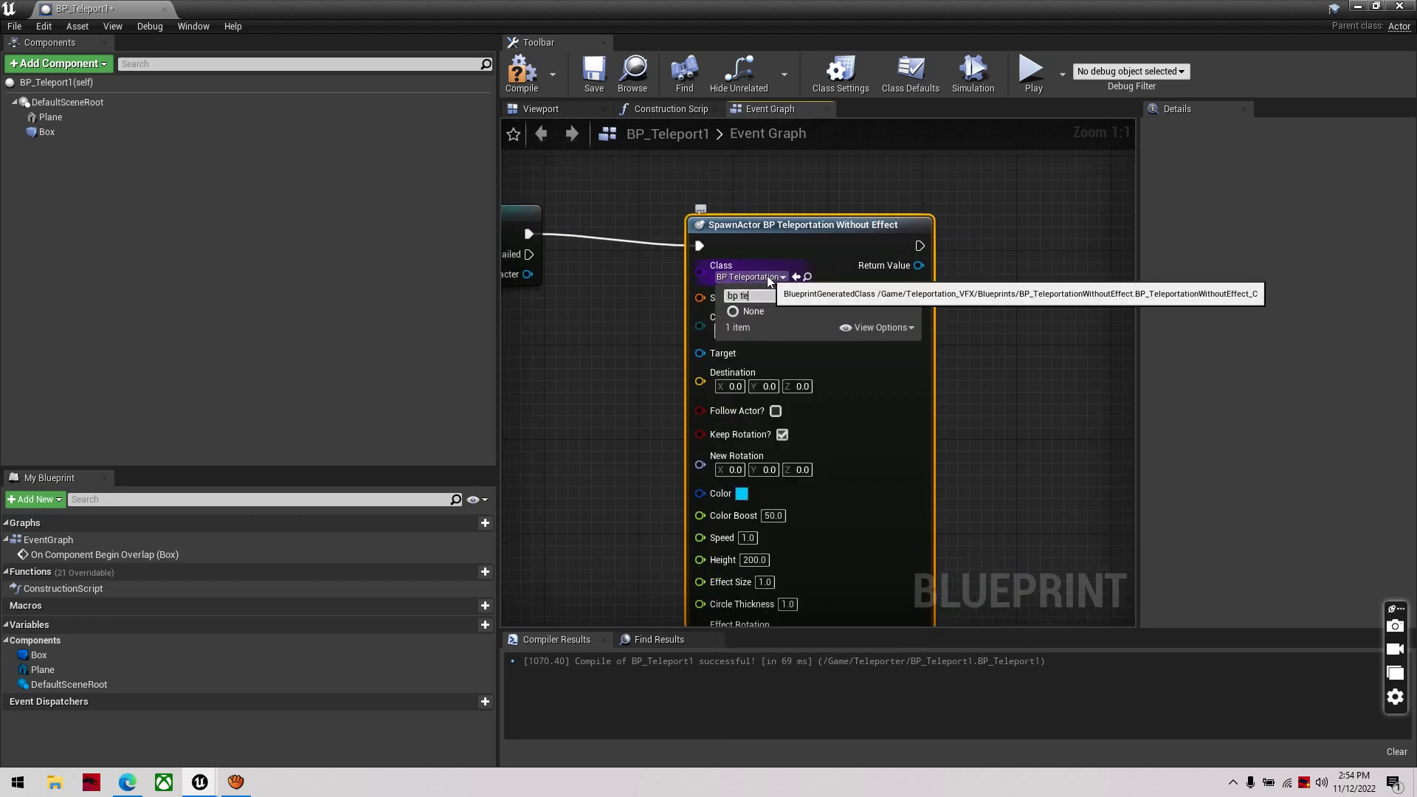
pyautogui.write('leort')
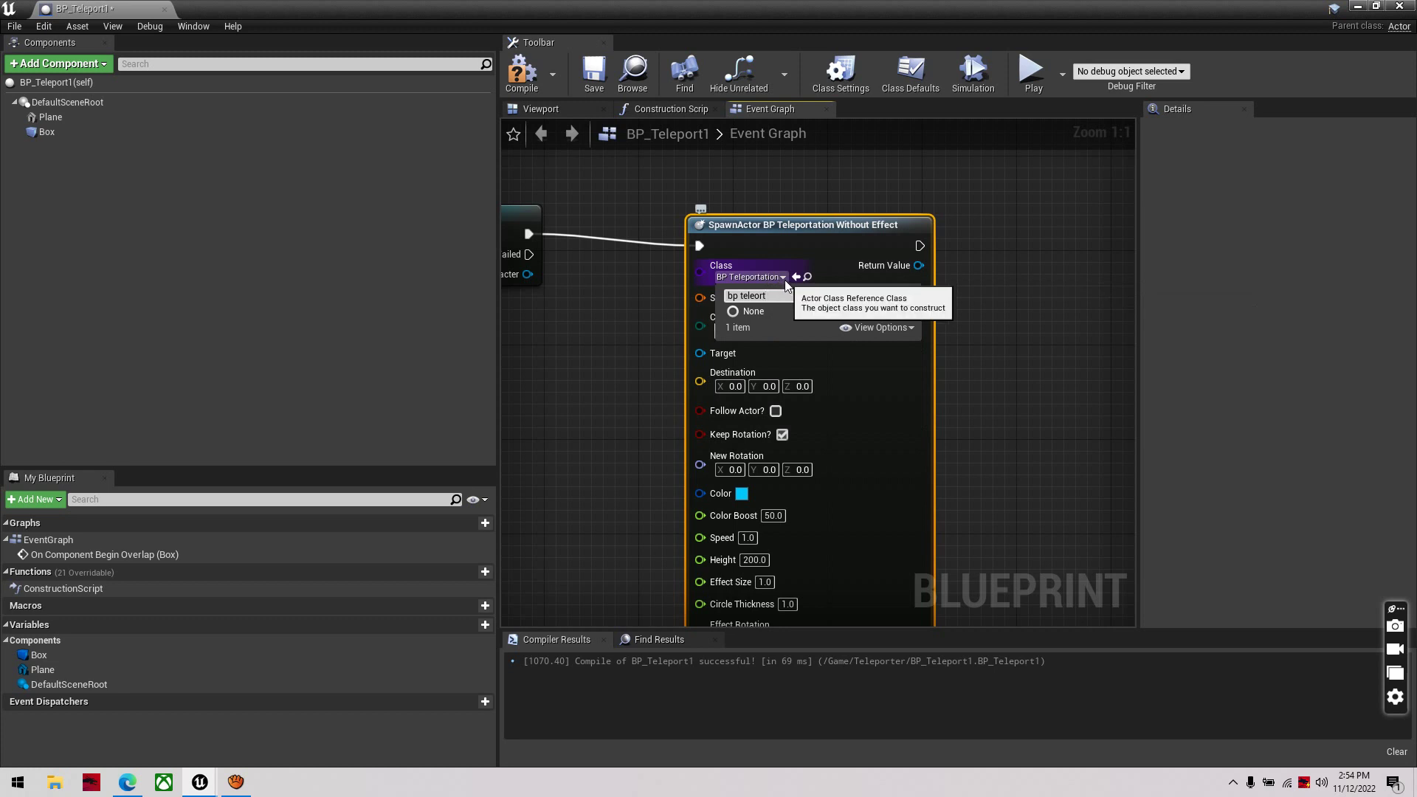
pyautogui.press('BackSpace')
pyautogui.press('BackSpace')
pyautogui.press('BackSpace')
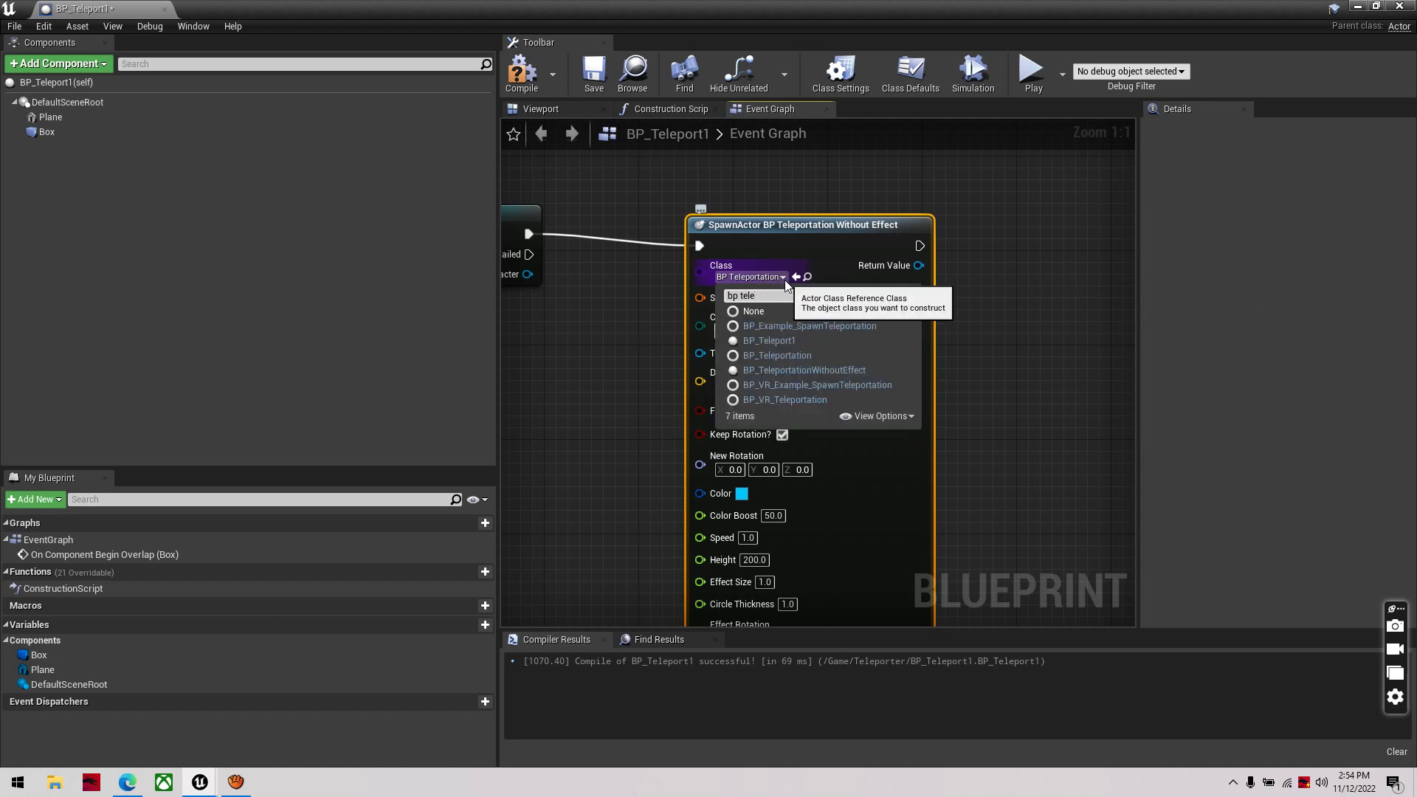
pyautogui.click(805, 372)
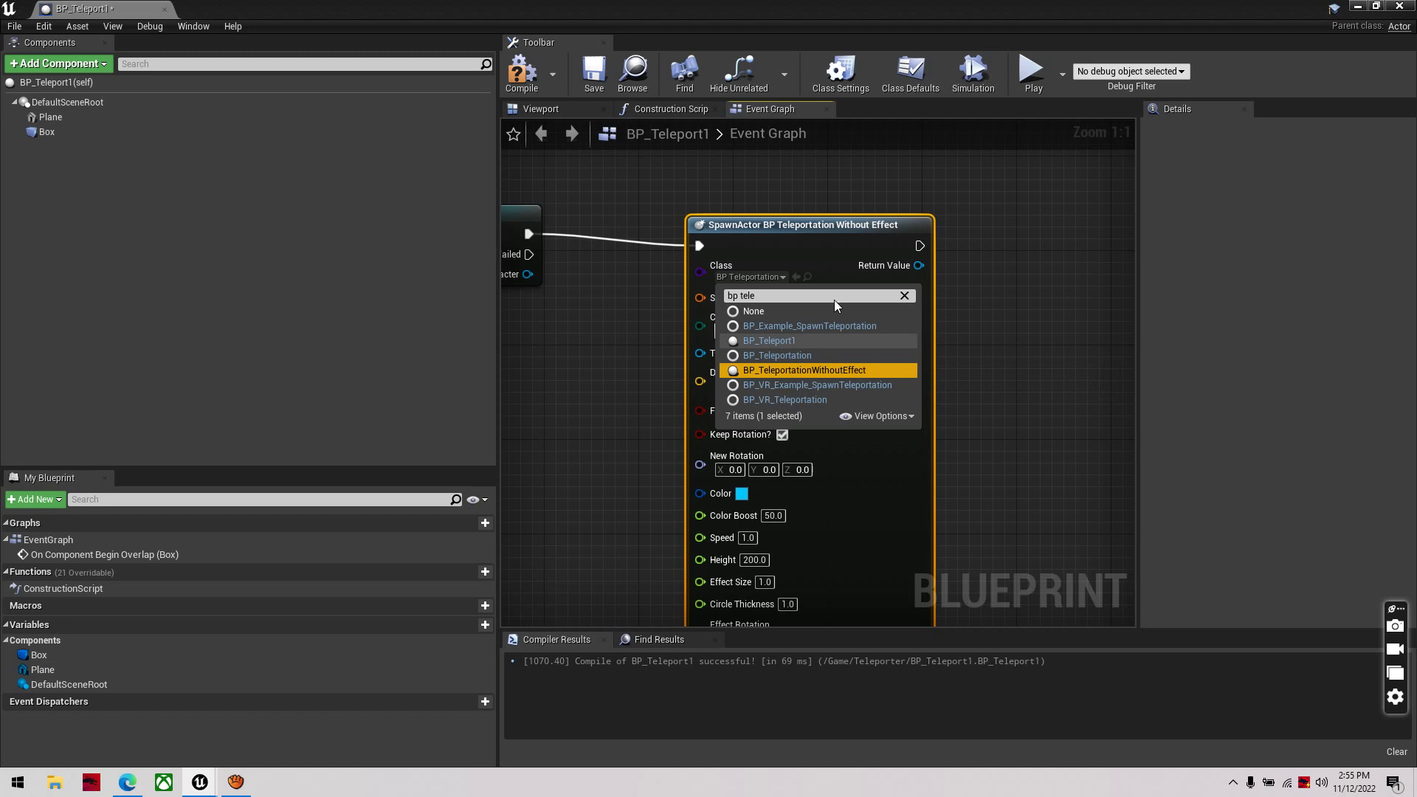
pyautogui.click(785, 218)
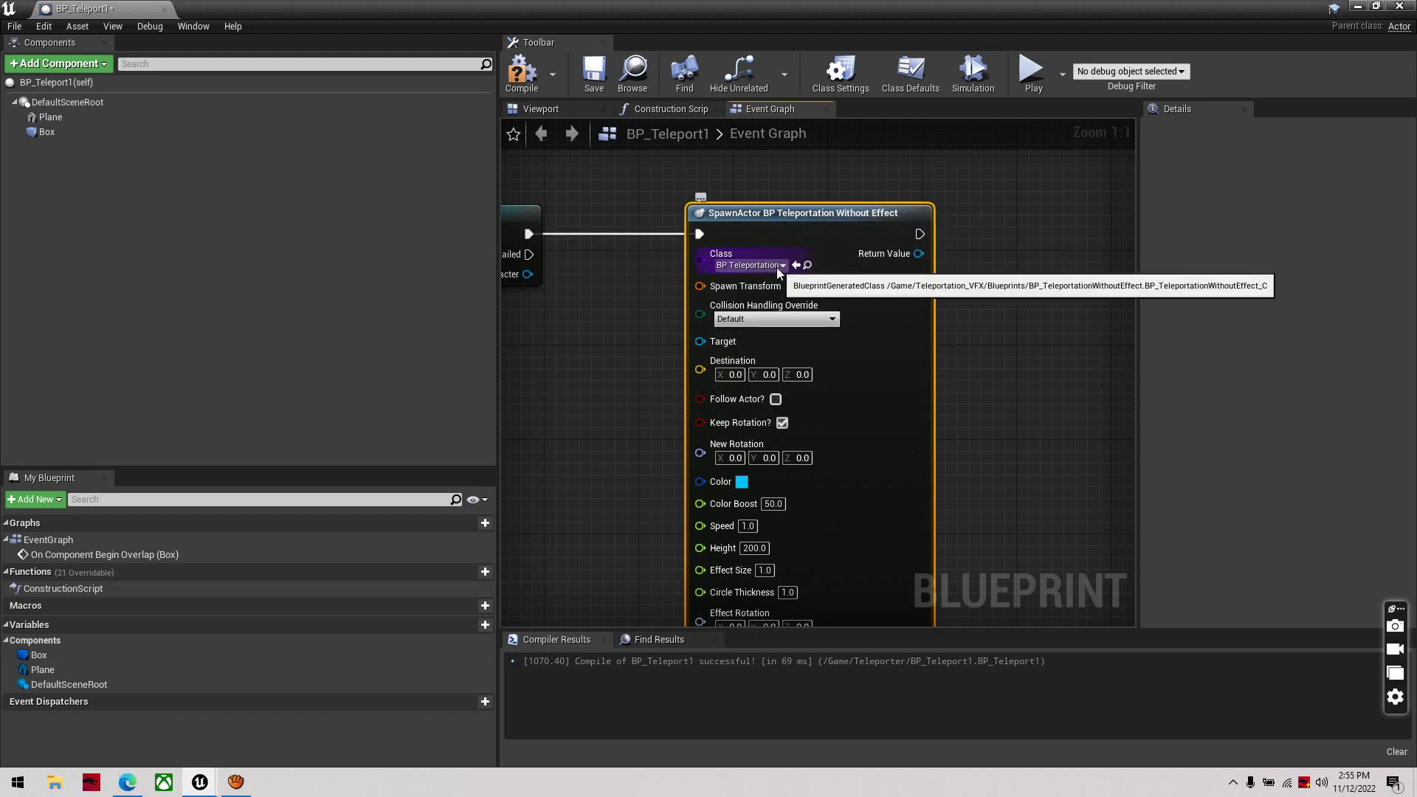
# Split the SpawnActor node's Spawn Transform struct pin and shift the node slightly away from the cast node
pyautogui.rightClick(714, 290)
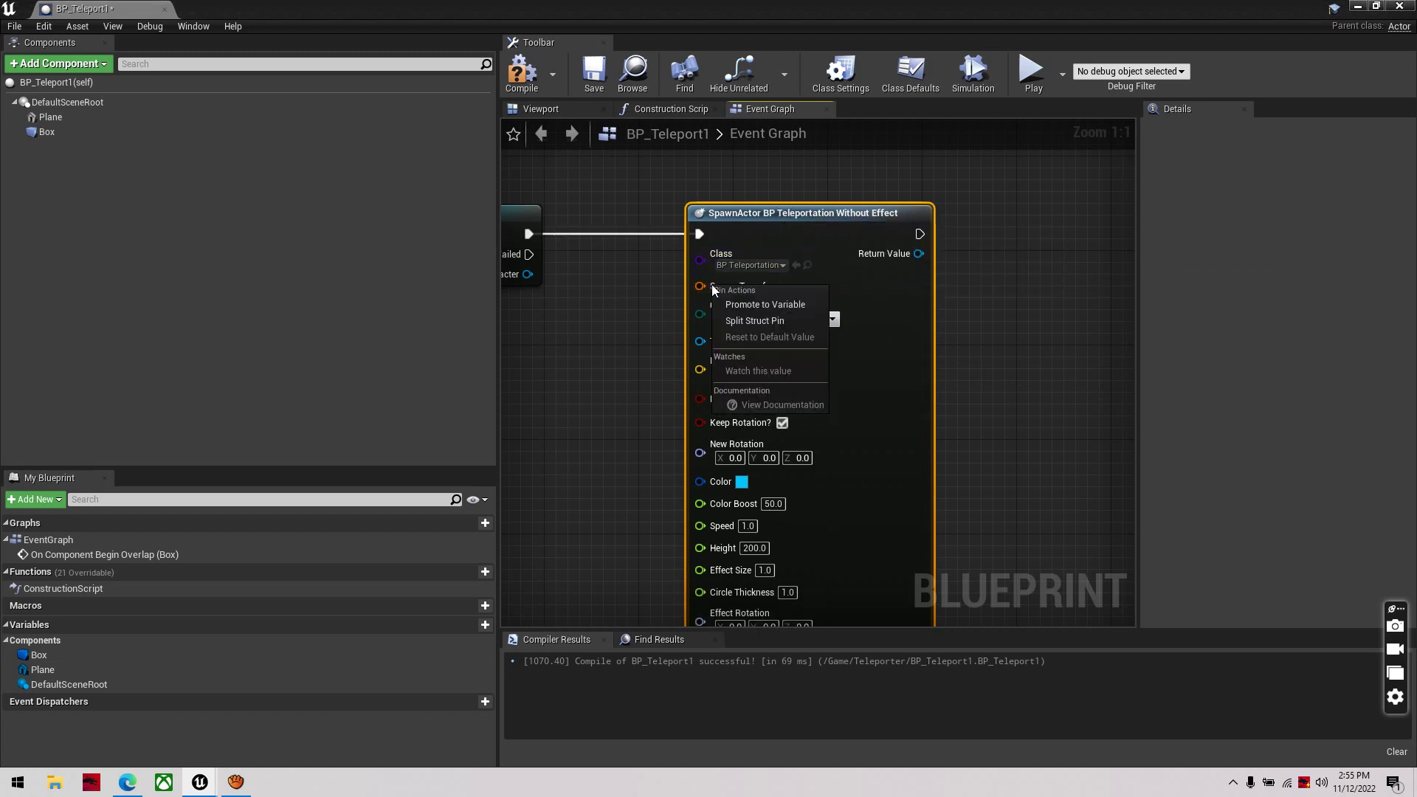
pyautogui.click(754, 320)
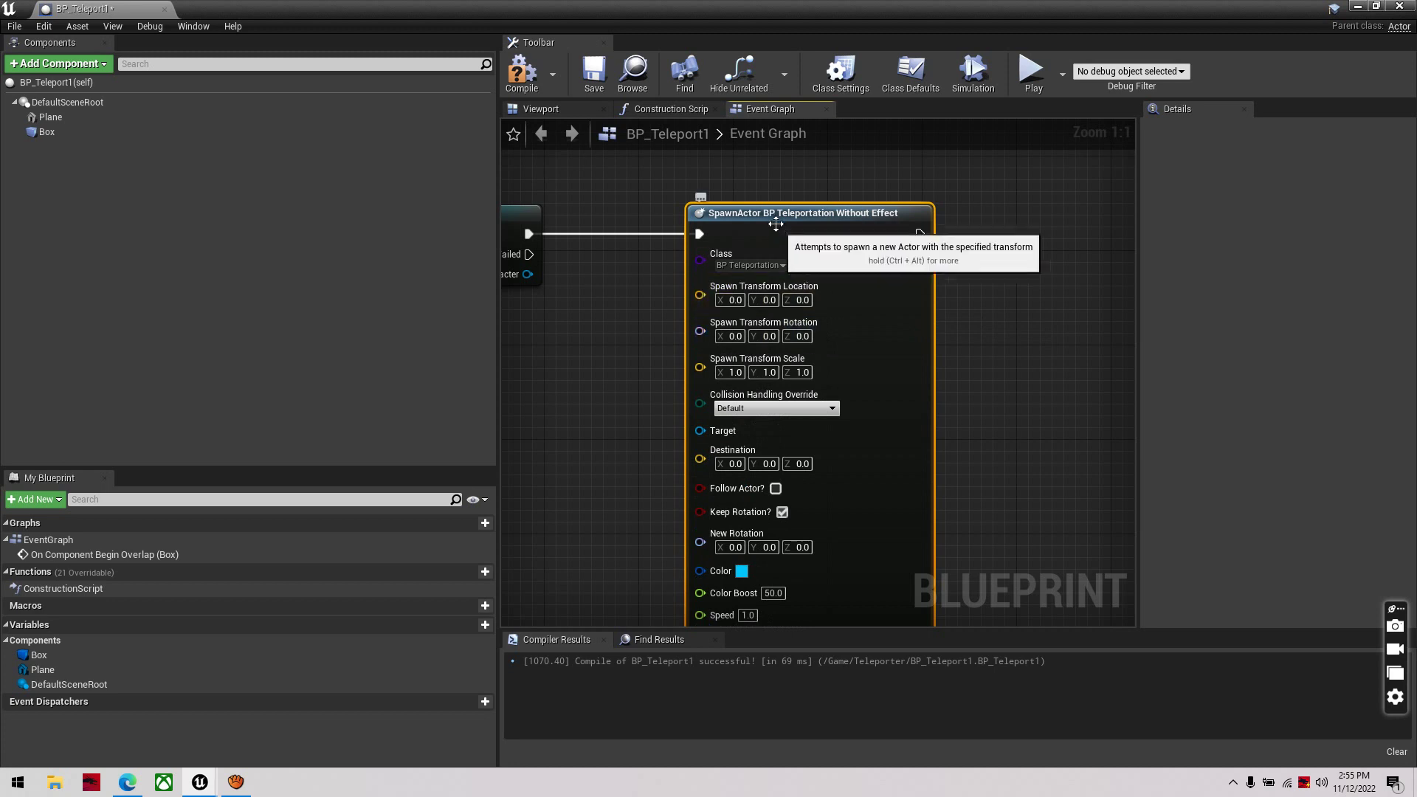
pyautogui.moveTo(779, 218); pyautogui.dragTo(802, 219)
# Connect As Third Person Character to the SpawnActor node's Target input, and compile and save the Blueprint
pyautogui.moveTo(554, 293); pyautogui.dragTo(660, 277, button='right')
pyautogui.moveTo(644, 232); pyautogui.dragTo(846, 394)
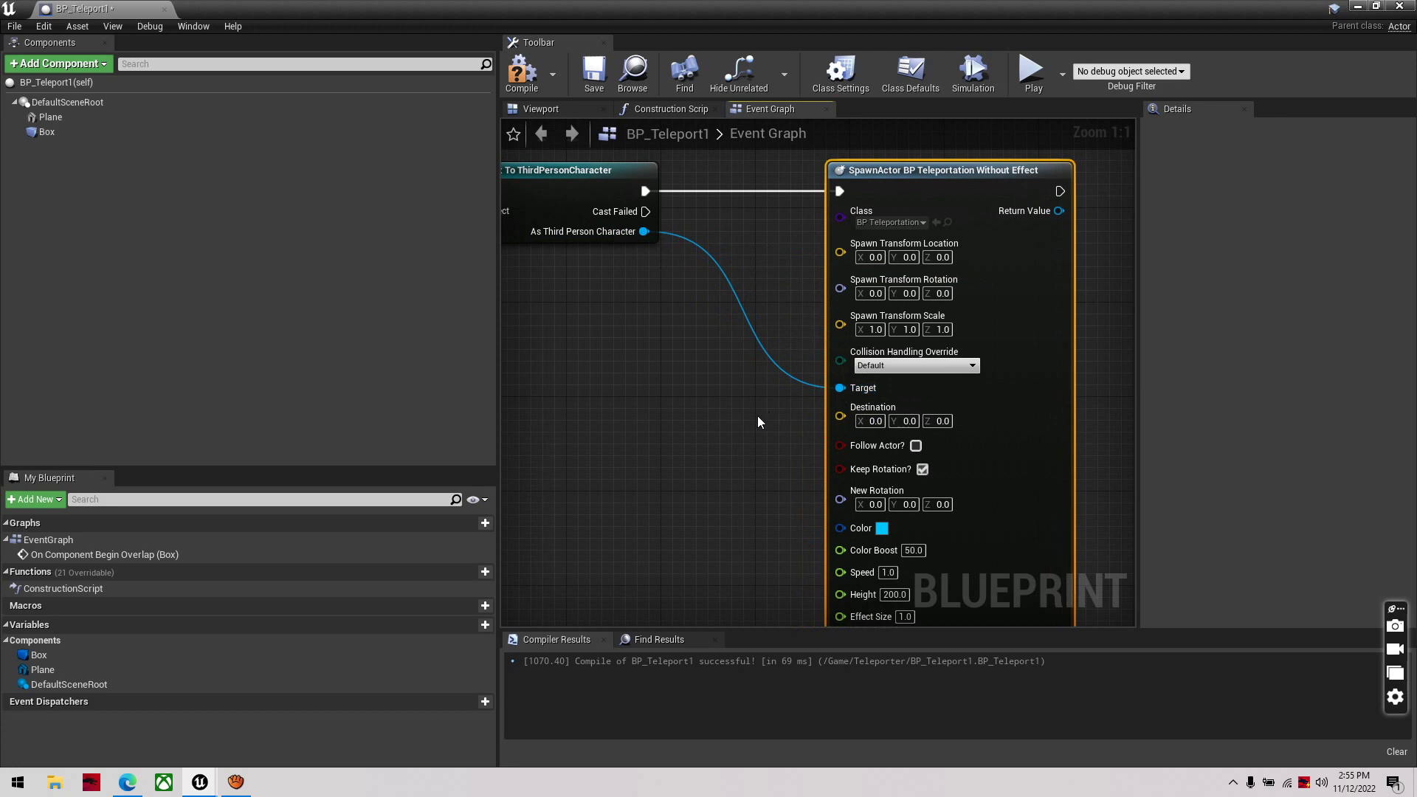
pyautogui.click(521, 70)
pyautogui.click(594, 70)
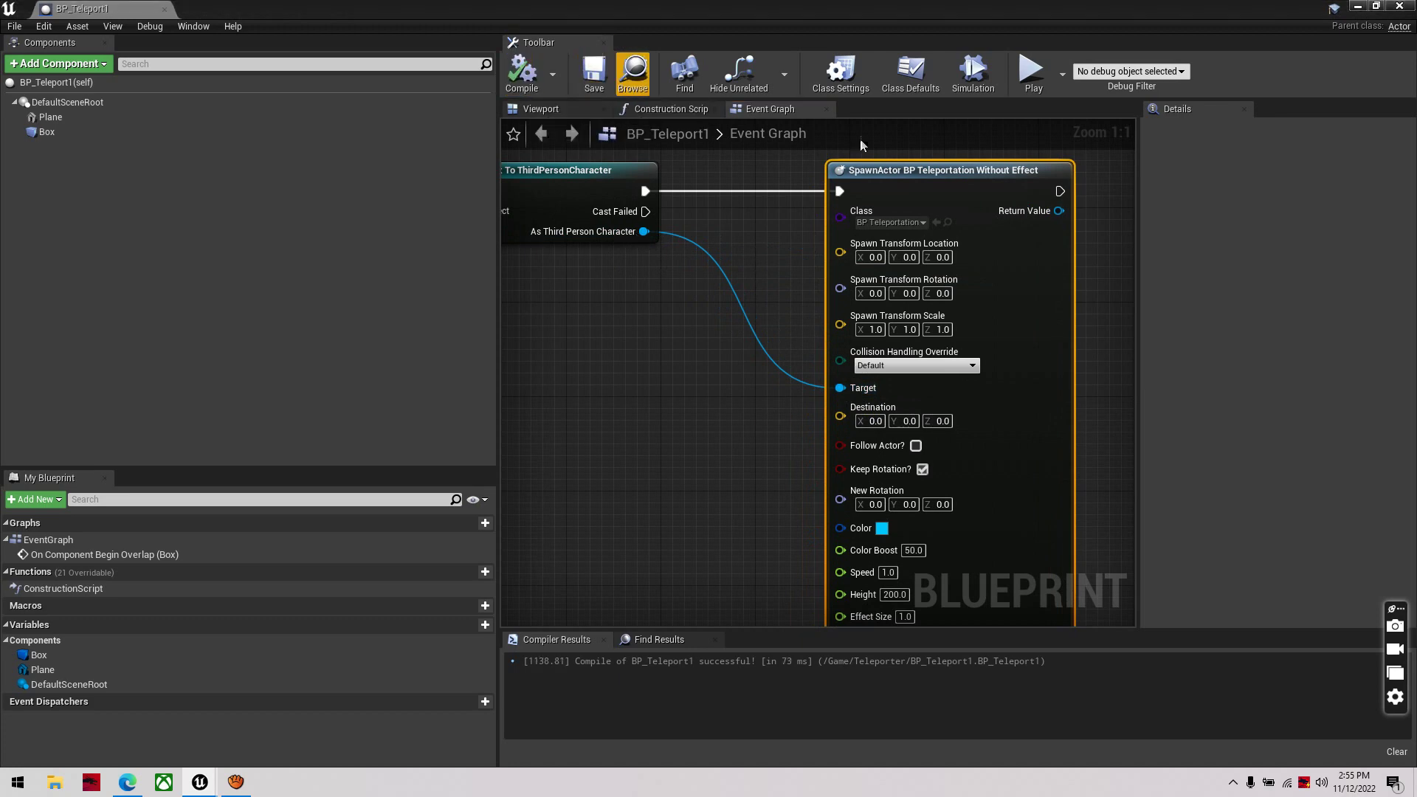
# Return to the level editor and place BP_Teleport1 on the floor beside the stairs at -350, 650, 140
pyautogui.click(1357, 8)
pyautogui.moveTo(664, 324); pyautogui.dragTo(826, 336, button='right')
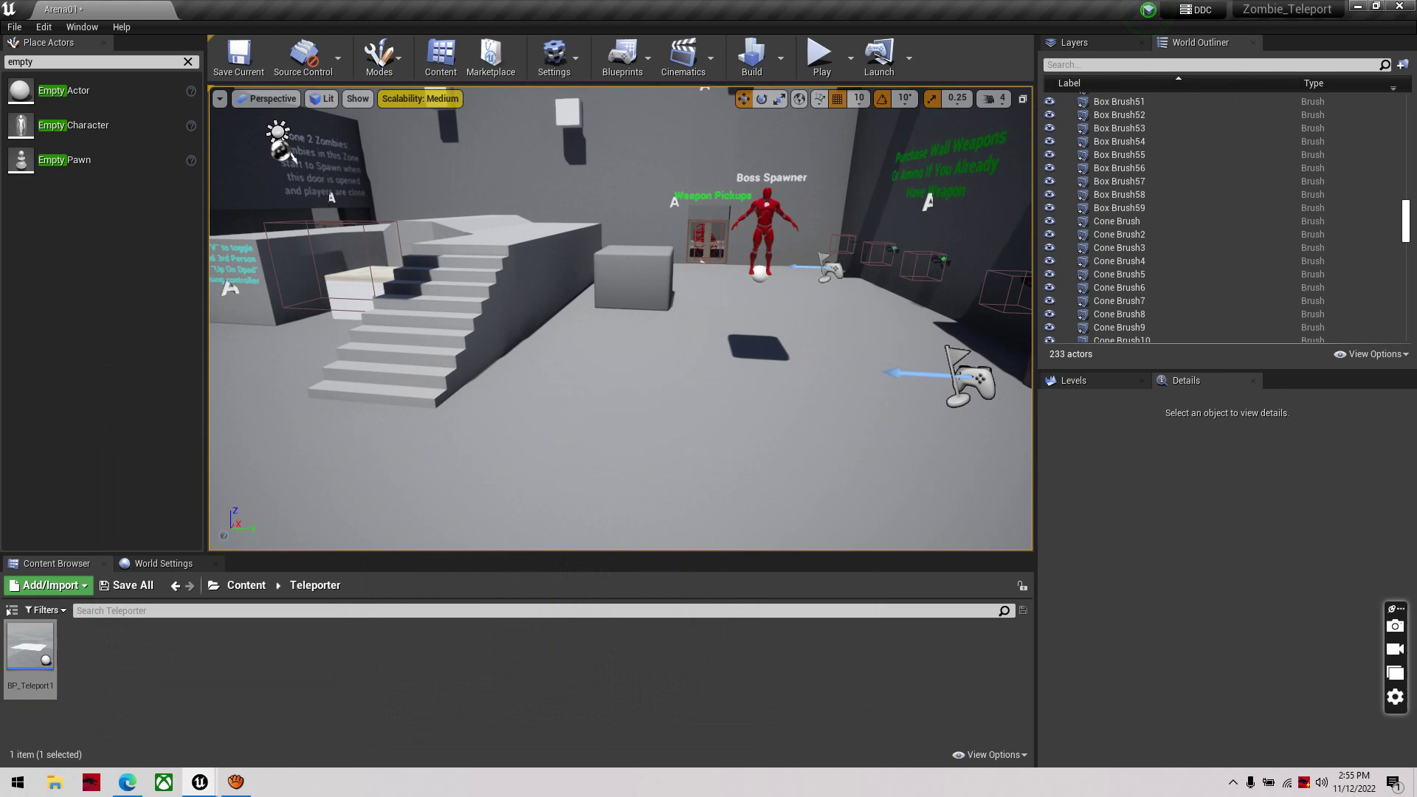
pyautogui.moveTo(41, 648); pyautogui.dragTo(635, 372)
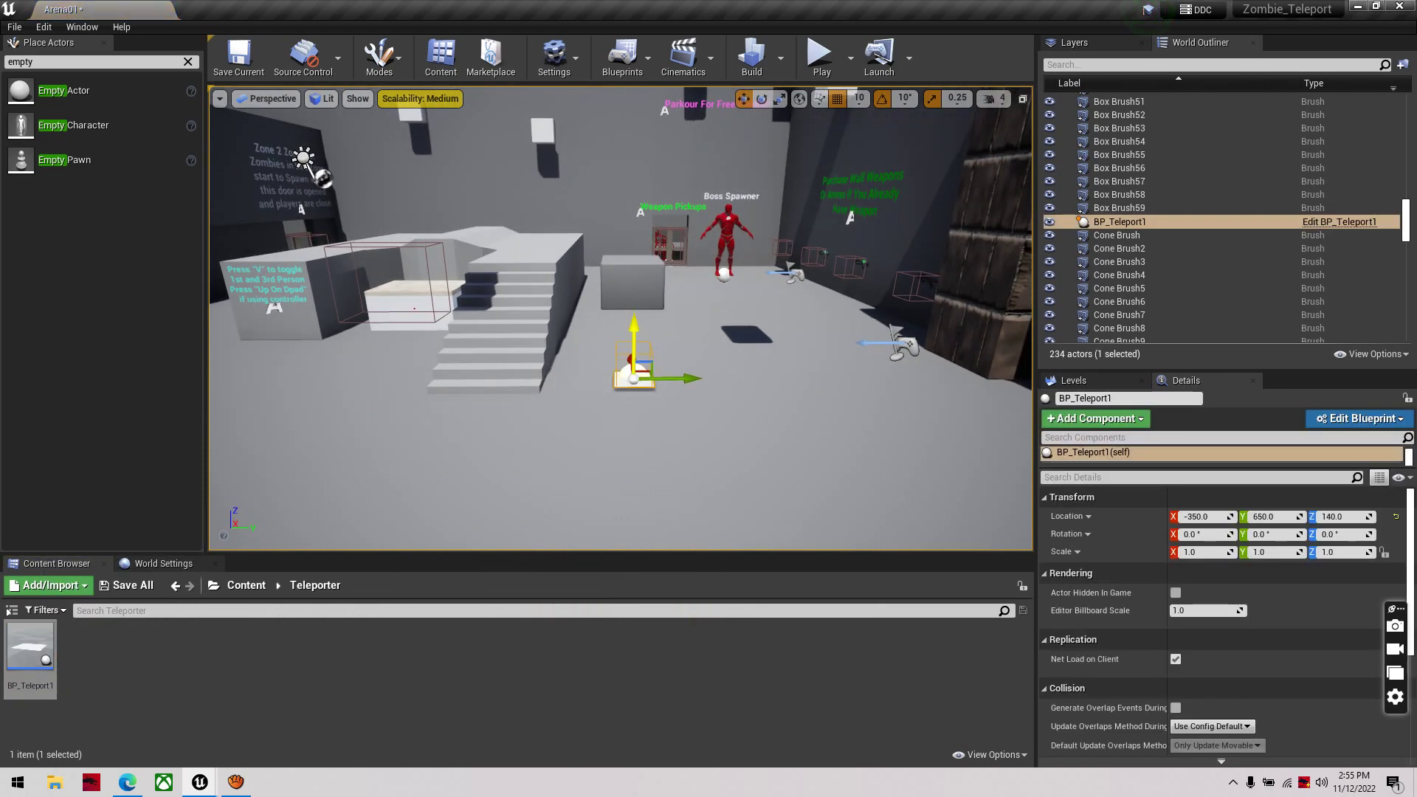
pyautogui.click(564, 413)
# Place an Empty Actor on the open floor as the teleport destination marker
pyautogui.moveTo(563, 414); pyautogui.dragTo(402, 424, button='right')
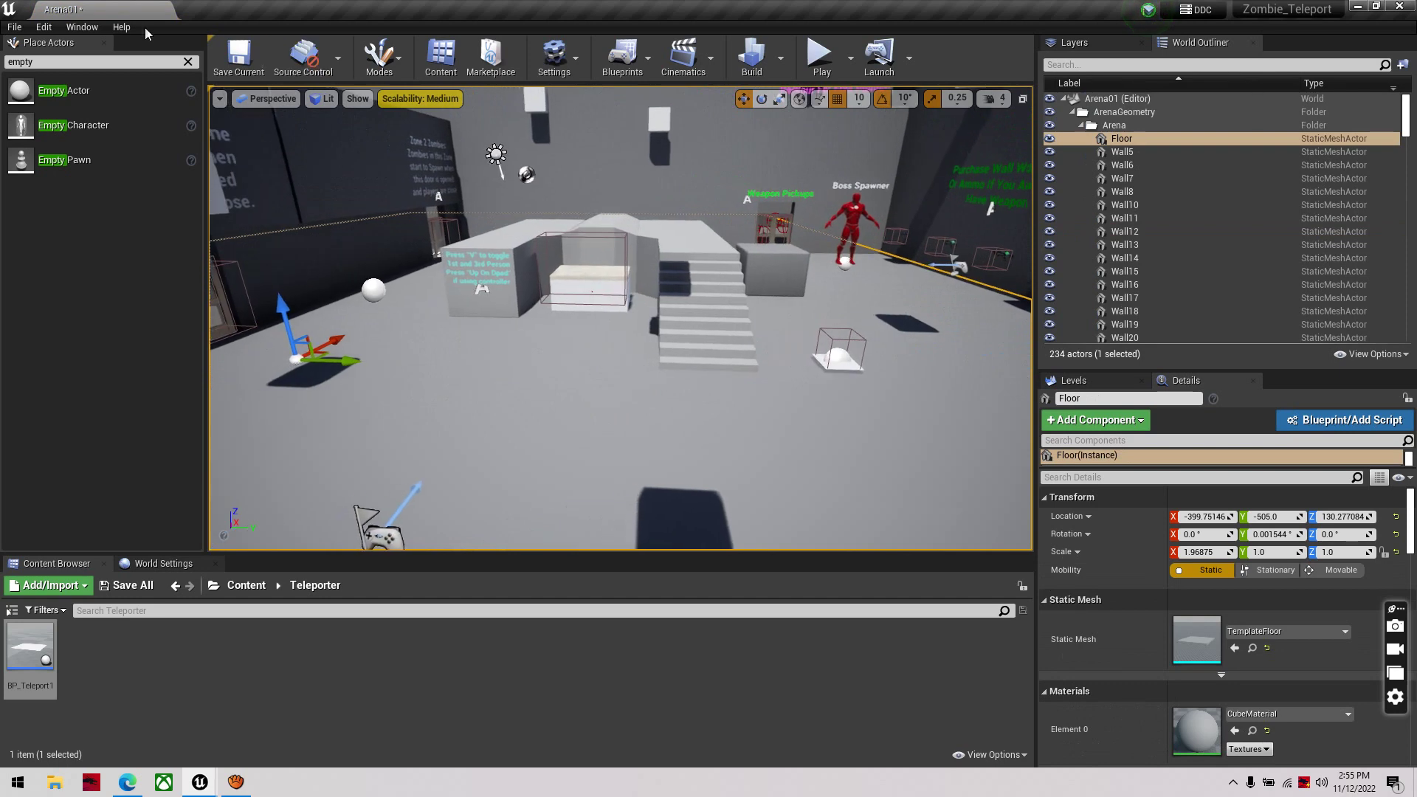
pyautogui.click(82, 27)
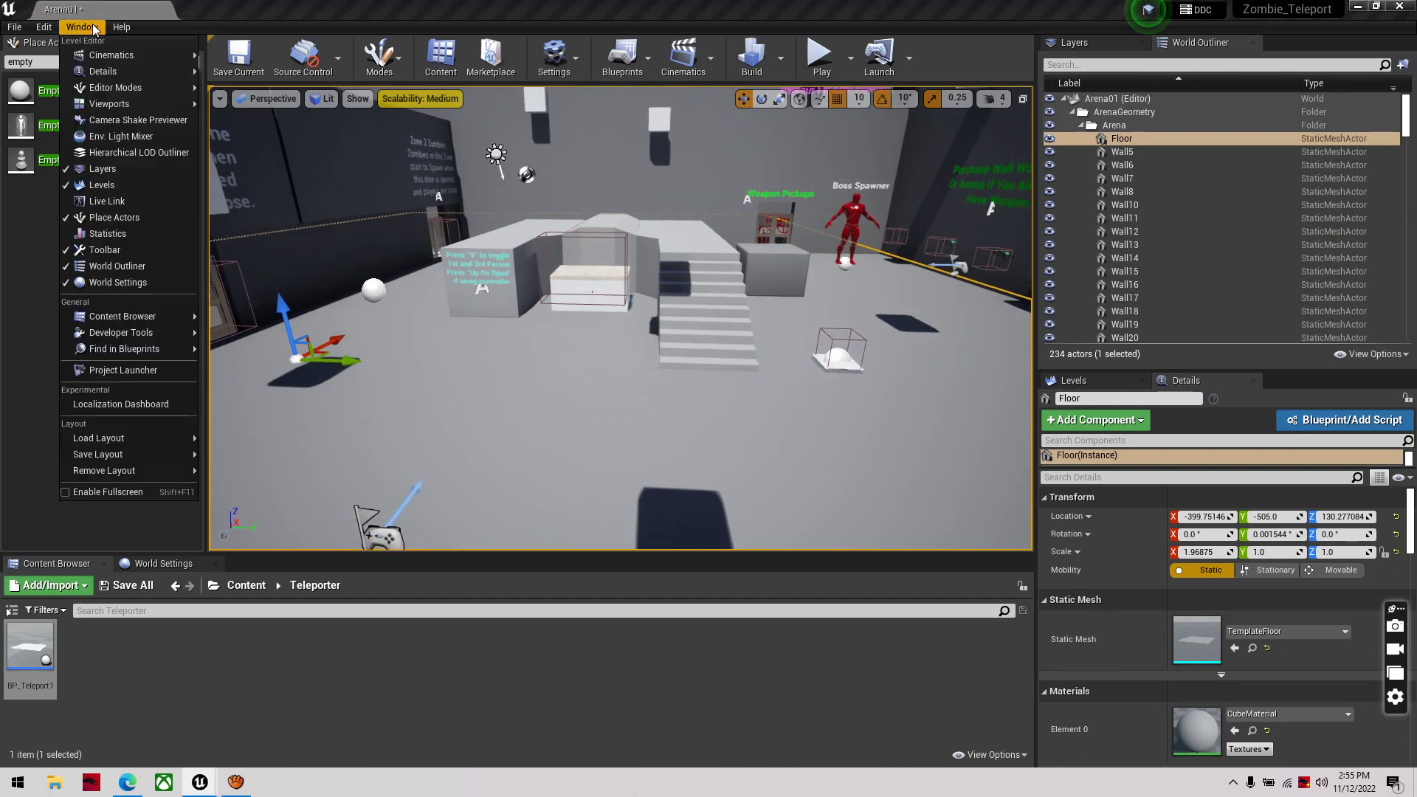
pyautogui.click(110, 217)
pyautogui.moveTo(376, 209); pyautogui.dragTo(303, 209, button='right')
pyautogui.press('w')
pyautogui.moveTo(65, 90); pyautogui.dragTo(562, 405)
# Delete the older floating Actor and raise the newly placed Actor2 to a Z location of 250
pyautogui.click(459, 279)
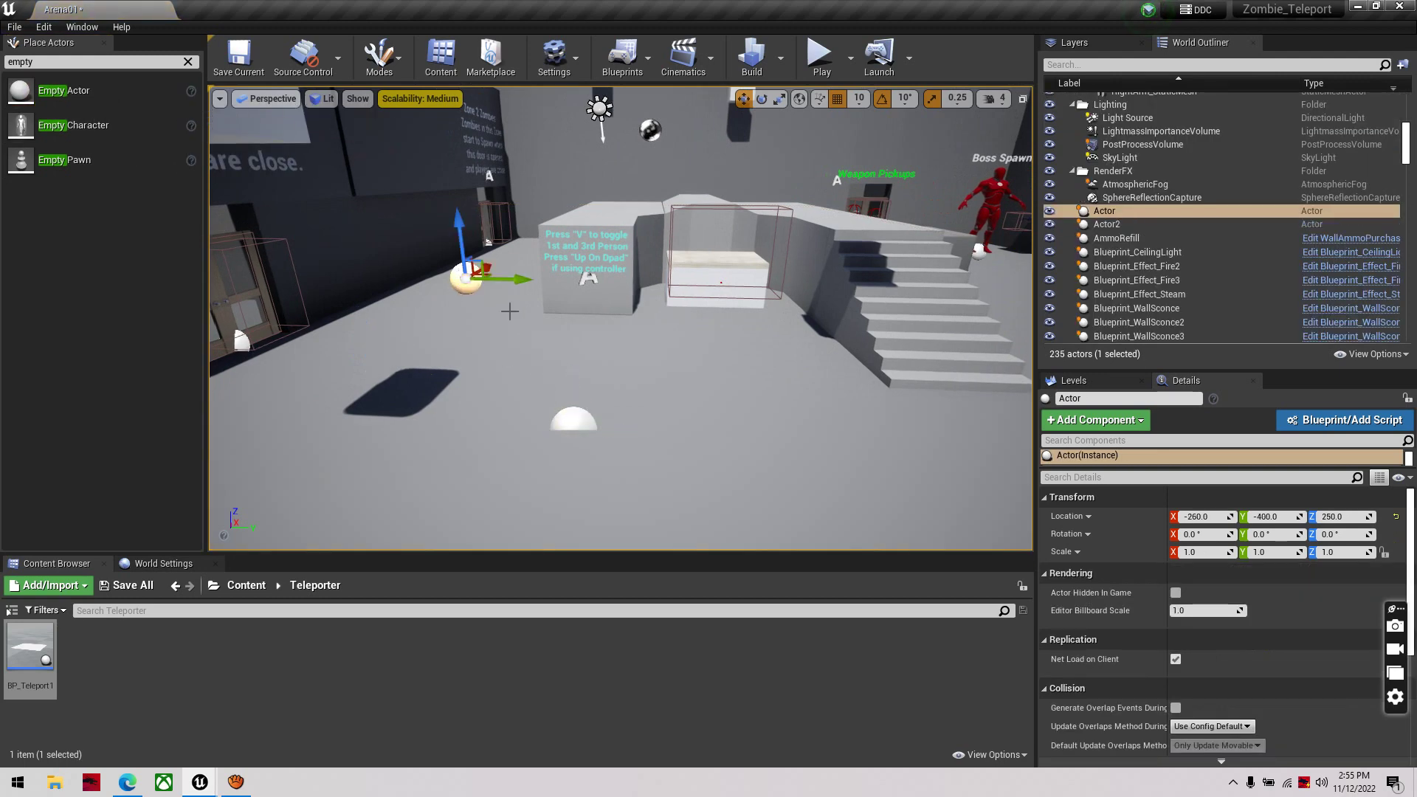
pyautogui.press('Delete')
pyautogui.click(566, 426)
pyautogui.moveTo(571, 379); pyautogui.dragTo(560, 278)
pyautogui.moveTo(560, 279); pyautogui.dragTo(514, 291, button='right')
pyautogui.press('d')
# Check Actor2's location values and open the placed BP_Teleport1 in the Blueprint editor
pyautogui.rightClick(1062, 517)
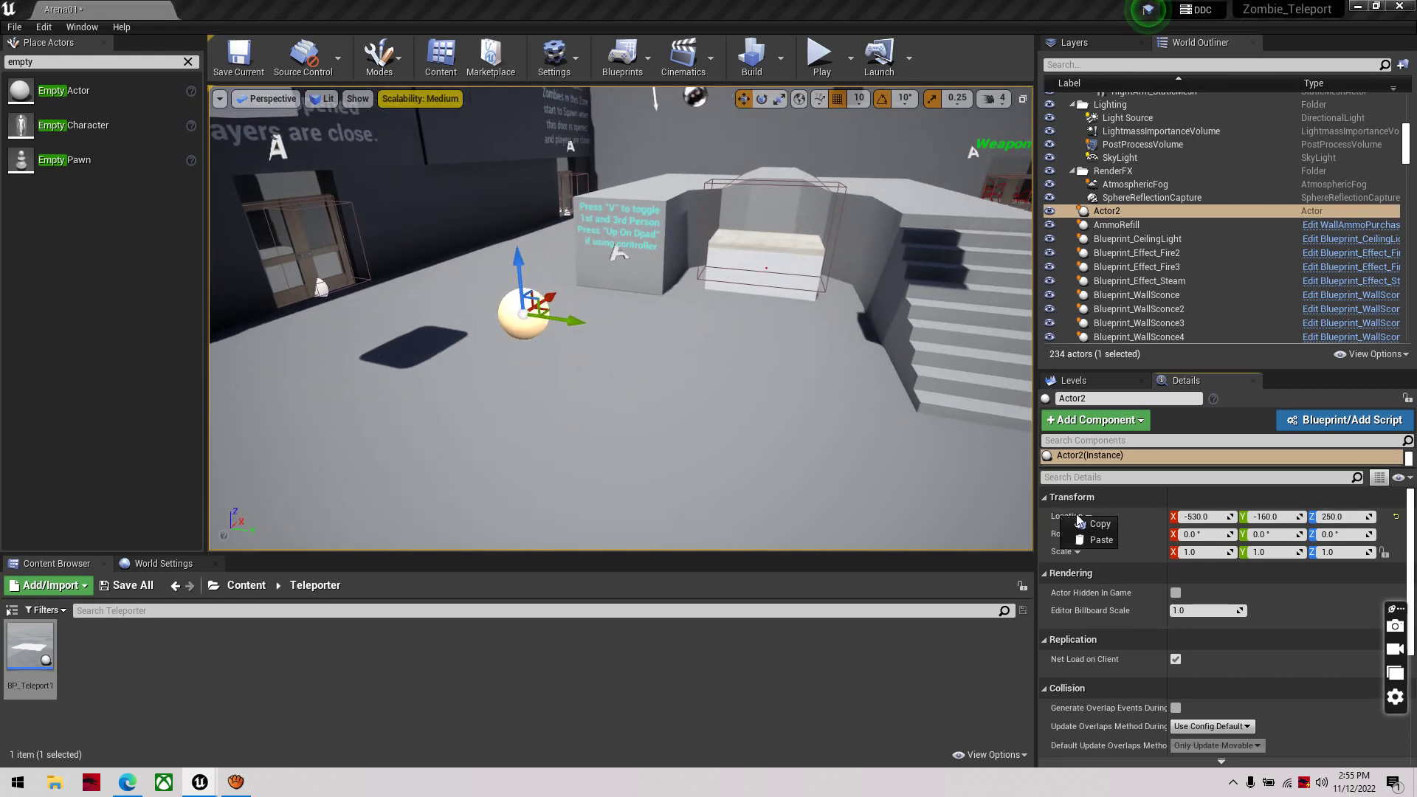
pyautogui.click(1221, 519)
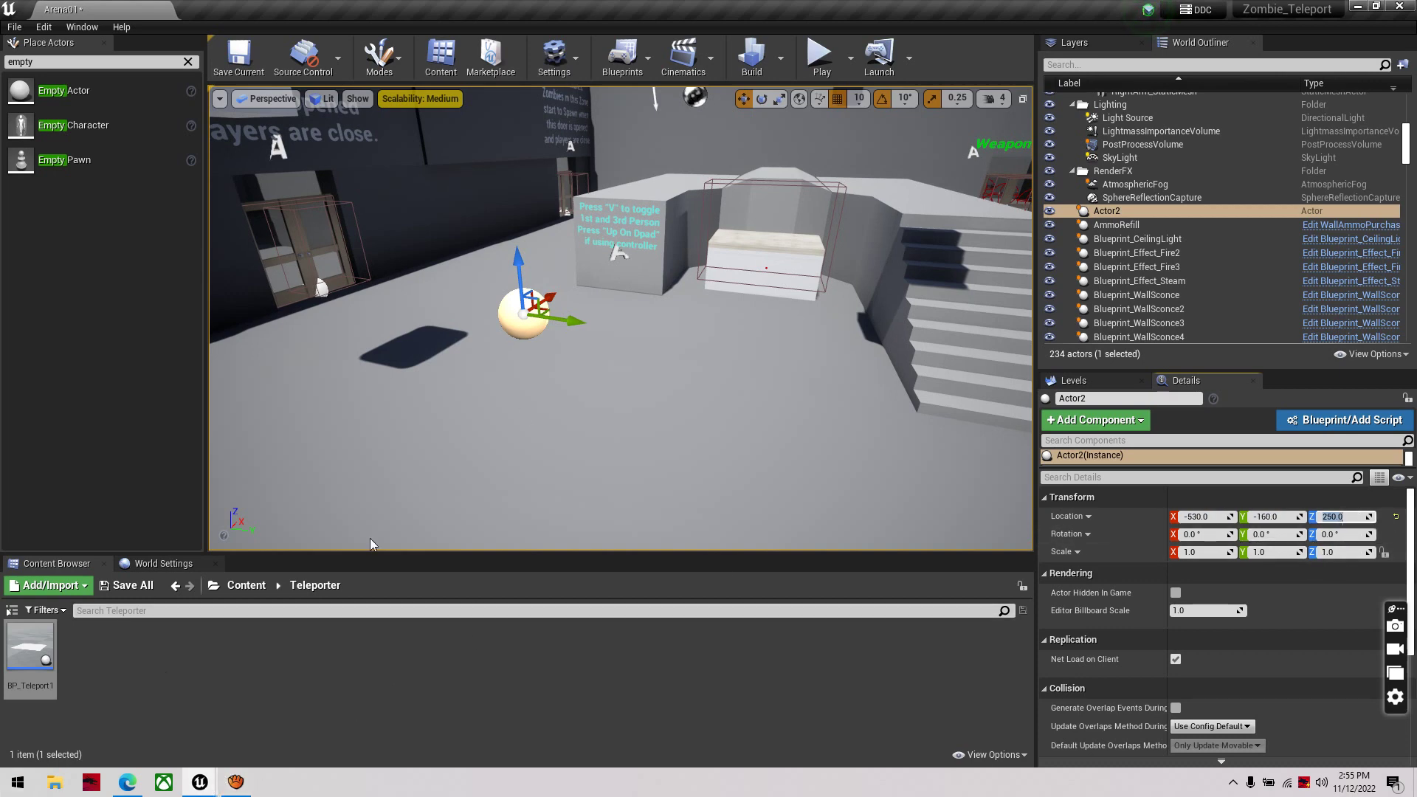
pyautogui.moveTo(931, 344); pyautogui.dragTo(1018, 330, button='right')
pyautogui.click(800, 350)
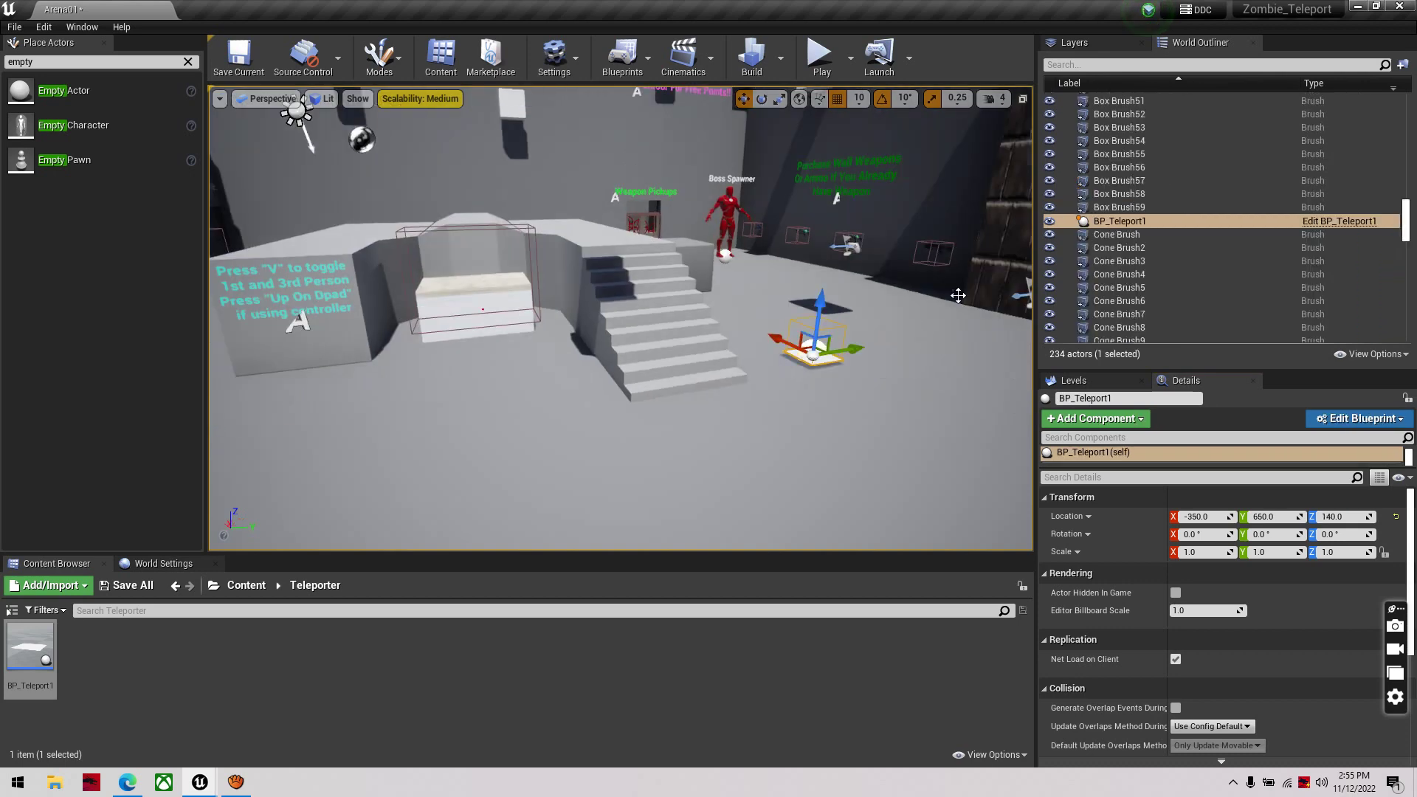
pyautogui.click(1338, 221)
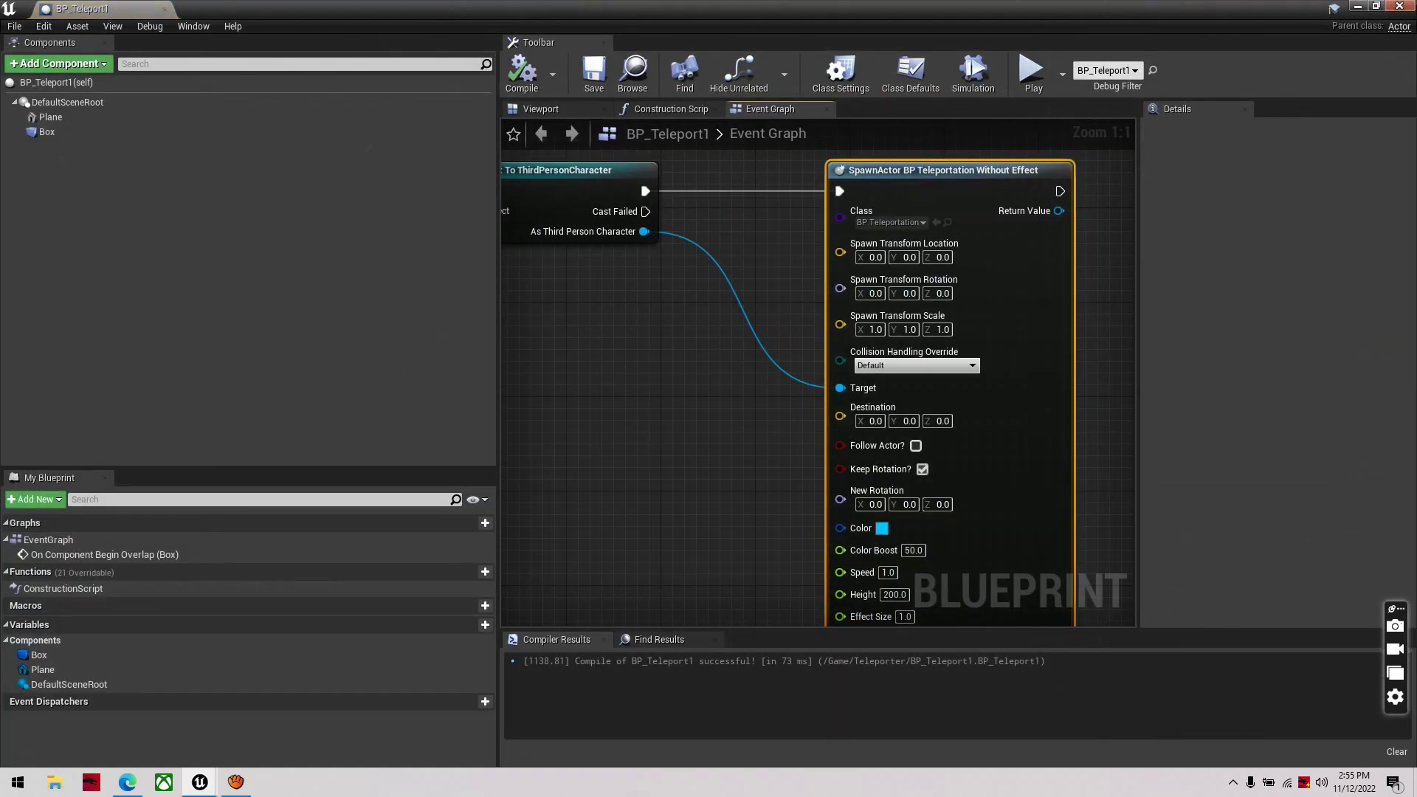
# Shrink the Blueprint window so the level stays visible beside it, and select Actor2 to show its location
pyautogui.click(1382, 6)
pyautogui.moveTo(813, 157); pyautogui.dragTo(624, 4)
pyautogui.click(528, 378)
# Set the SpawnActor node's Destination to X -530, Y -160, Z 250, compile and save, and minimize the Blueprint window
pyautogui.moveTo(617, 407); pyautogui.dragTo(400, 391, button='right')
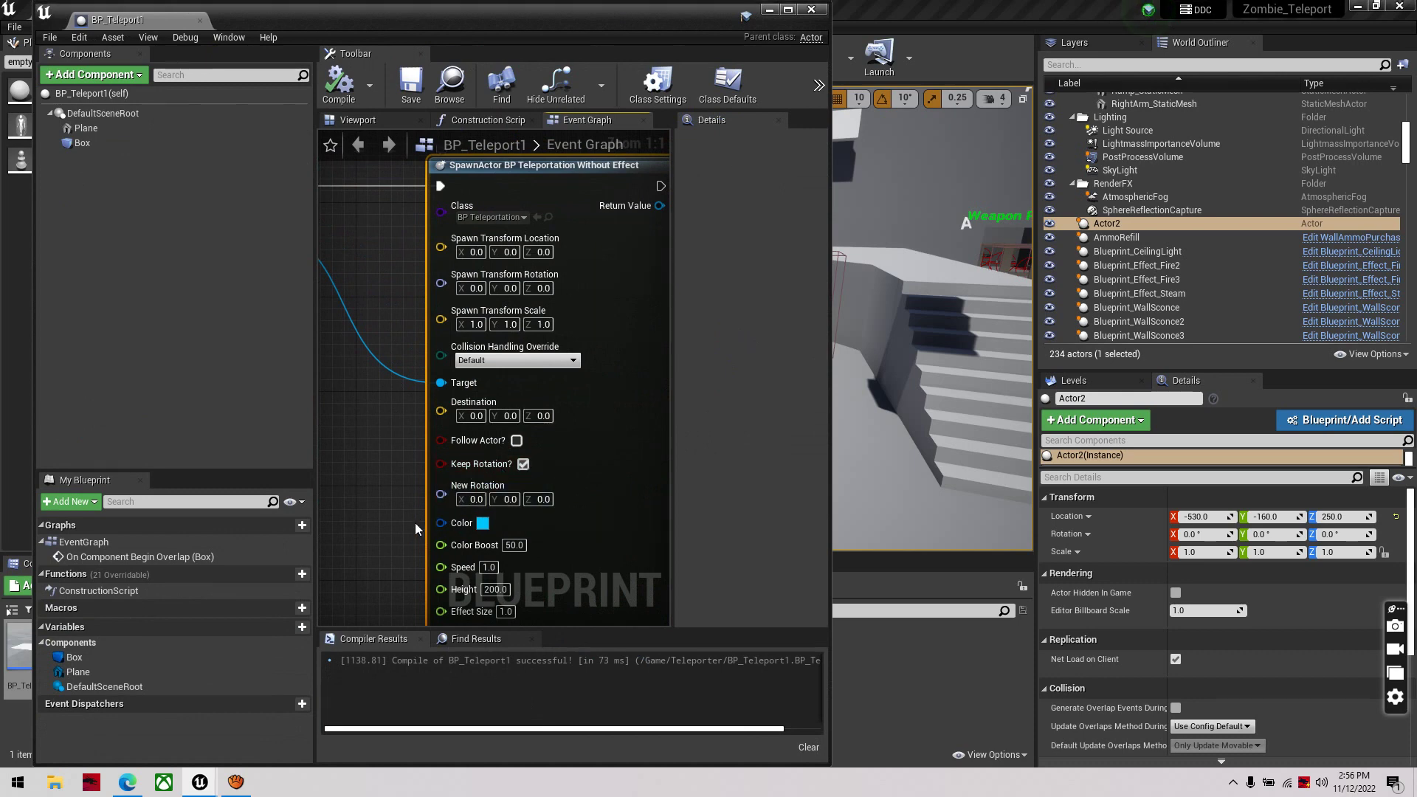
pyautogui.moveTo(415, 528); pyautogui.dragTo(411, 399, button='right')
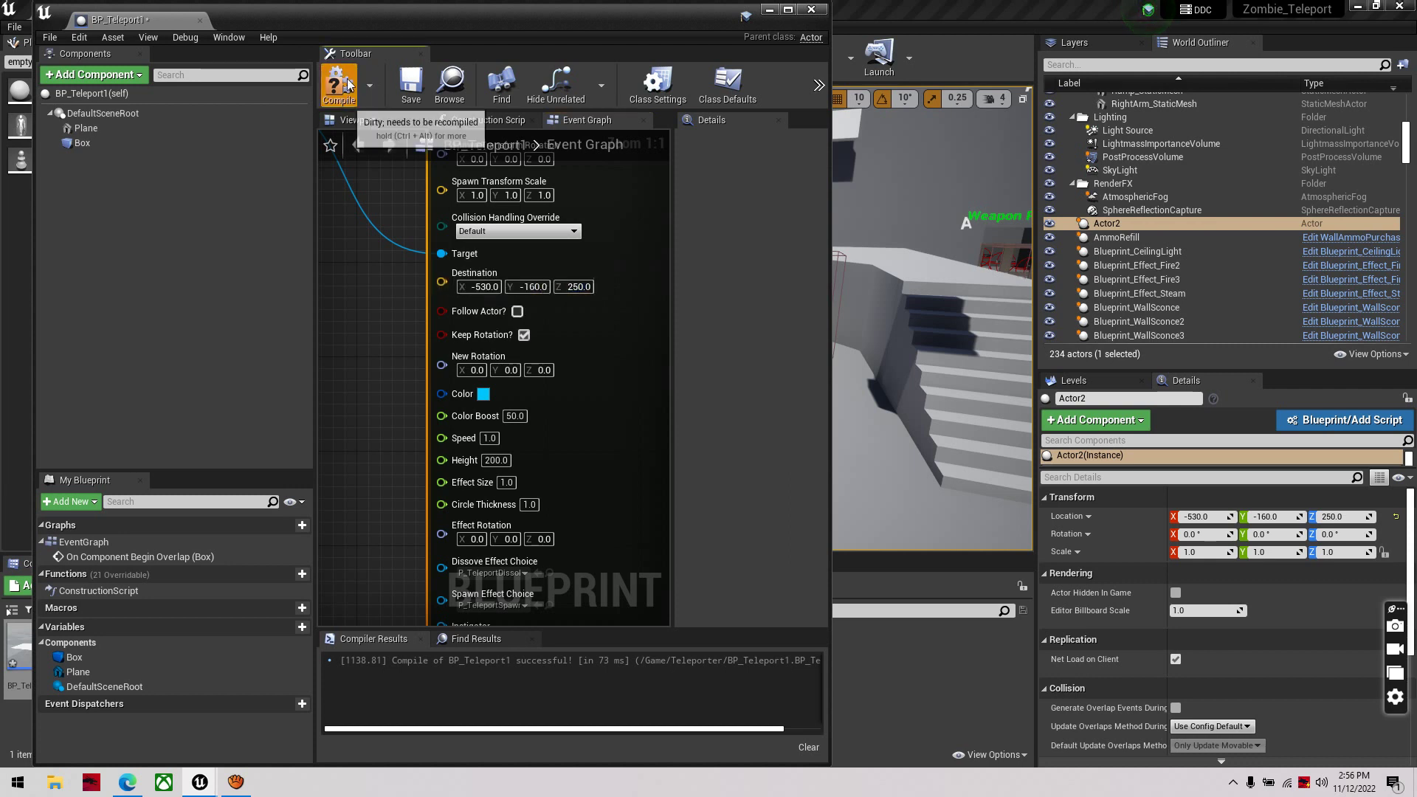
pyautogui.click(408, 85)
pyautogui.click(773, 10)
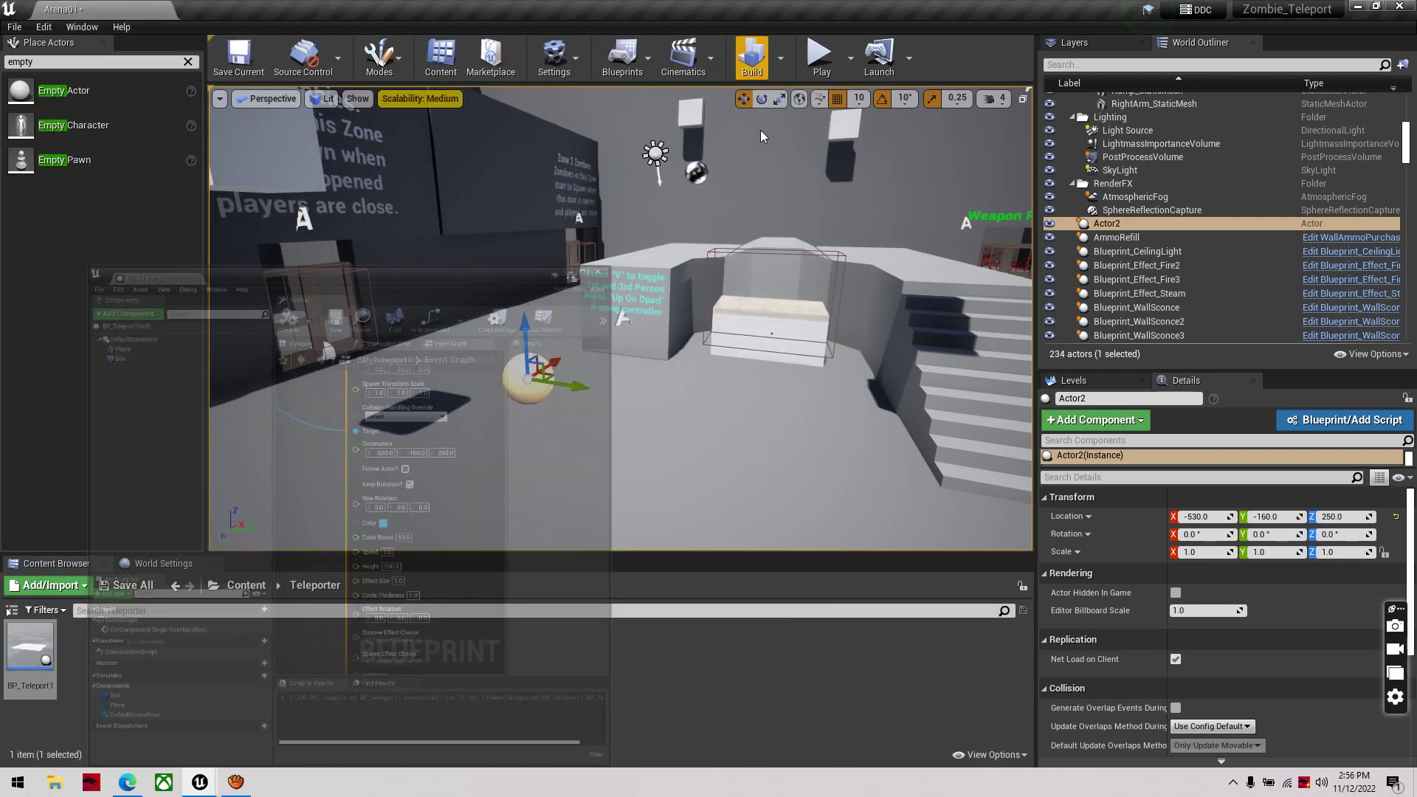
# Play the level in a New Editor Window and run the character onto the teleporter plane to test it
pyautogui.moveTo(740, 310); pyautogui.dragTo(848, 347, button='right')
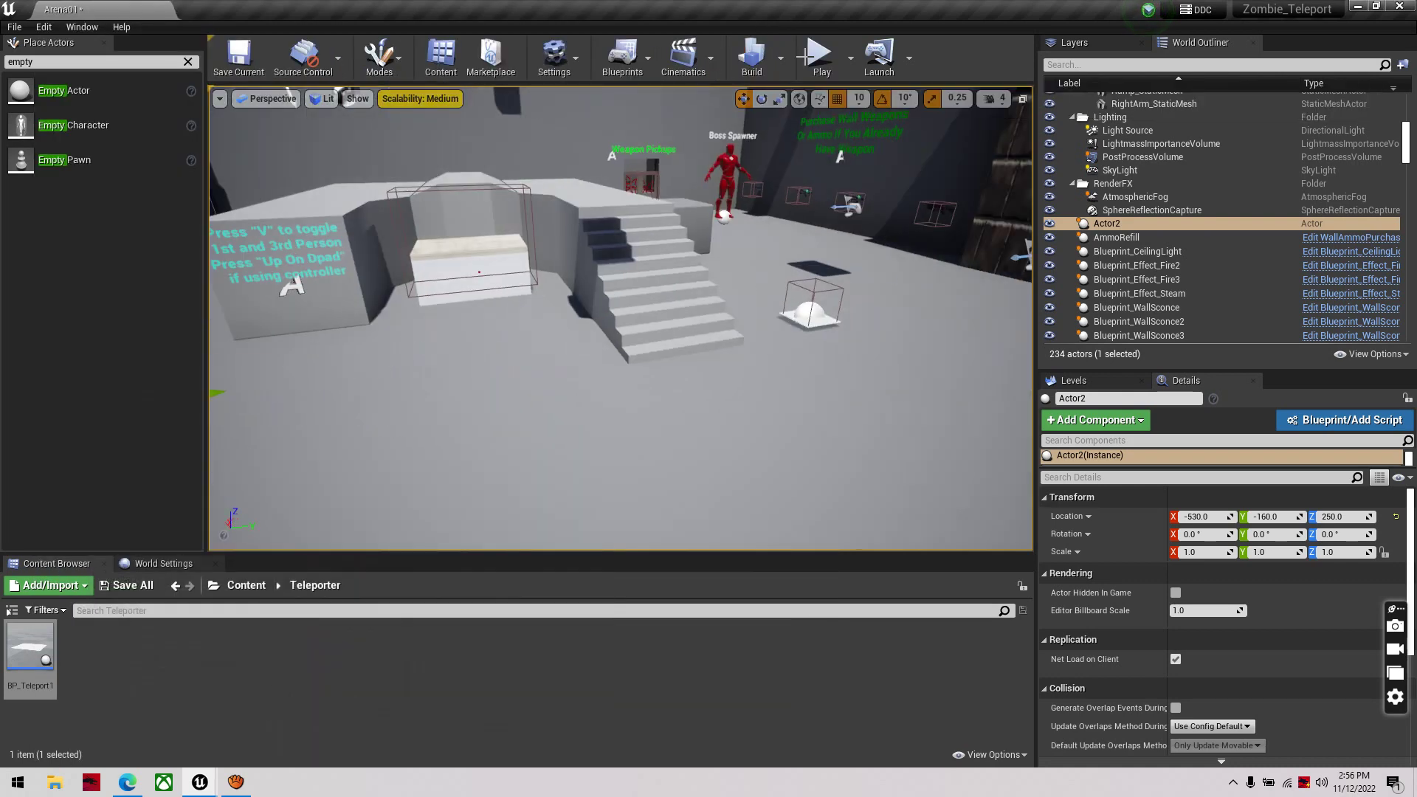
pyautogui.click(852, 57)
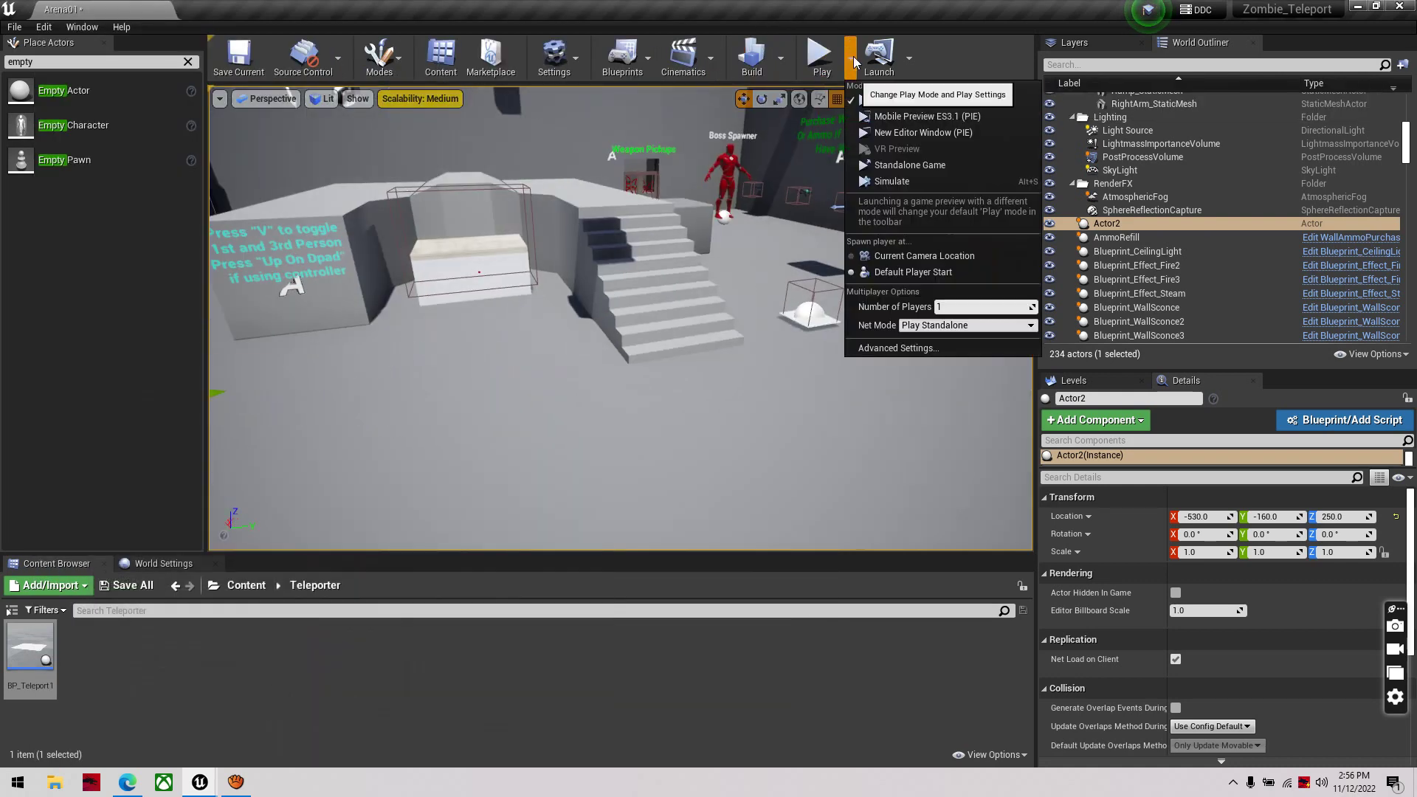
pyautogui.click(919, 138)
pyautogui.hotkey('shift', 'w')
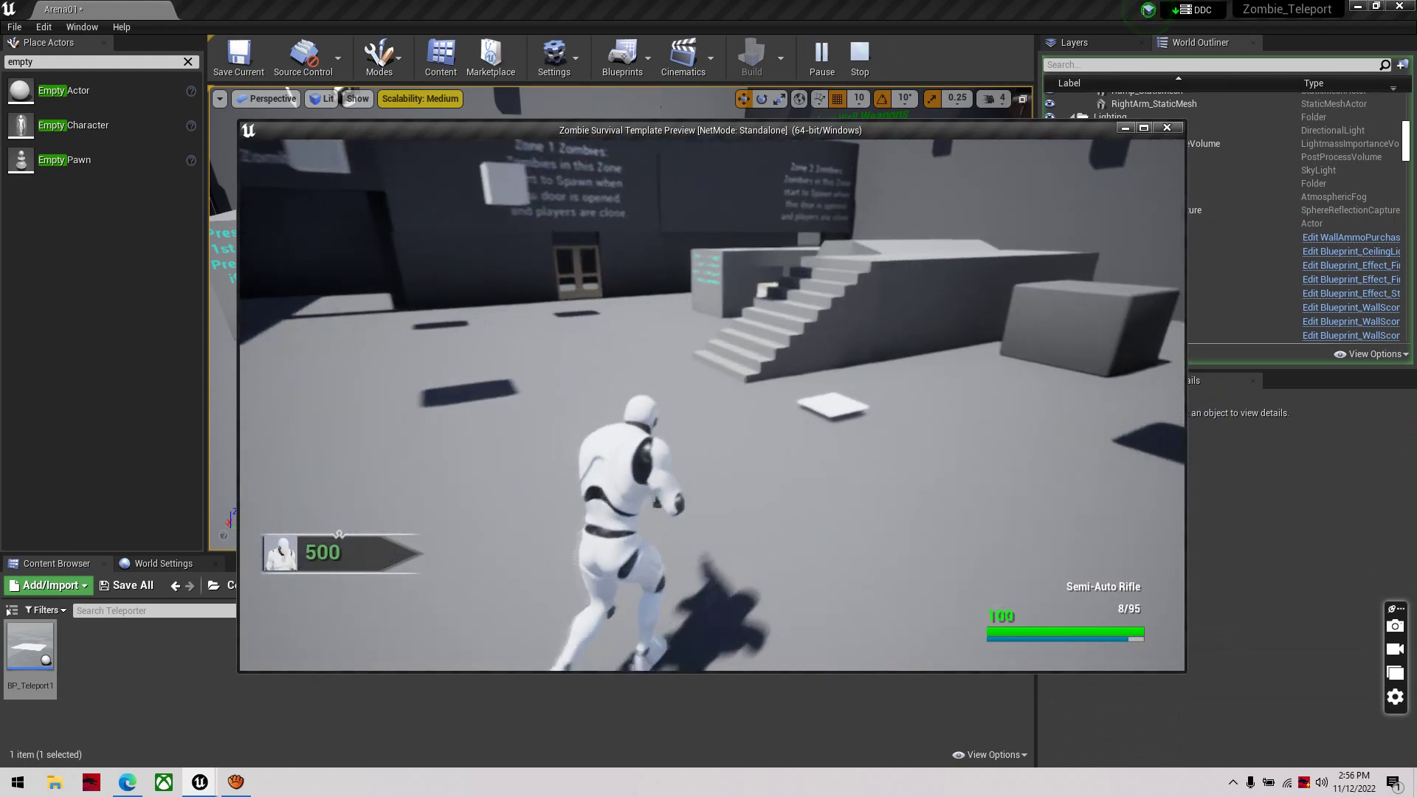
pyautogui.press('w')
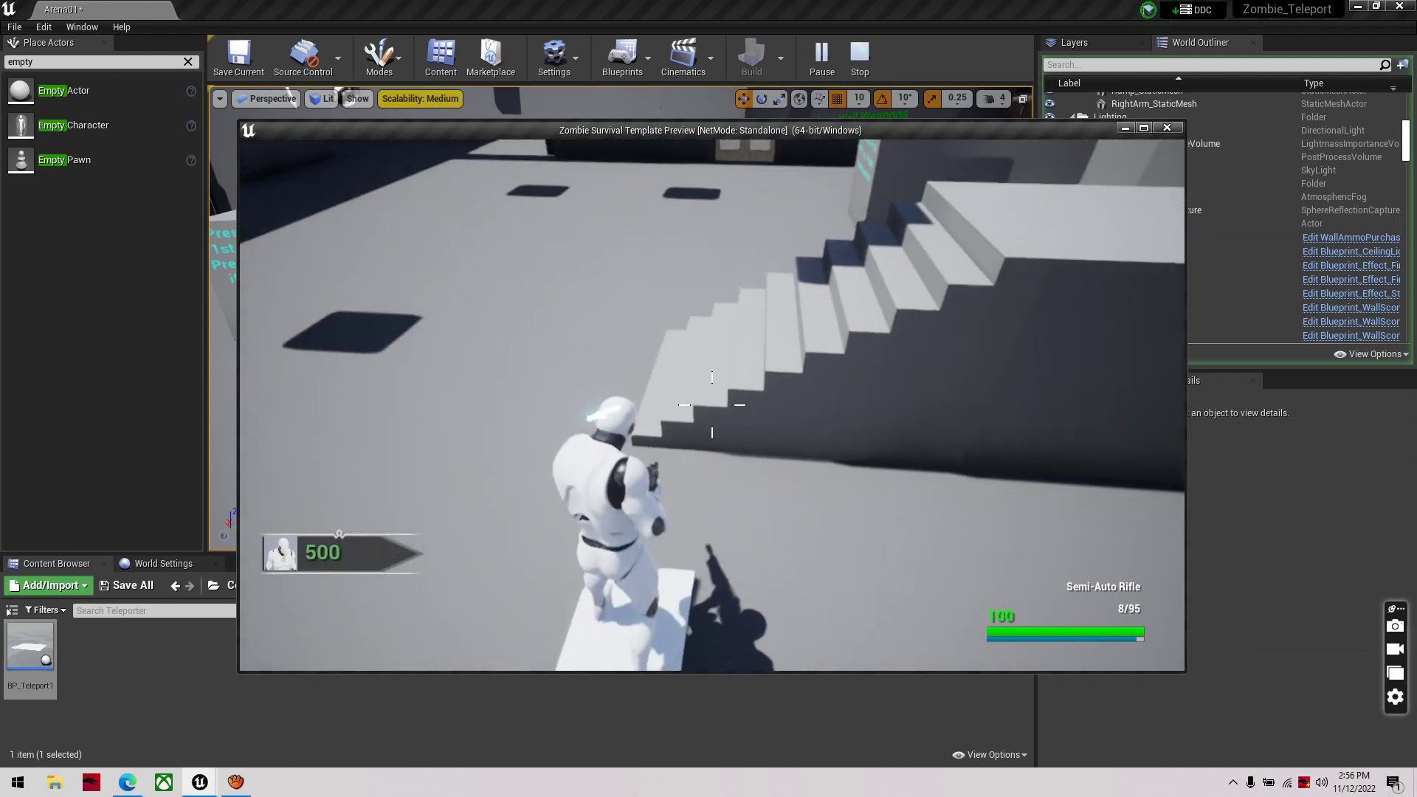
pyautogui.press('w')
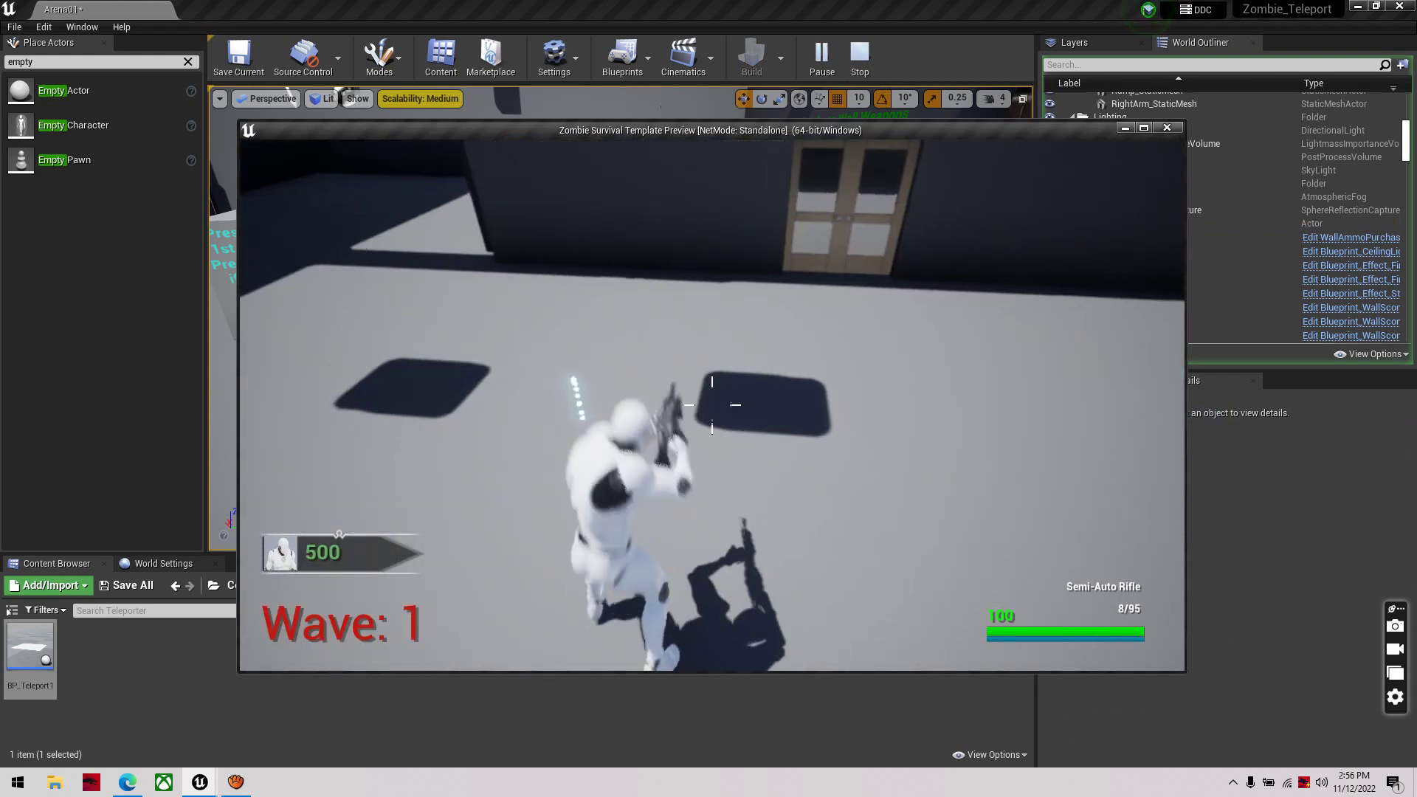
# Run the teleported character around the arena and end the play session
pyautogui.press('w')
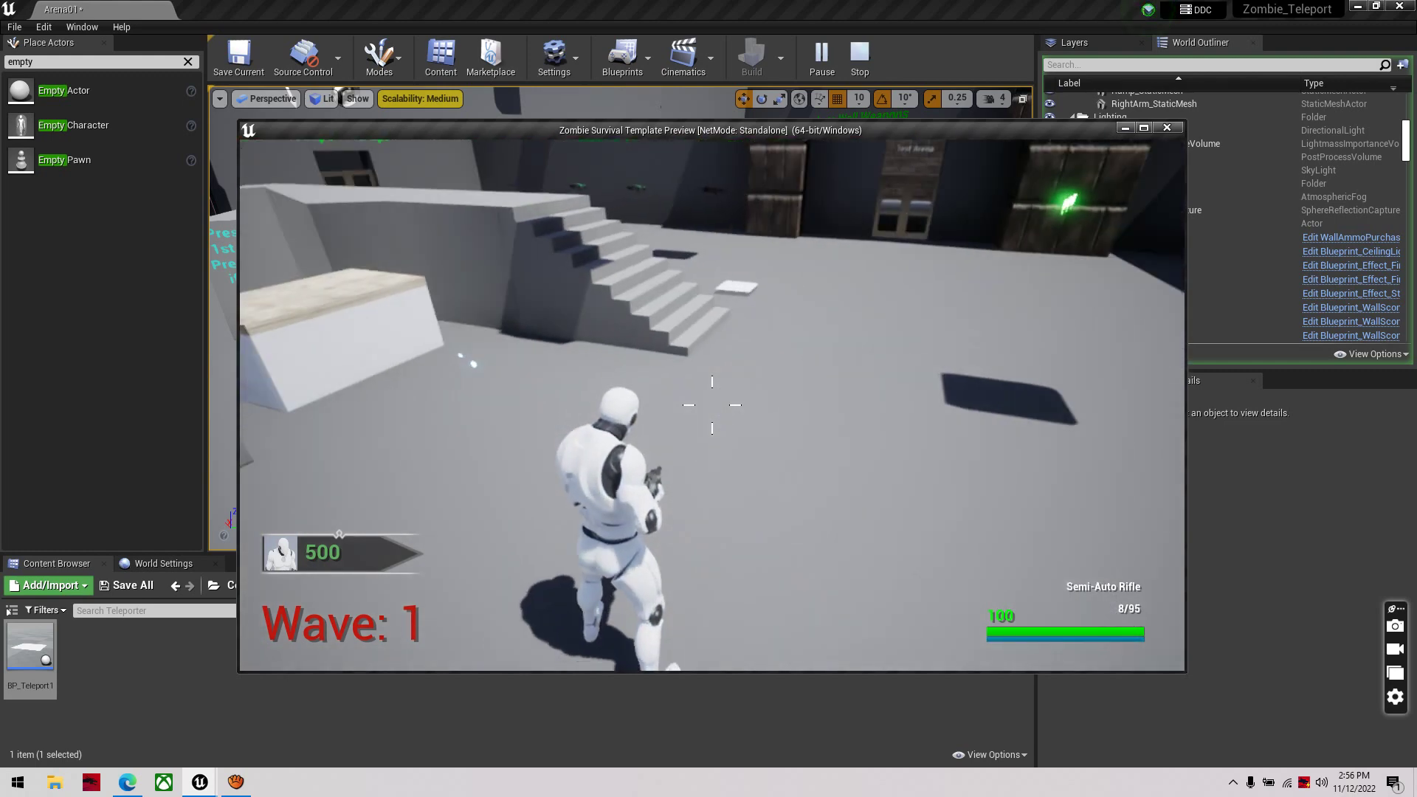
pyautogui.press('Escape')
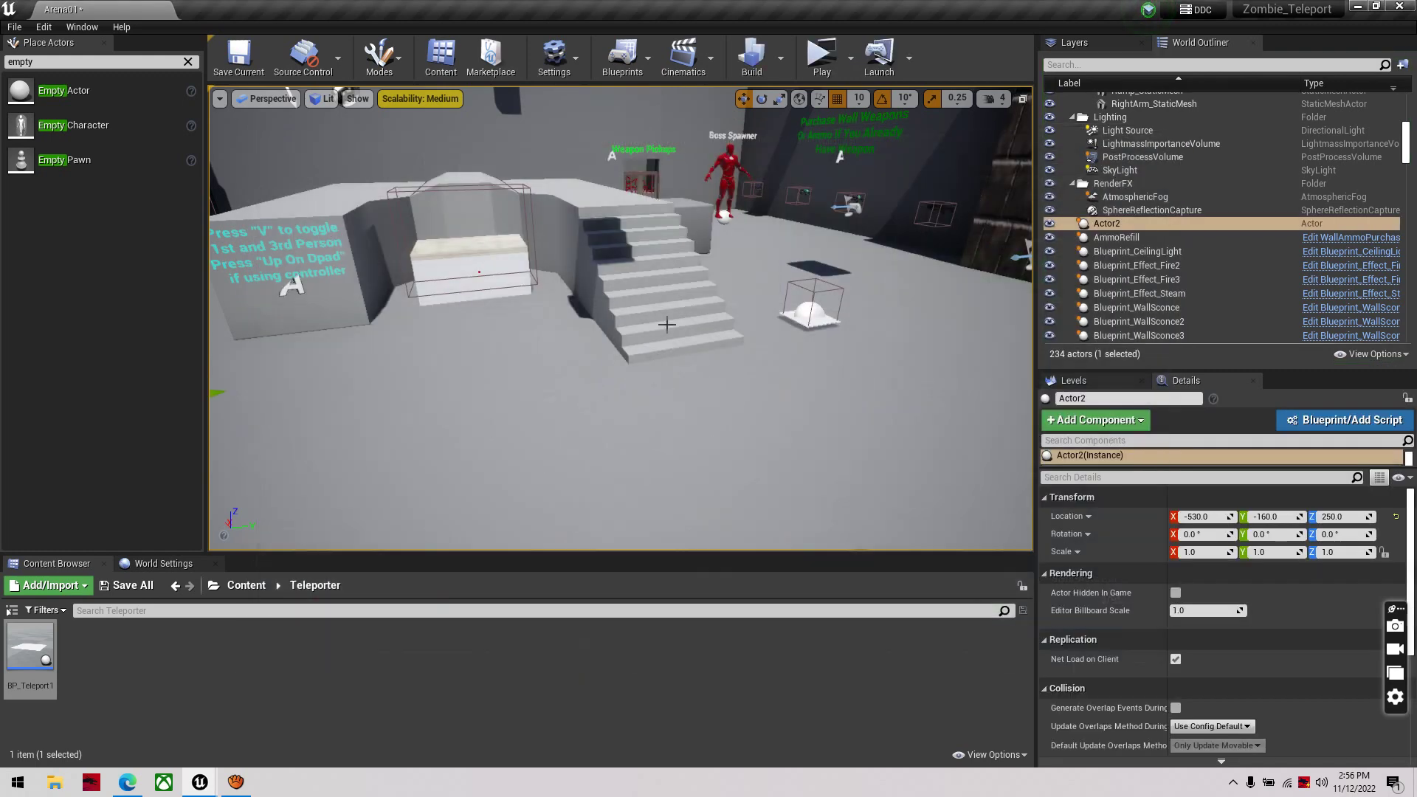
# Duplicate the BP_Teleport1 Blueprint in the Teleporter folder as BP_Teleport2
pyautogui.press('w')
pyautogui.moveTo(692, 315); pyautogui.dragTo(618, 318, button='right')
pyautogui.press('s')
pyautogui.press('a')
pyautogui.press('w')
pyautogui.press('a')
pyautogui.press('d')
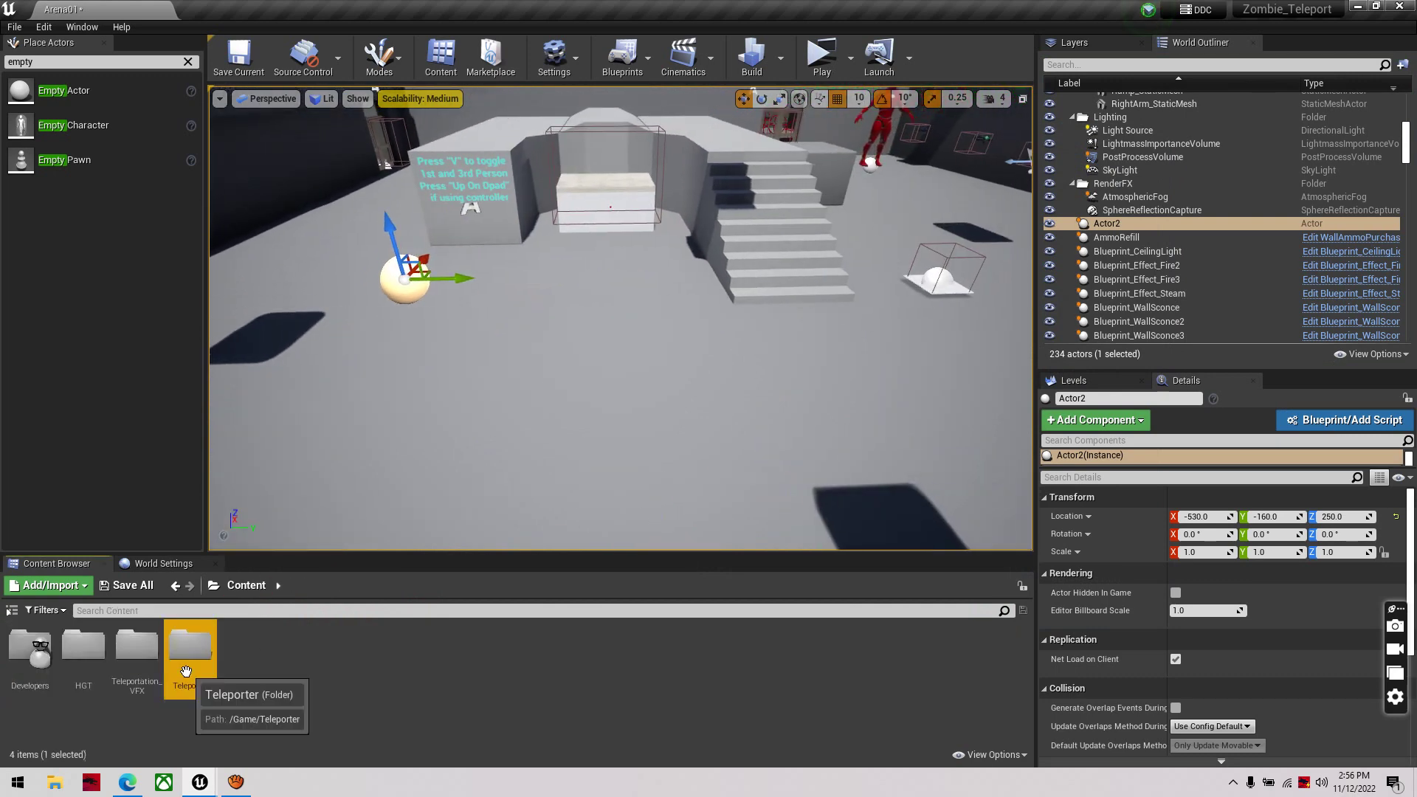
pyautogui.doubleClick(186, 670)
pyautogui.click(33, 661)
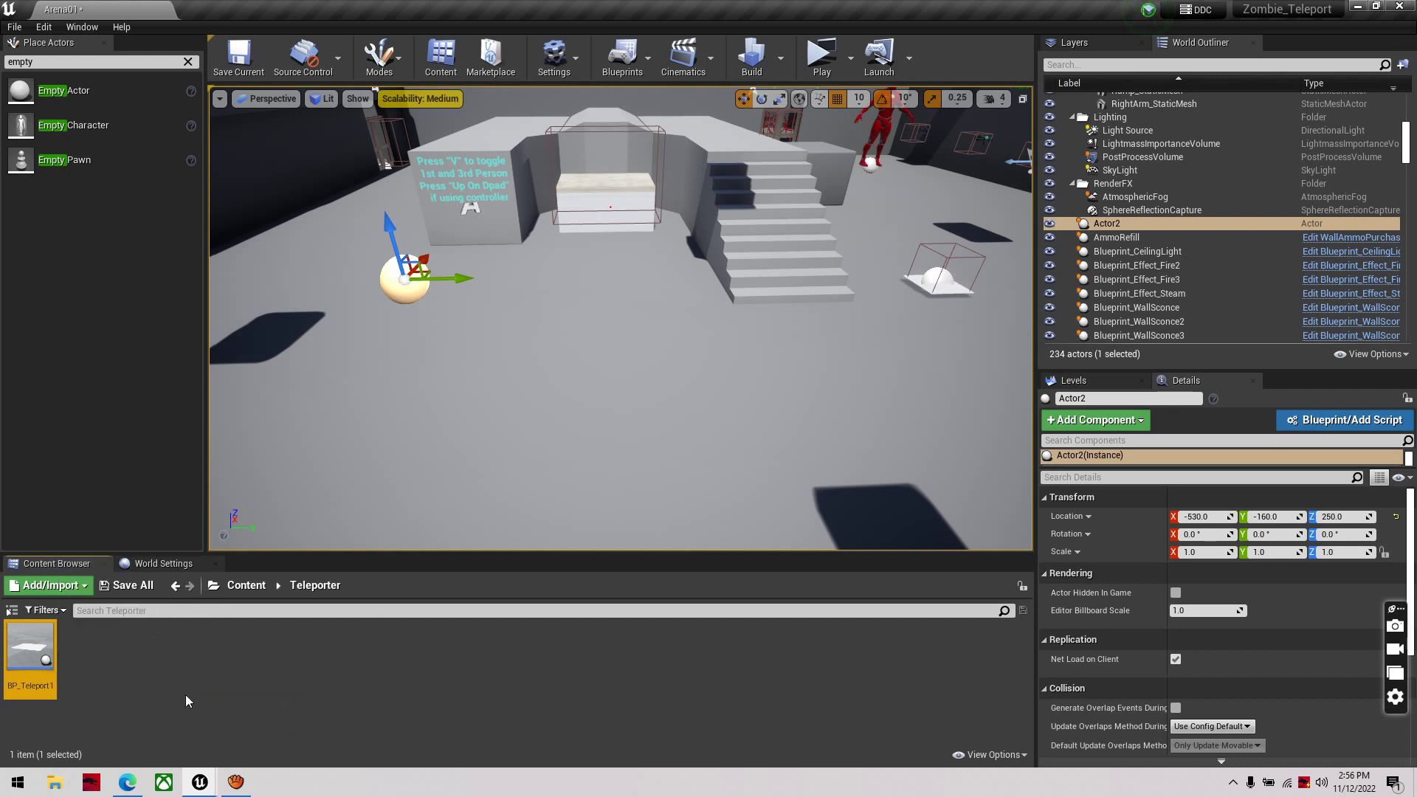
pyautogui.hotkey('ctrl', 'w')
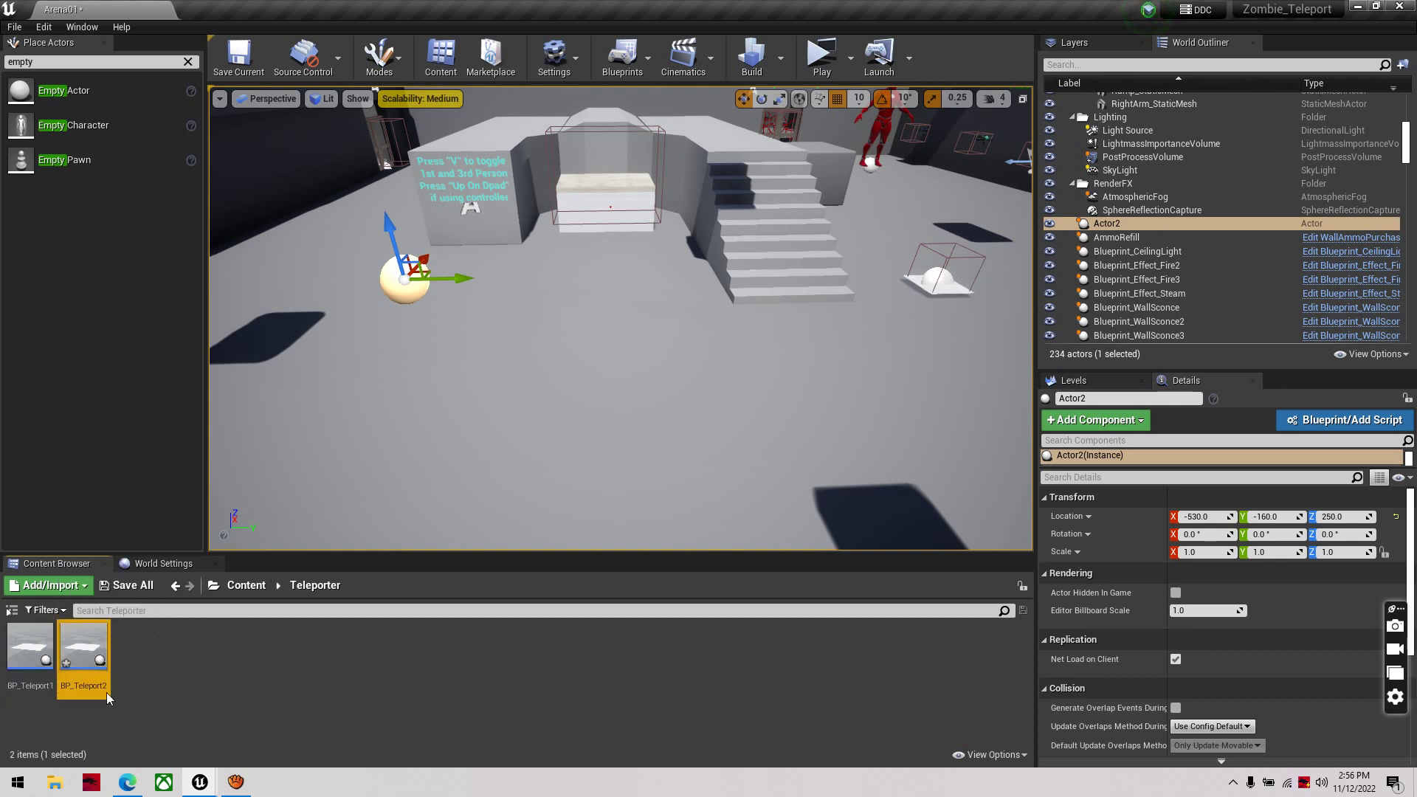
pyautogui.press('F2')
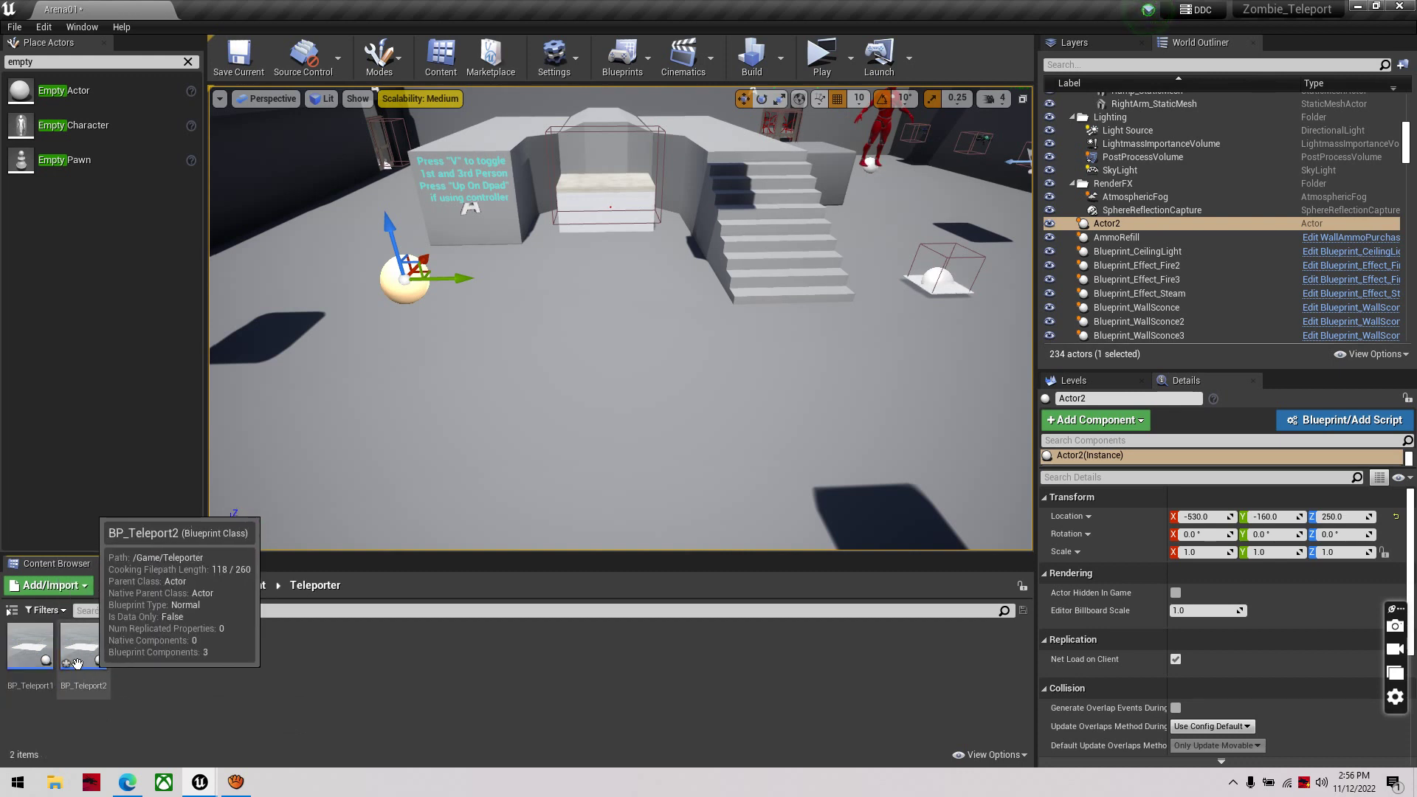
# Place BP_Teleport2 on the open floor near the player starts, at X -1120, Y -420, Z 140
pyautogui.moveTo(398, 388); pyautogui.dragTo(297, 536, button='right')
pyautogui.moveTo(384, 398); pyautogui.dragTo(192, 362, button='right')
pyautogui.moveTo(591, 398); pyautogui.dragTo(572, 435, button='right')
pyautogui.click(89, 656)
pyautogui.moveTo(89, 655); pyautogui.dragTo(495, 424)
pyautogui.moveTo(559, 443); pyautogui.dragTo(542, 465, button='right')
pyautogui.scroll(5, 552, 428)
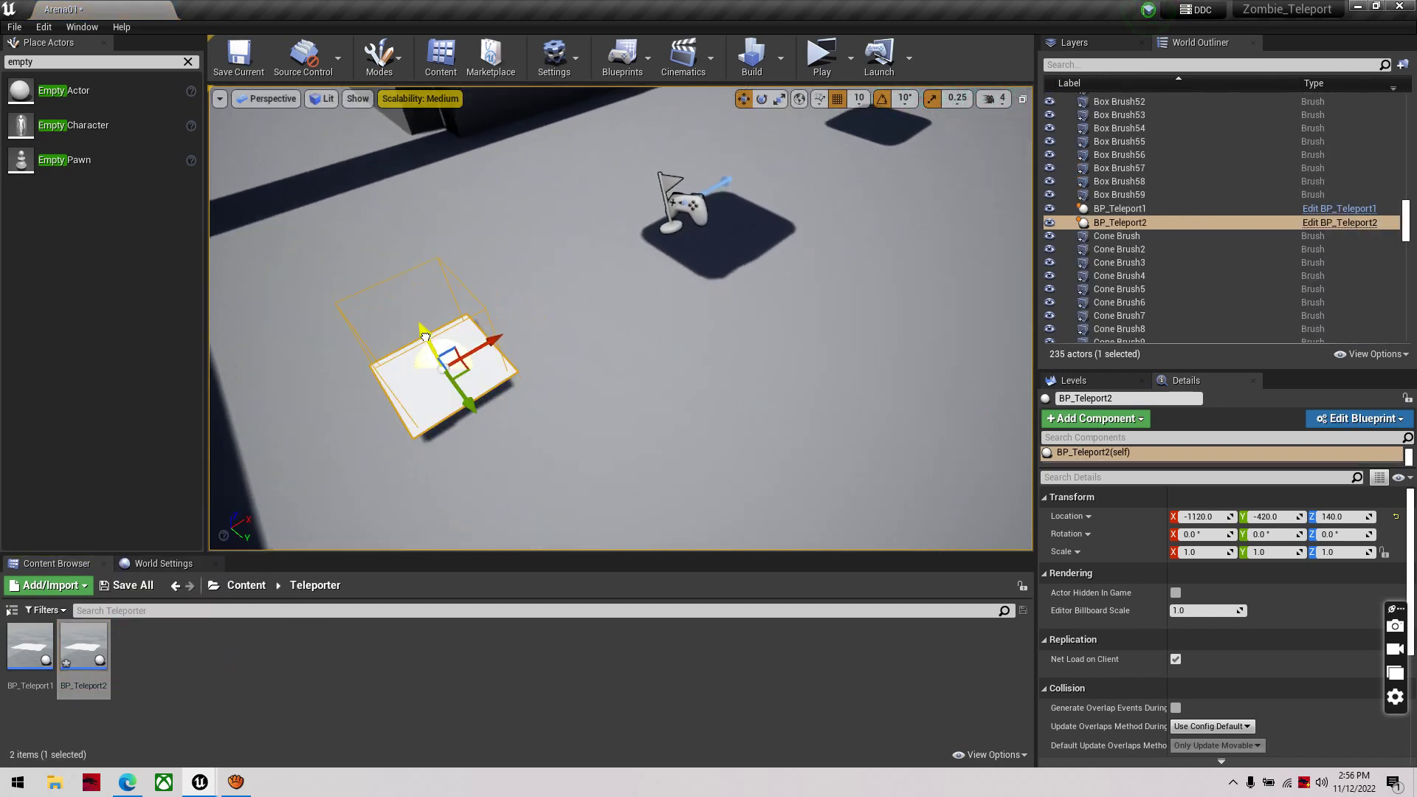
pyautogui.moveTo(506, 357); pyautogui.dragTo(509, 301, button='right')
pyautogui.press('d')
pyautogui.press('a')
pyautogui.moveTo(723, 221); pyautogui.dragTo(824, 305, button='right')
pyautogui.press('f')
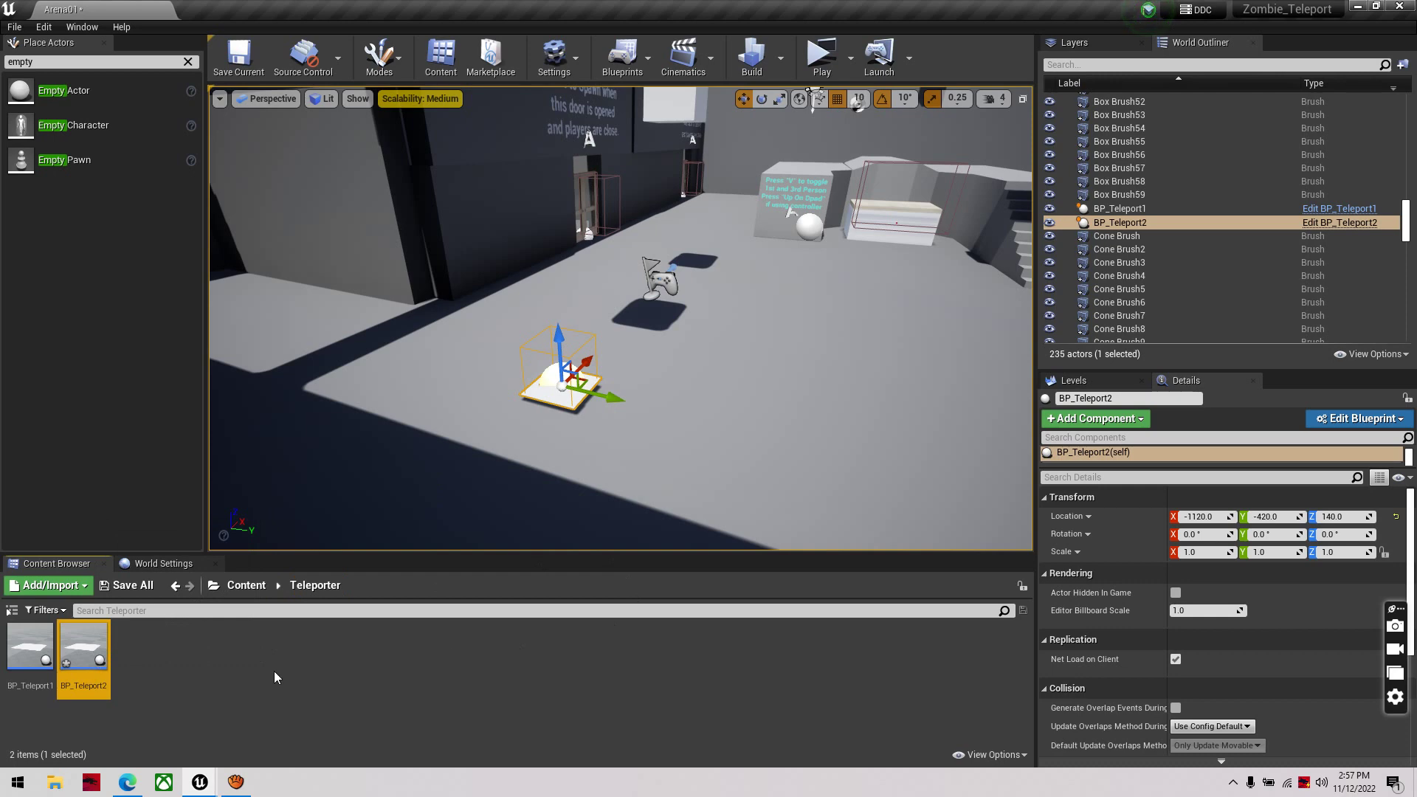
# Close the BP_Teleport1 editor, open BP_Teleport2 for editing, and move its window clear of the level
pyautogui.click(200, 783)
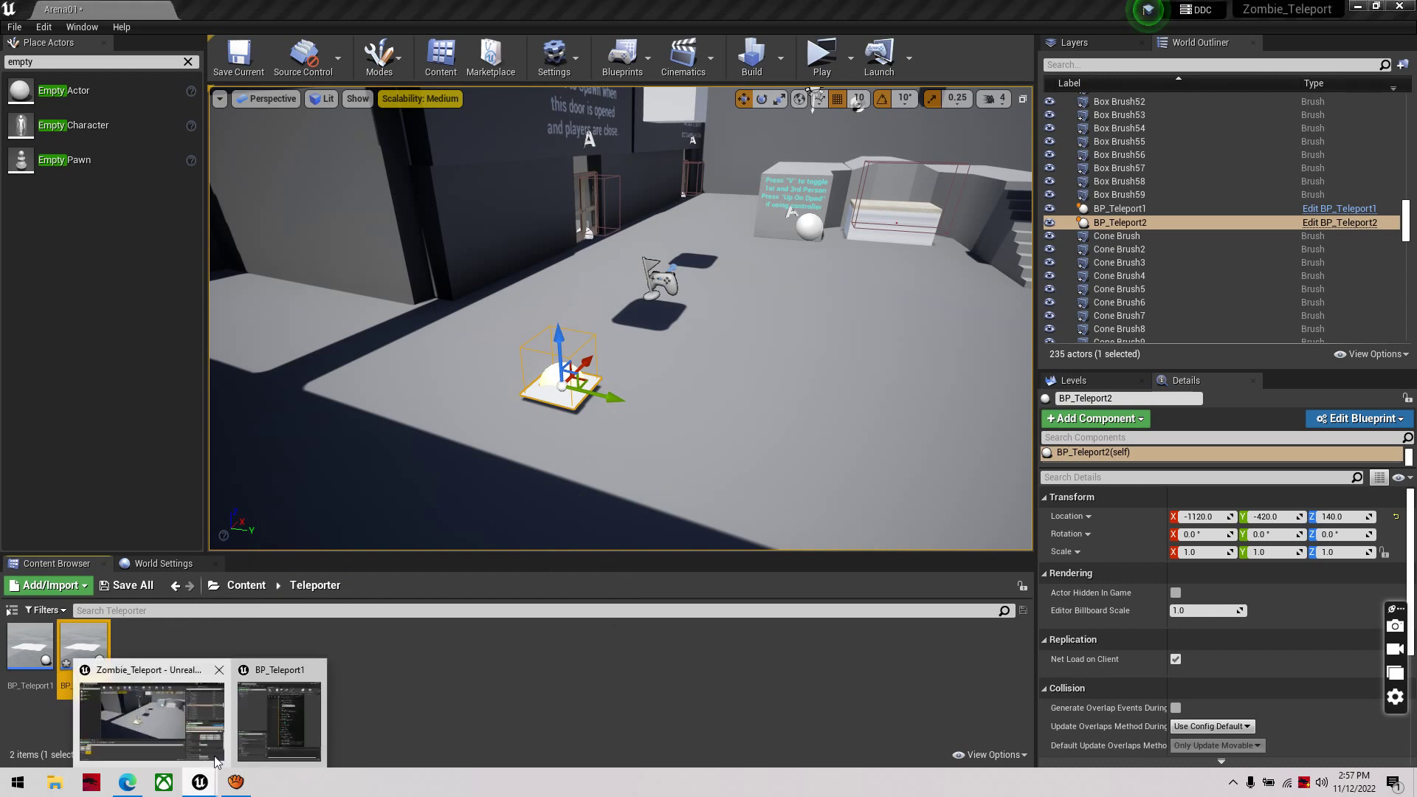
pyautogui.click(293, 710)
pyautogui.moveTo(273, 20); pyautogui.dragTo(530, 282)
pyautogui.click(1068, 279)
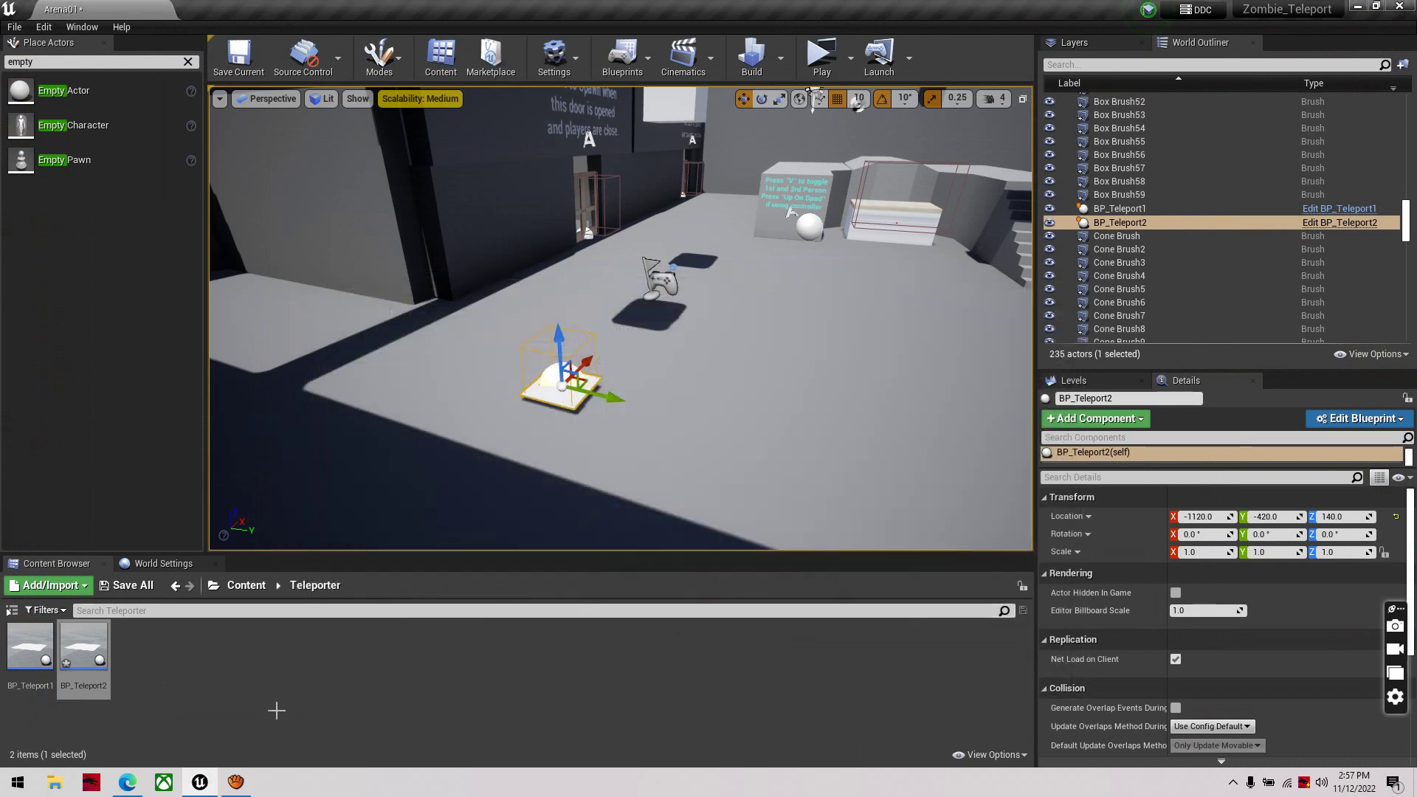
pyautogui.doubleClick(83, 649)
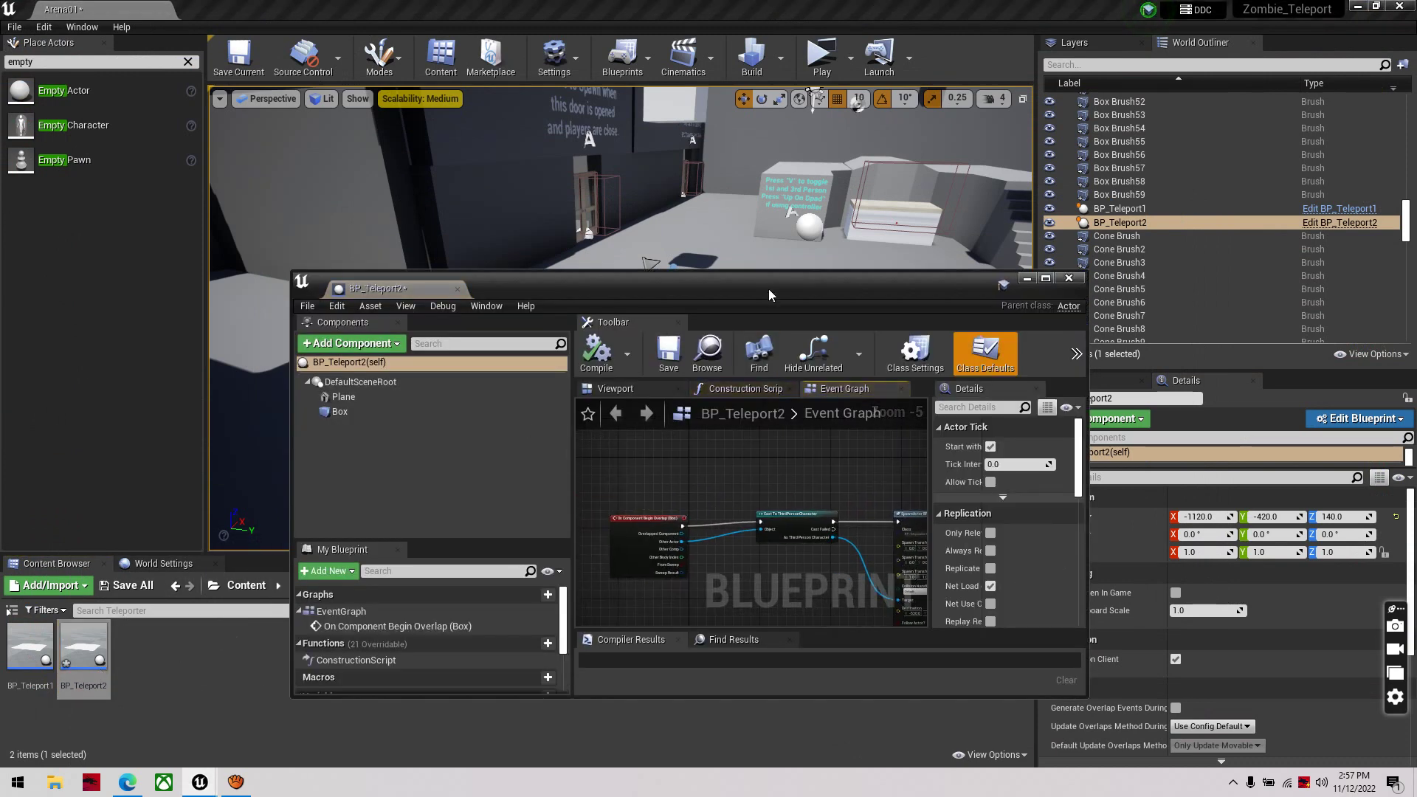
pyautogui.moveTo(768, 290); pyautogui.dragTo(674, 460)
# Place a second Empty Actor in the level as a destination marker at X -680, Y 680, Z 180
pyautogui.moveTo(667, 338); pyautogui.dragTo(731, 345, button='right')
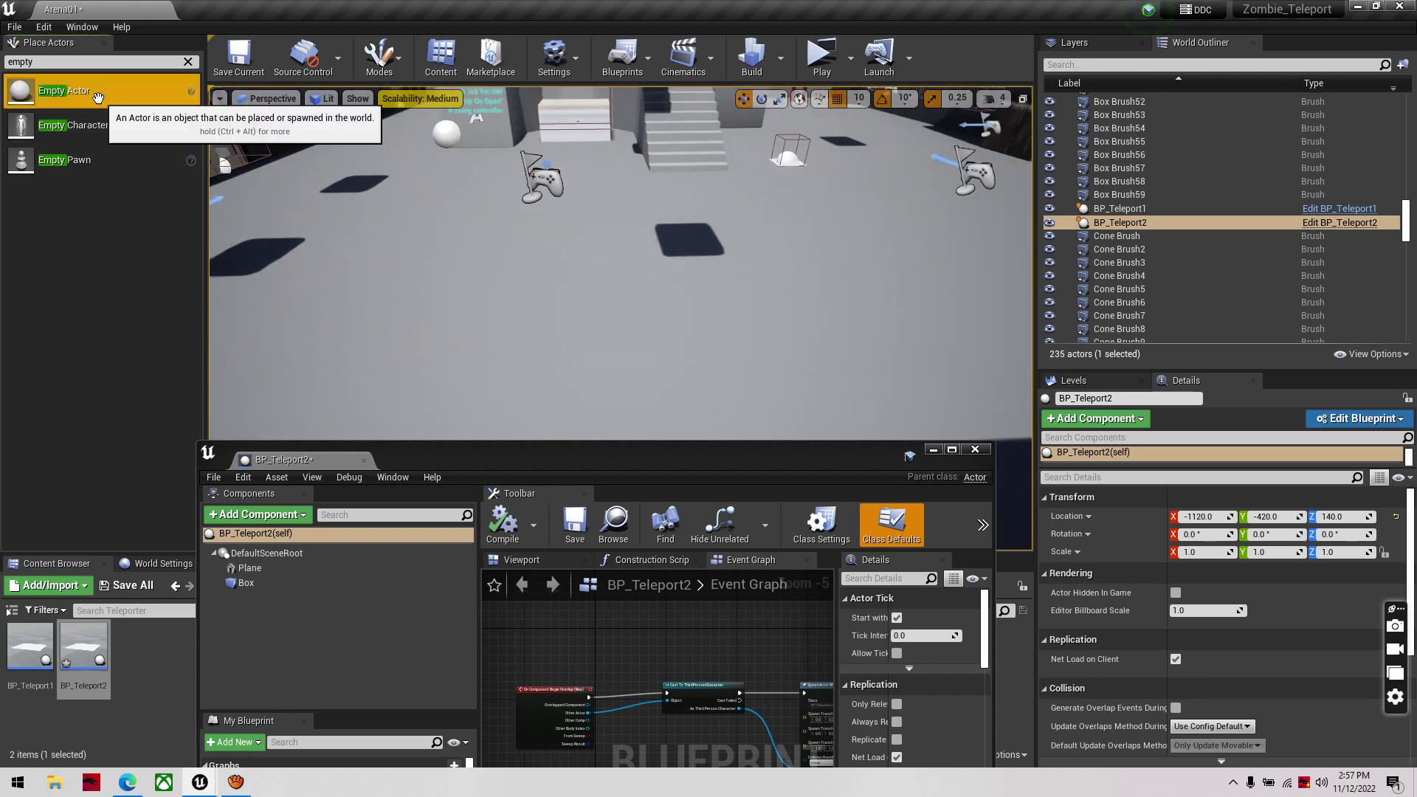
pyautogui.moveTo(59, 91); pyautogui.dragTo(841, 262)
pyautogui.moveTo(954, 313); pyautogui.dragTo(959, 313)
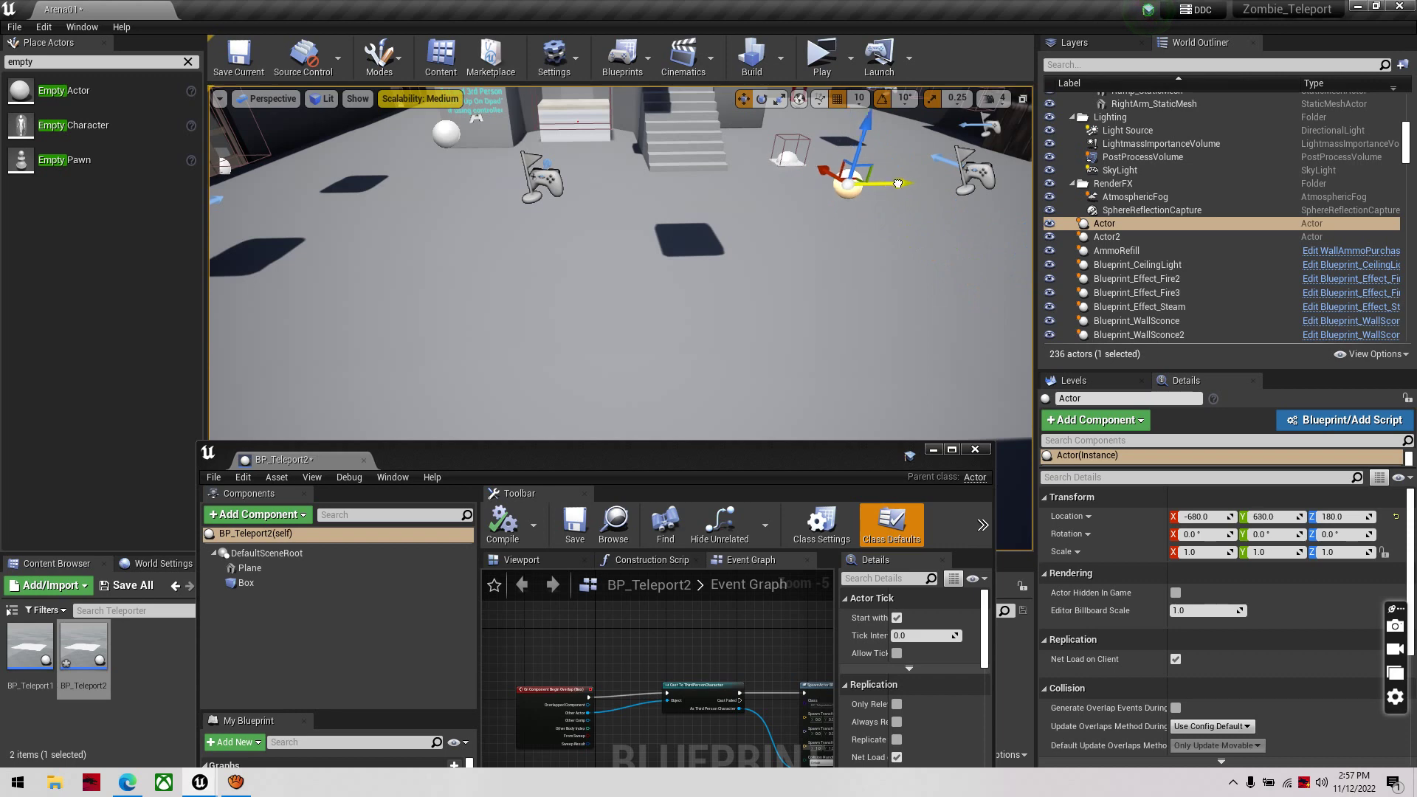
pyautogui.moveTo(913, 183); pyautogui.dragTo(927, 183)
pyautogui.moveTo(738, 243); pyautogui.dragTo(778, 284, button='right')
pyautogui.press('a')
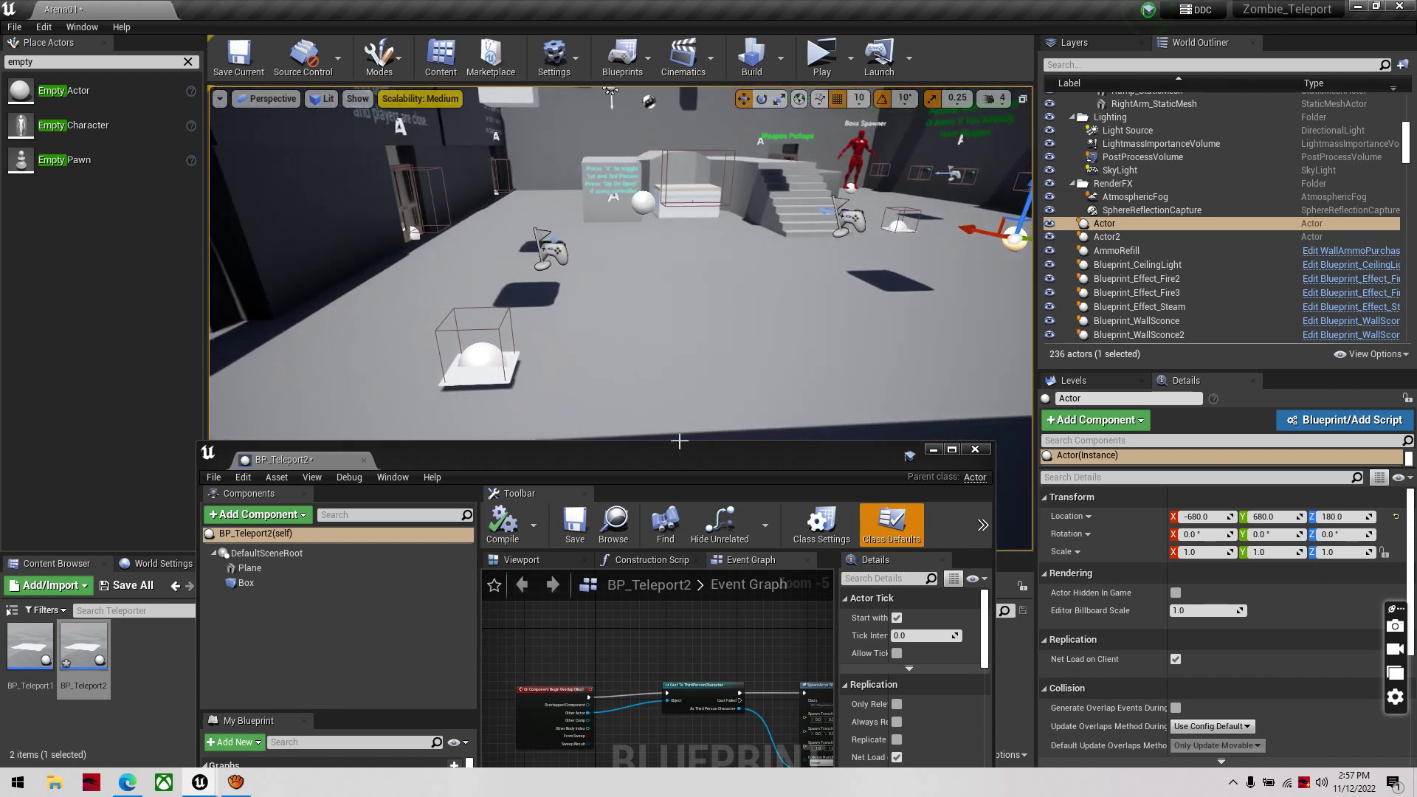
# Set the Destination in BP_Teleport2's event graph to X -680, Y 680, Z 180, compile and save, and minimize the Blueprint window
pyautogui.click(488, 369)
pyautogui.click(1344, 223)
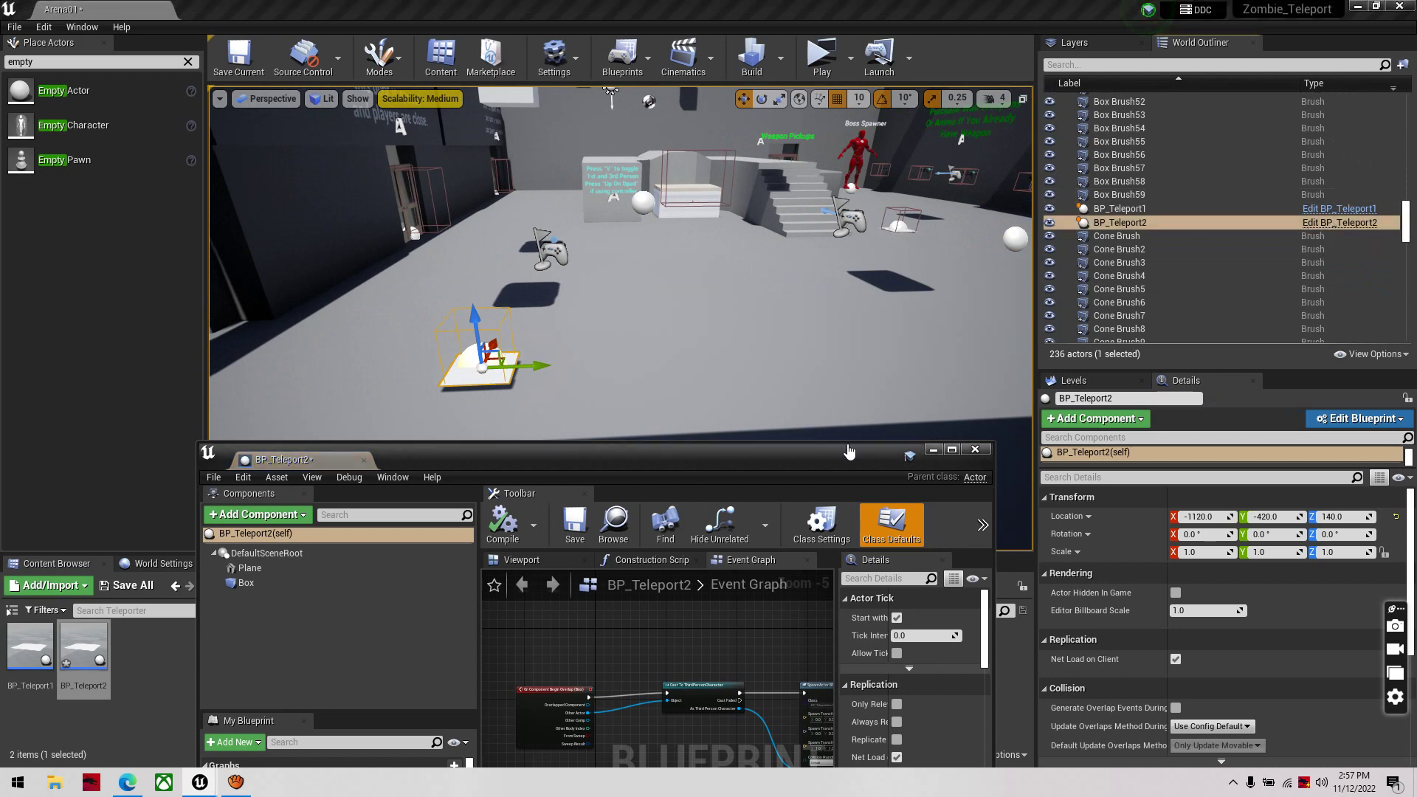
pyautogui.moveTo(779, 459); pyautogui.dragTo(763, 307)
pyautogui.scroll(4, 754, 464)
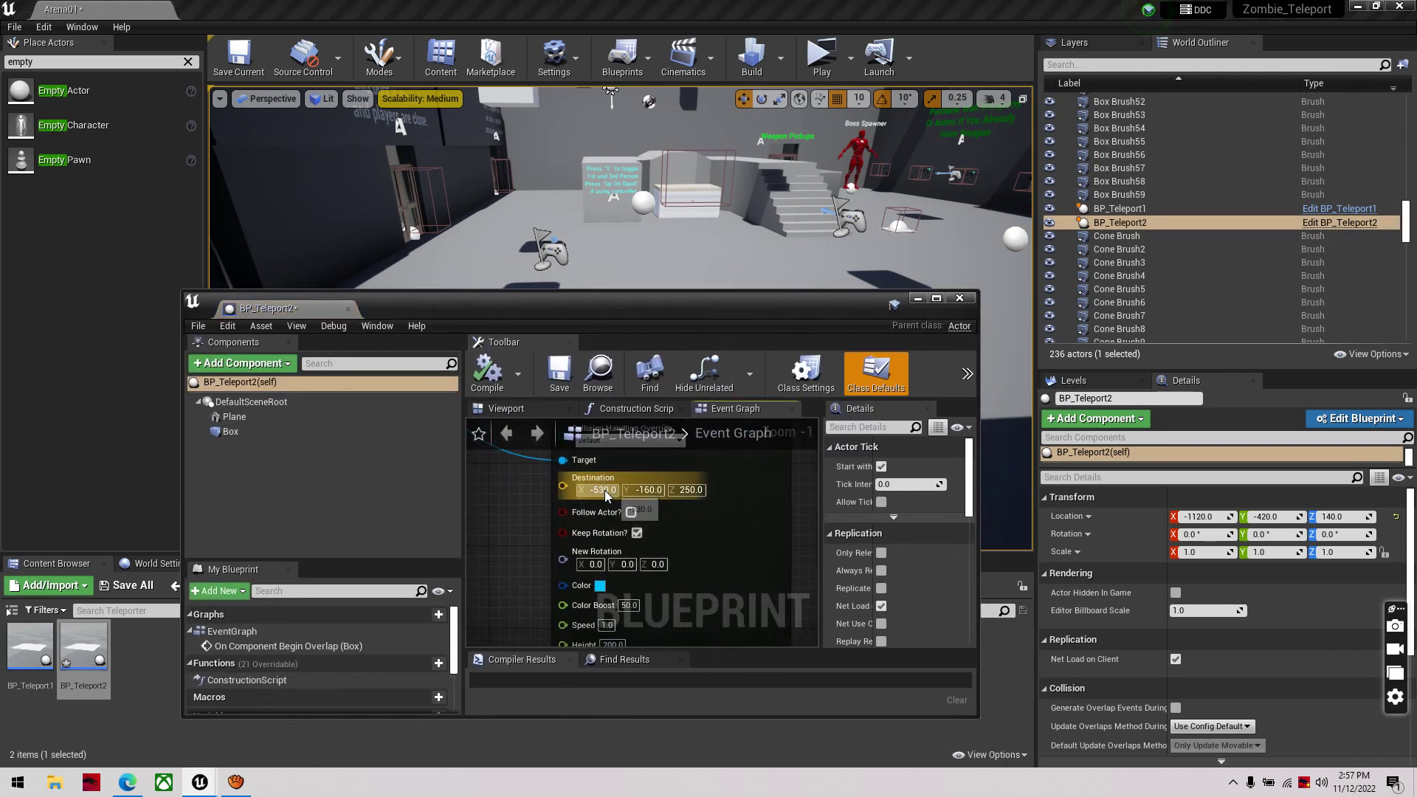
pyautogui.moveTo(928, 242); pyautogui.dragTo(959, 255, button='right')
pyautogui.click(915, 200)
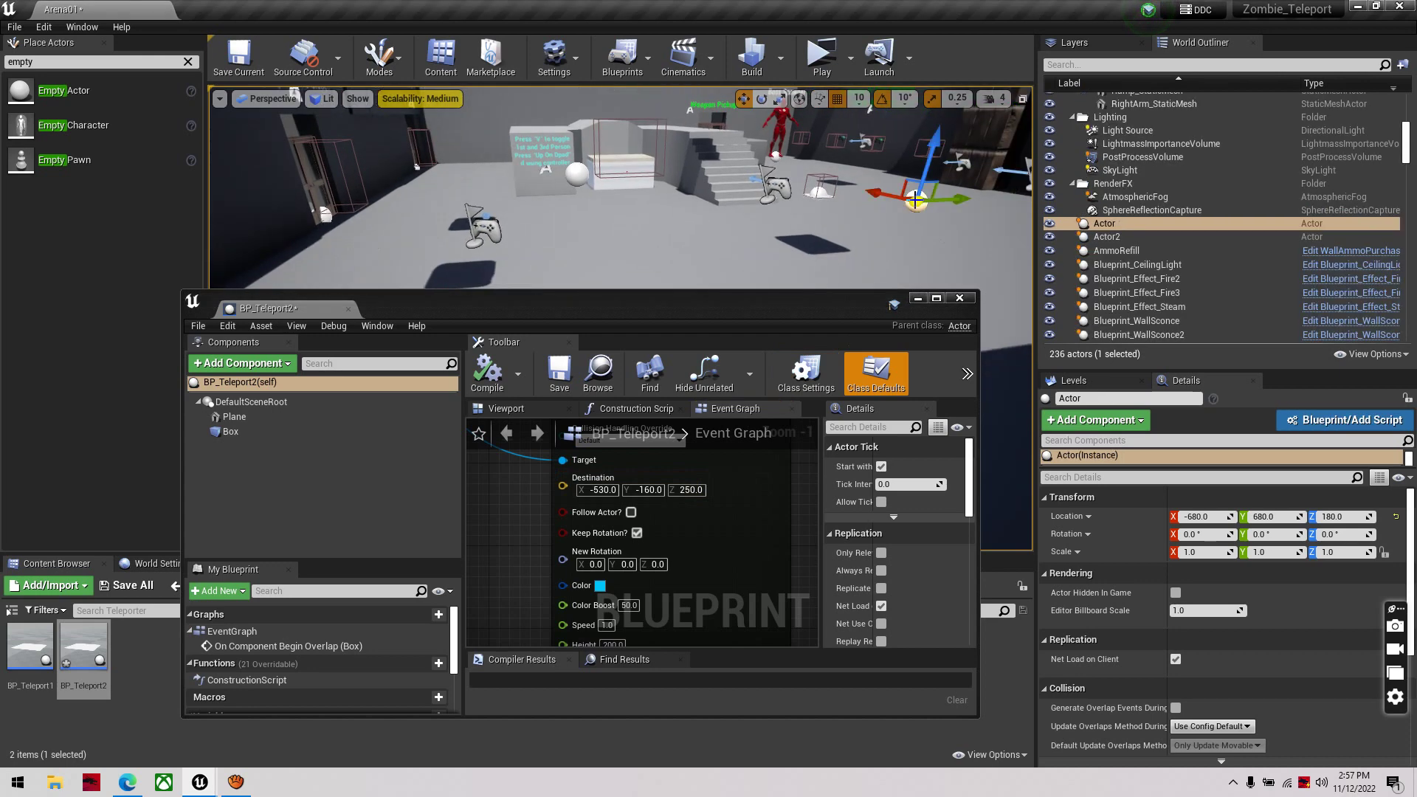
pyautogui.click(600, 489)
pyautogui.write('--680')
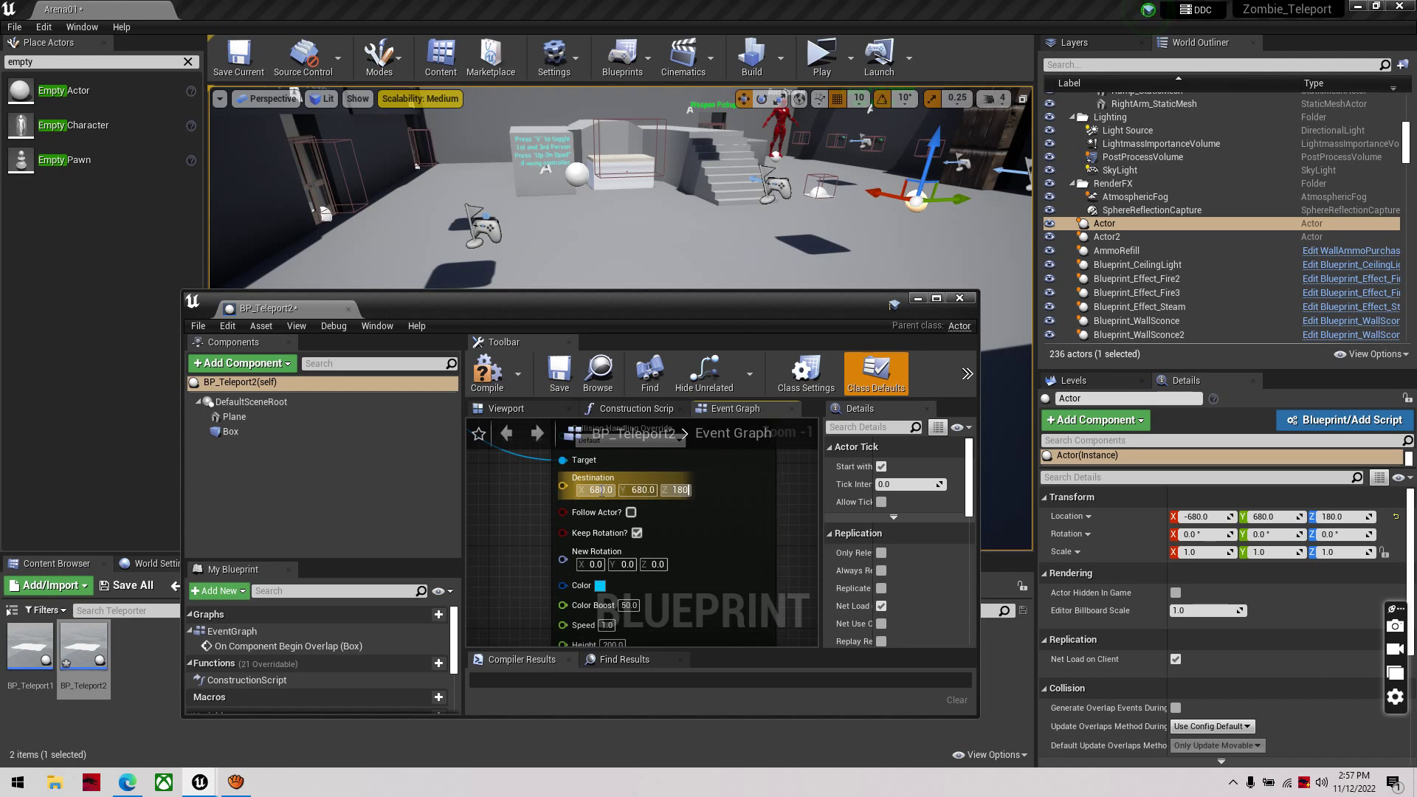
pyautogui.click(480, 372)
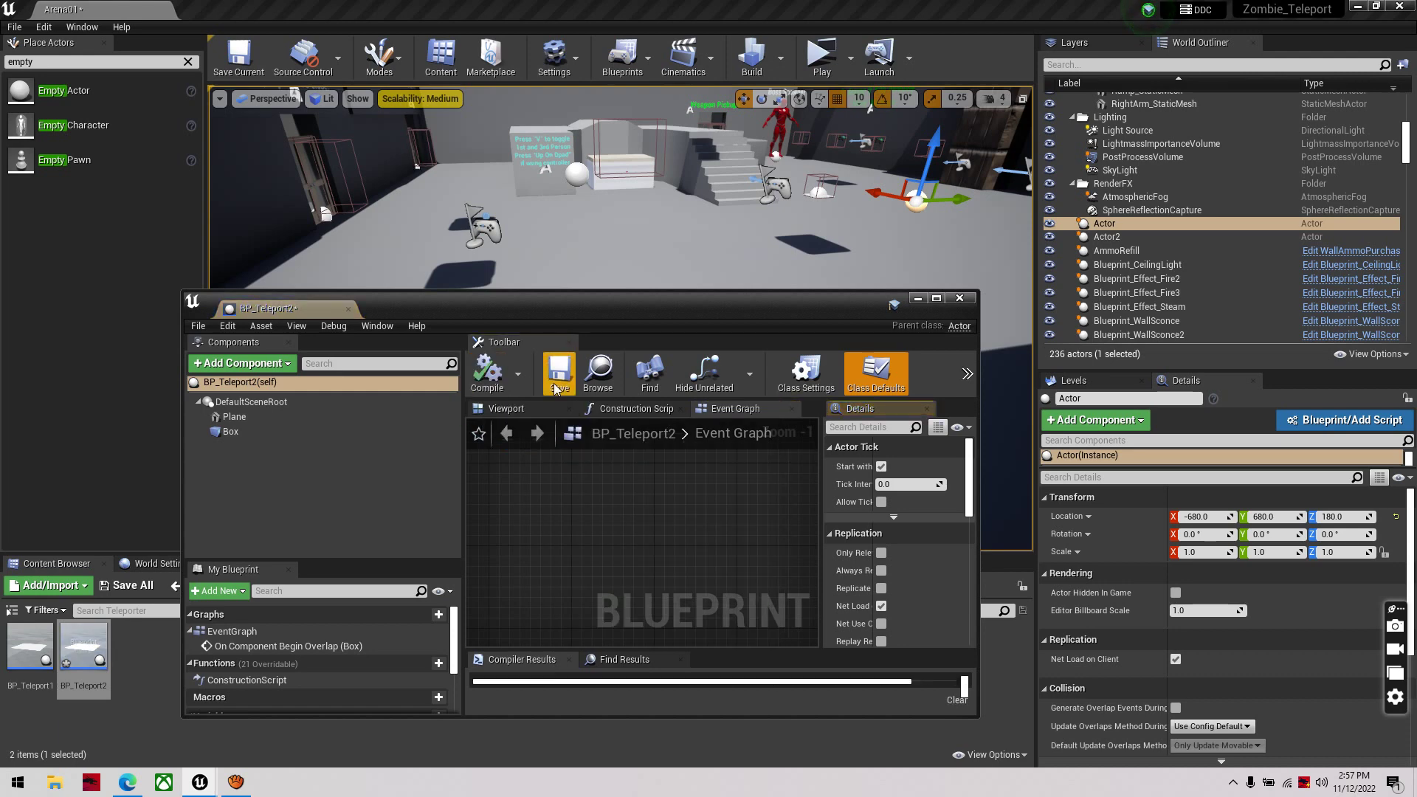
pyautogui.click(918, 298)
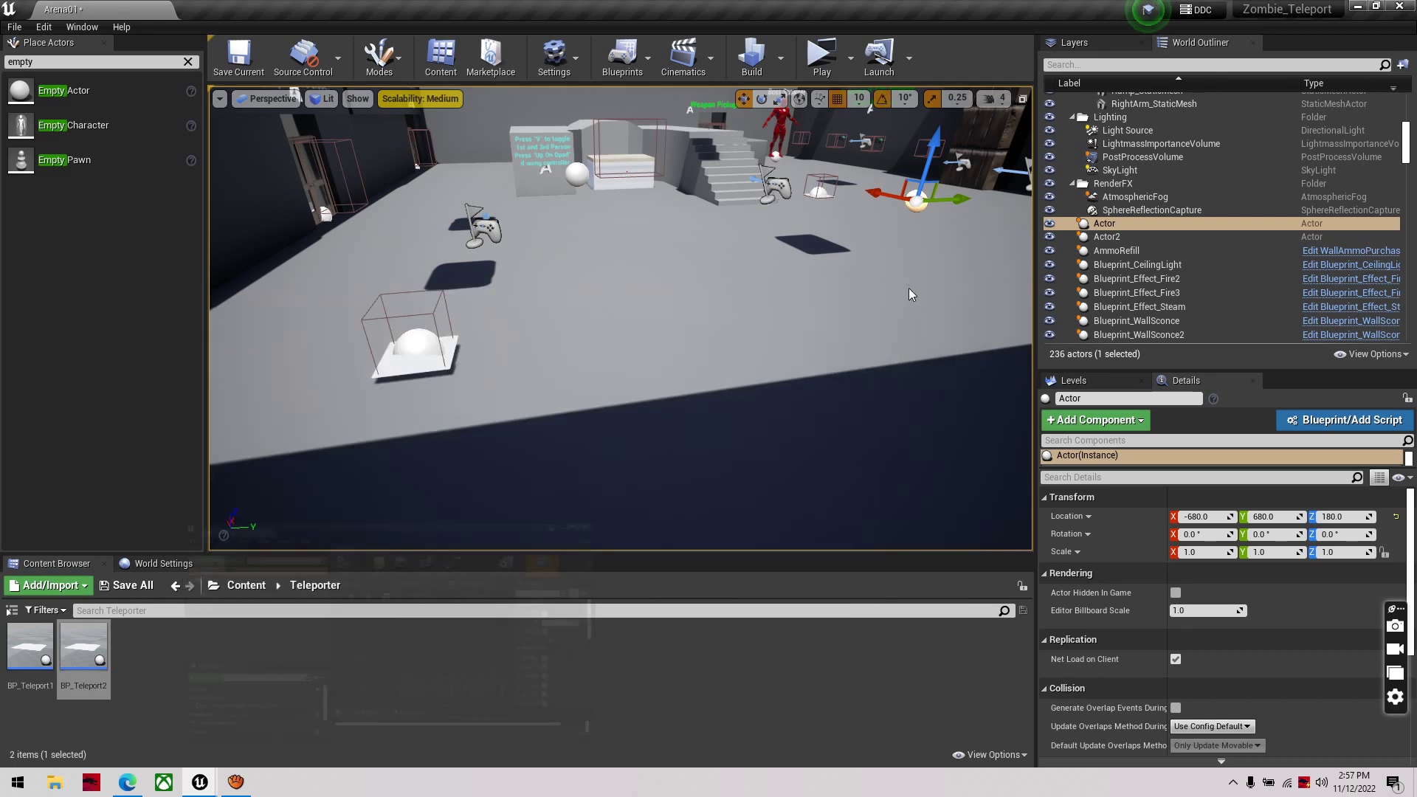
# Play the level, maximize the preview window, and switch the character to third-person view
pyautogui.click(813, 59)
pyautogui.press('super')
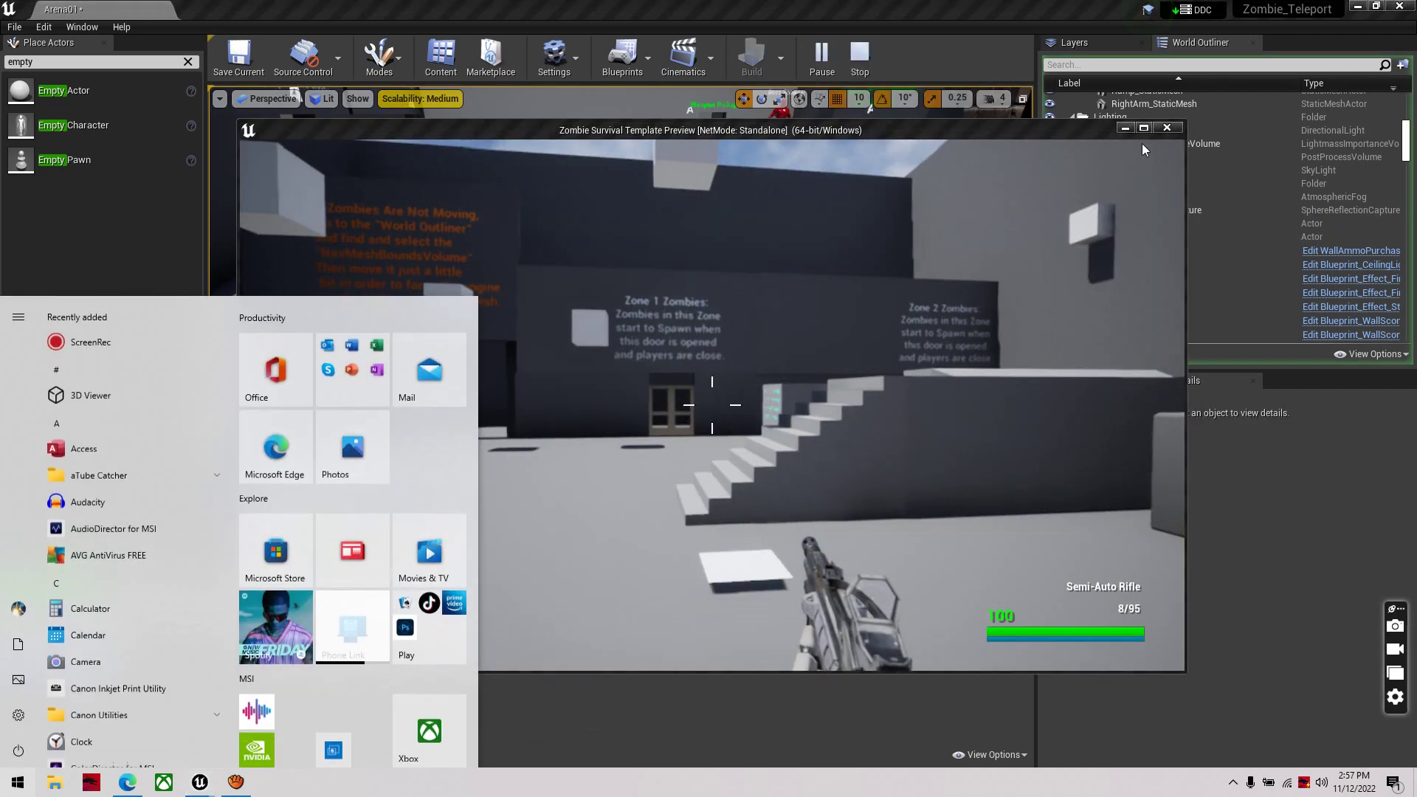
pyautogui.click(1142, 132)
pyautogui.click(1143, 128)
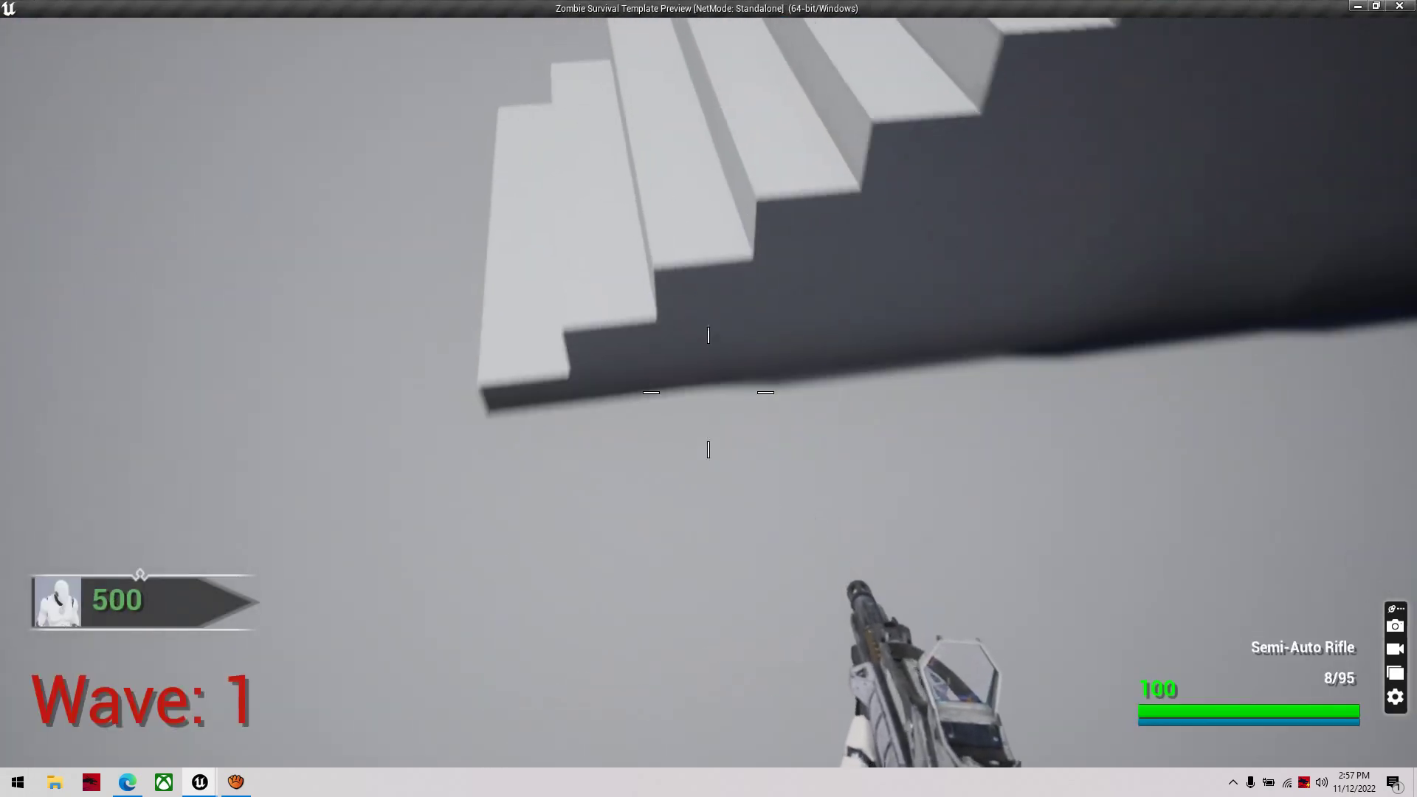
pyautogui.press('v')
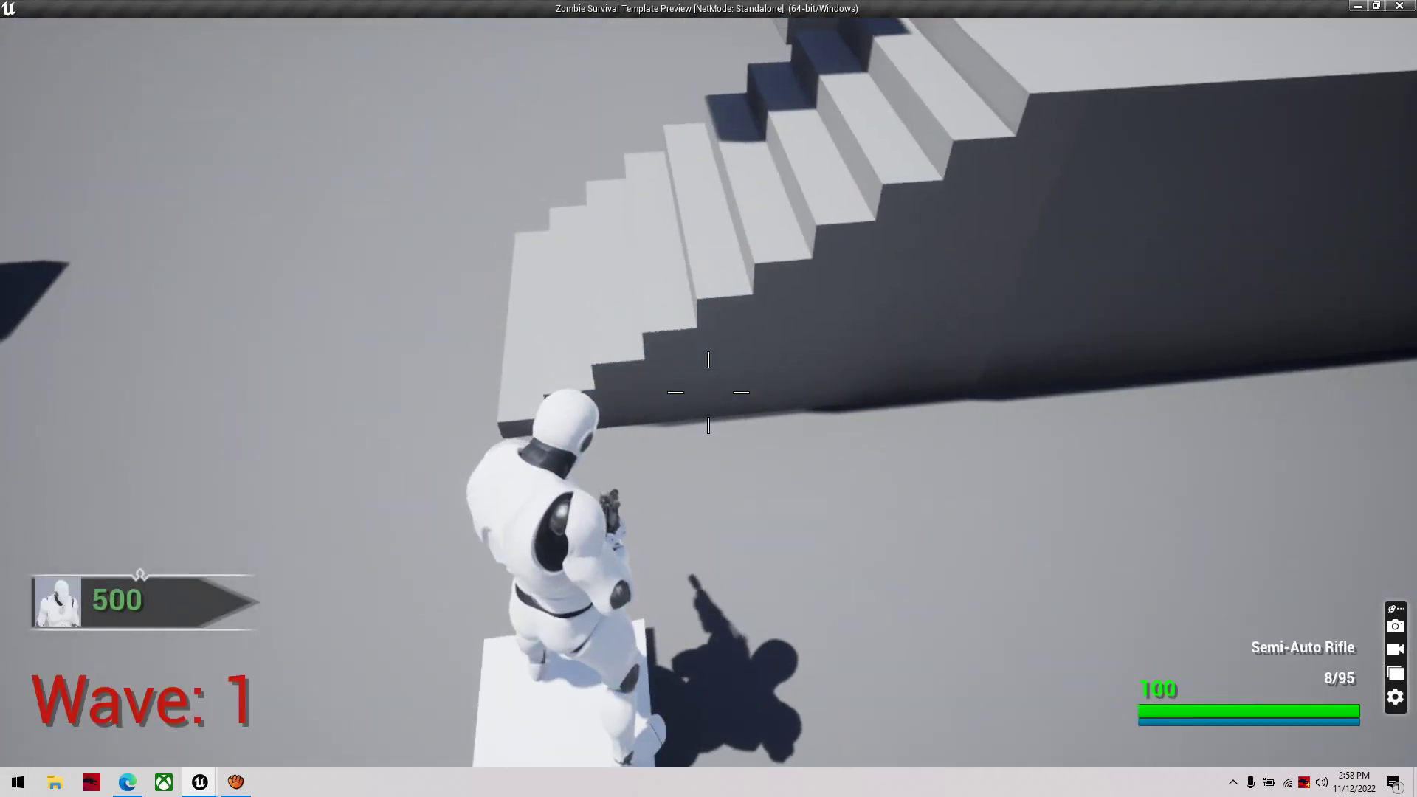
# Run the character onto each of the two teleporter planes to test both teleports
pyautogui.press('w')
pyautogui.hotkey('shift', 'w')
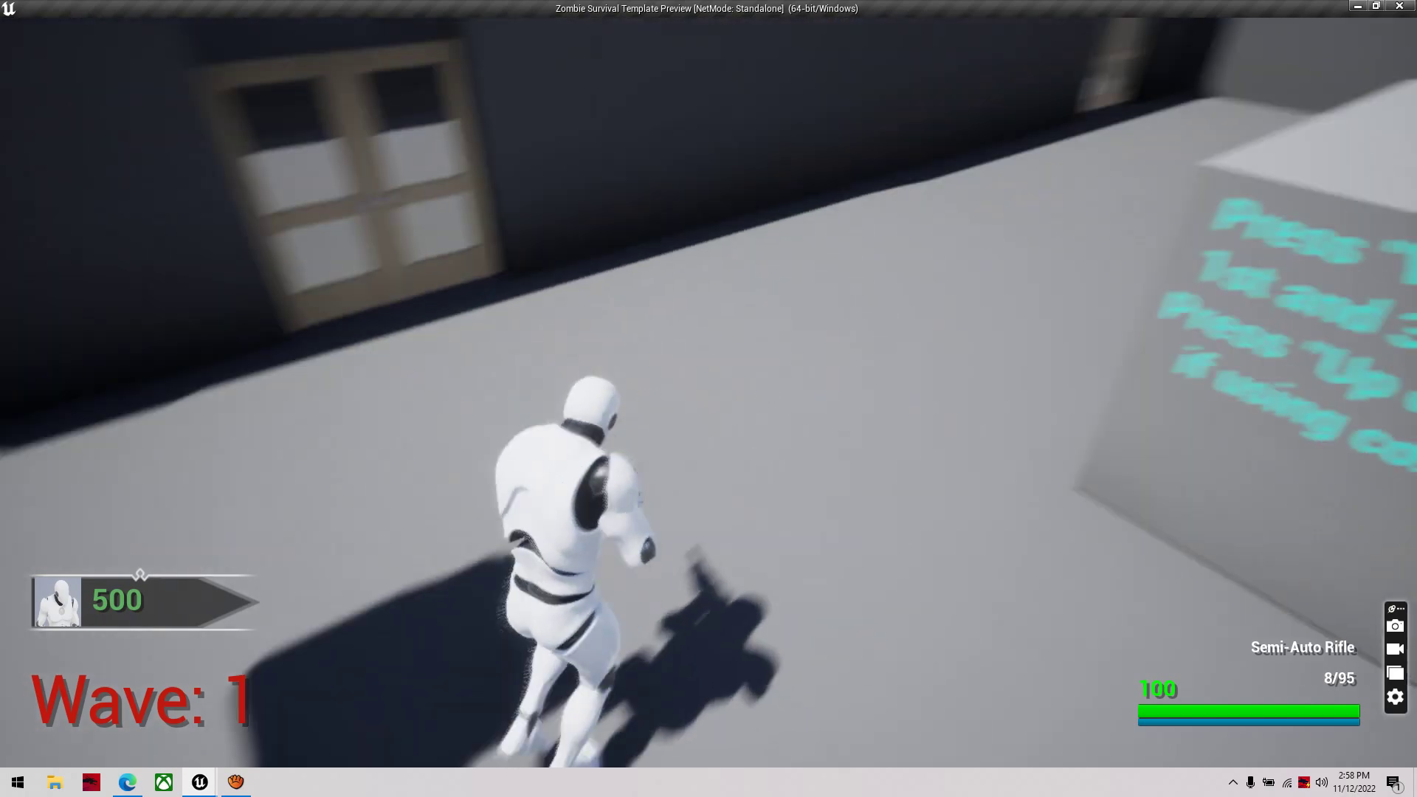
pyautogui.press('w')
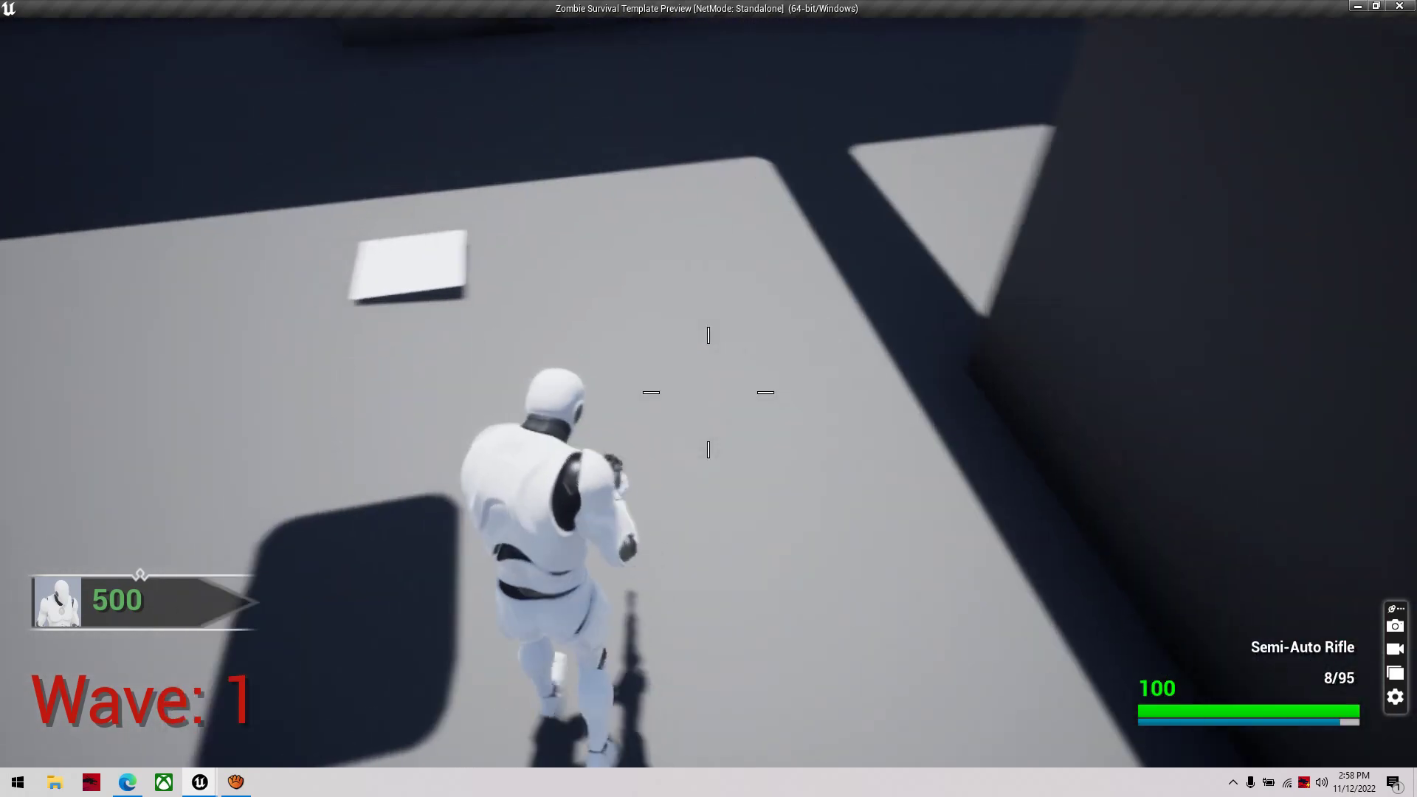
pyautogui.press('w')
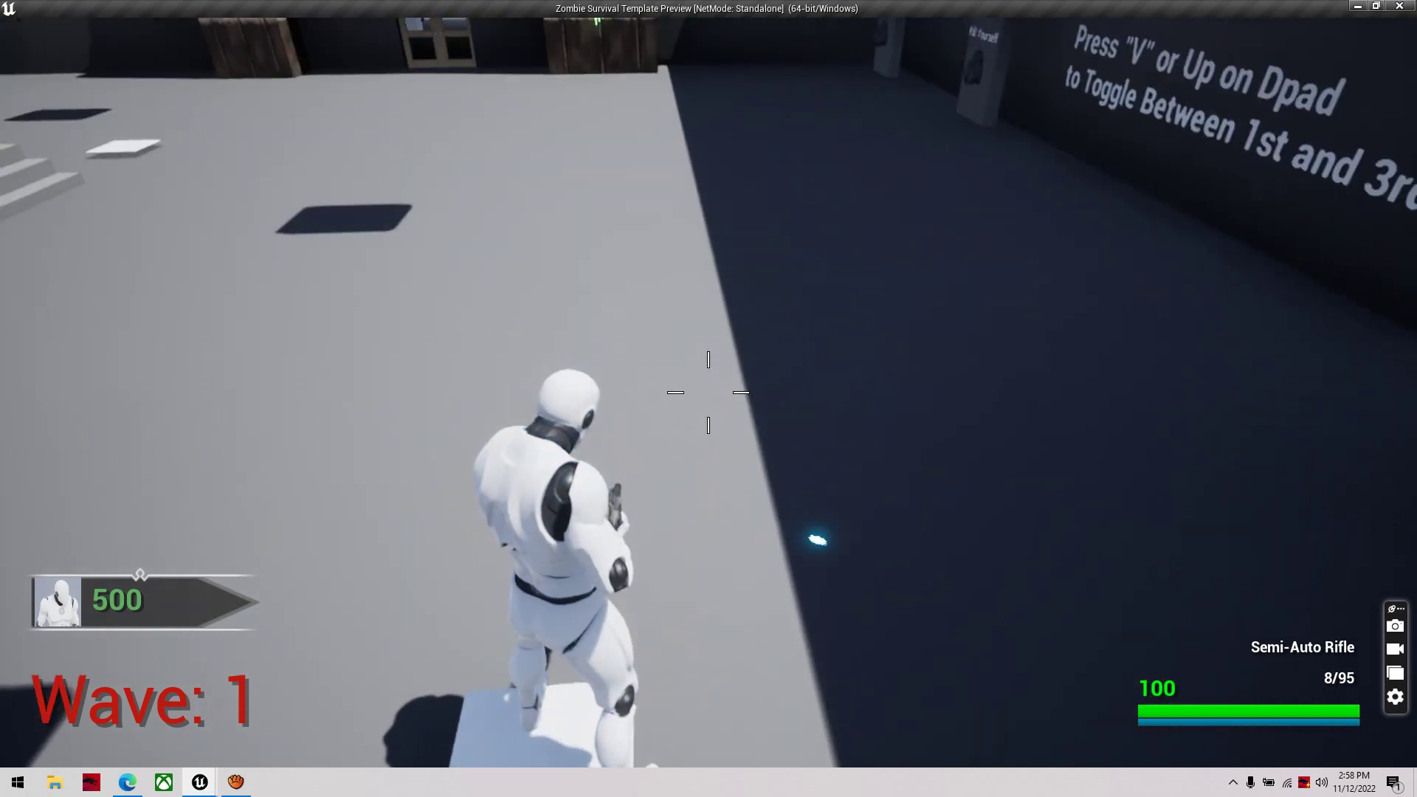
pyautogui.moveTo(708, 392); pyautogui.dragTo(708, 391, button='right')
pyautogui.press('w')
pyautogui.press('shift')
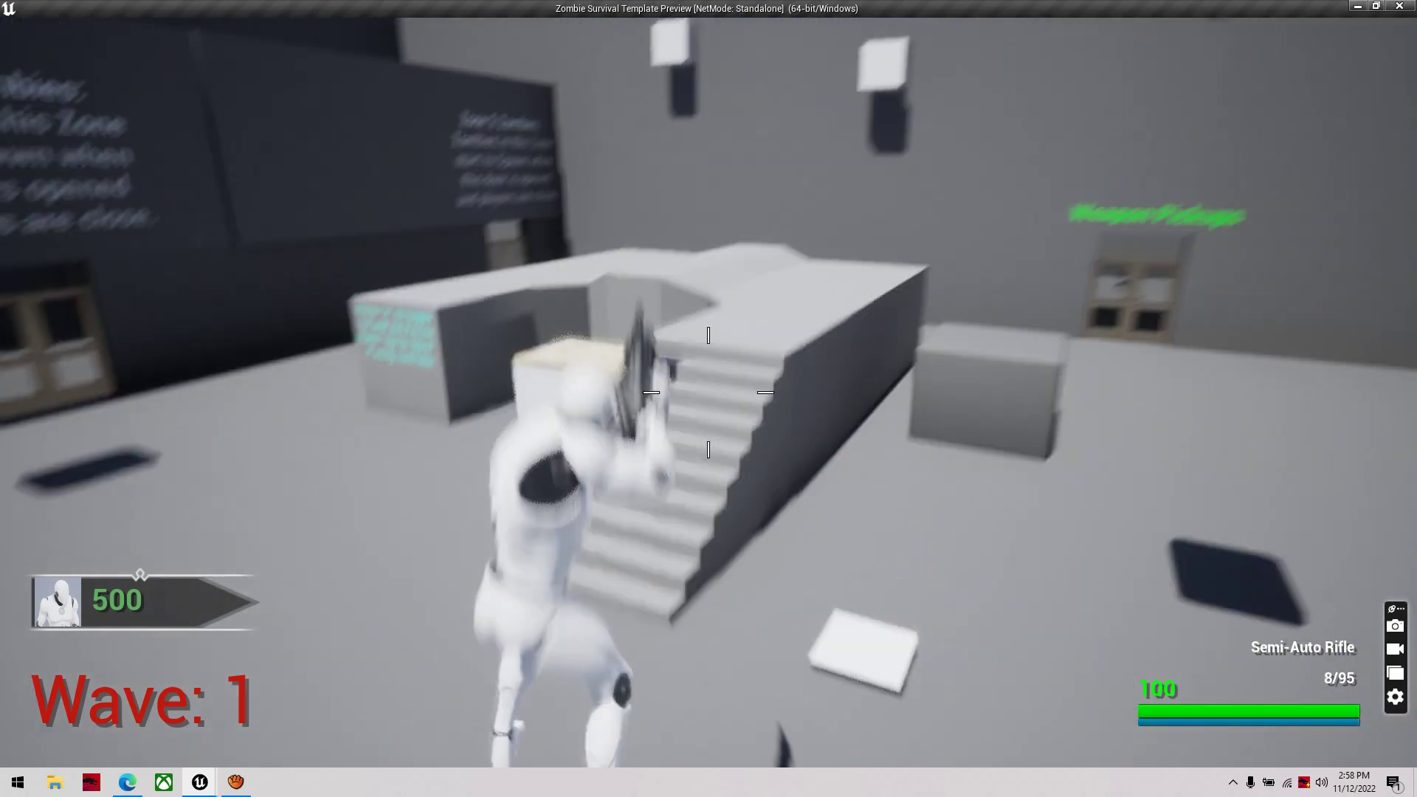
# End the play session and save the Arena01 level
pyautogui.press('Escape')
pyautogui.click(237, 68)
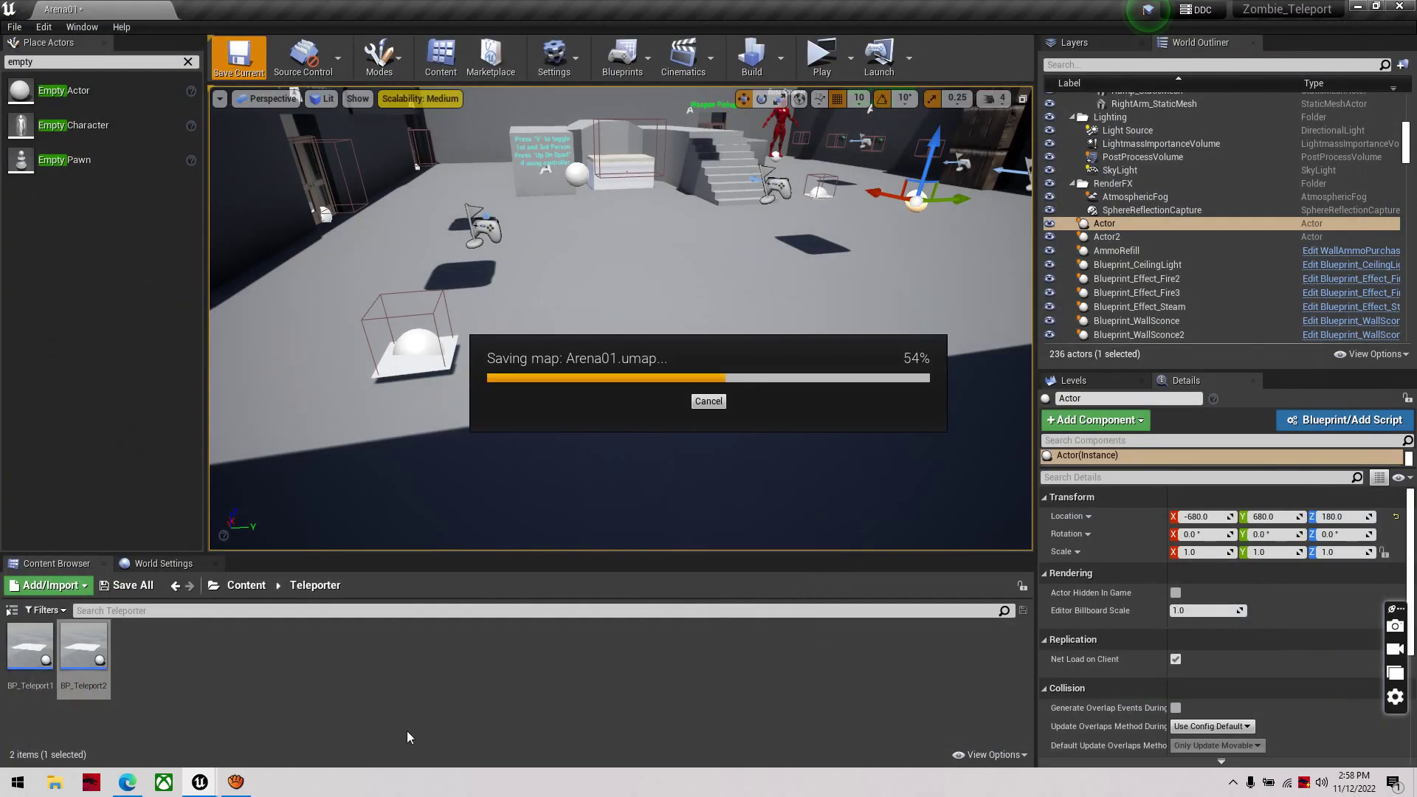